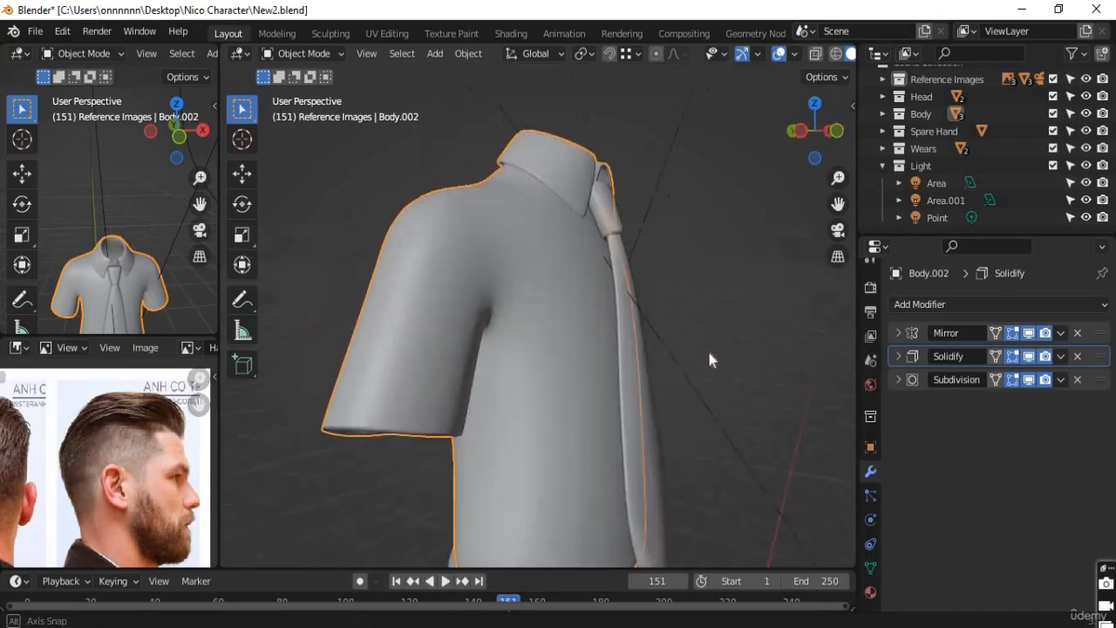
Inspect the shirt model with its collar and tie from the front and side
middle_click_drag(666, 430, 491, 397)
scroll(566, 295, "up", 1)
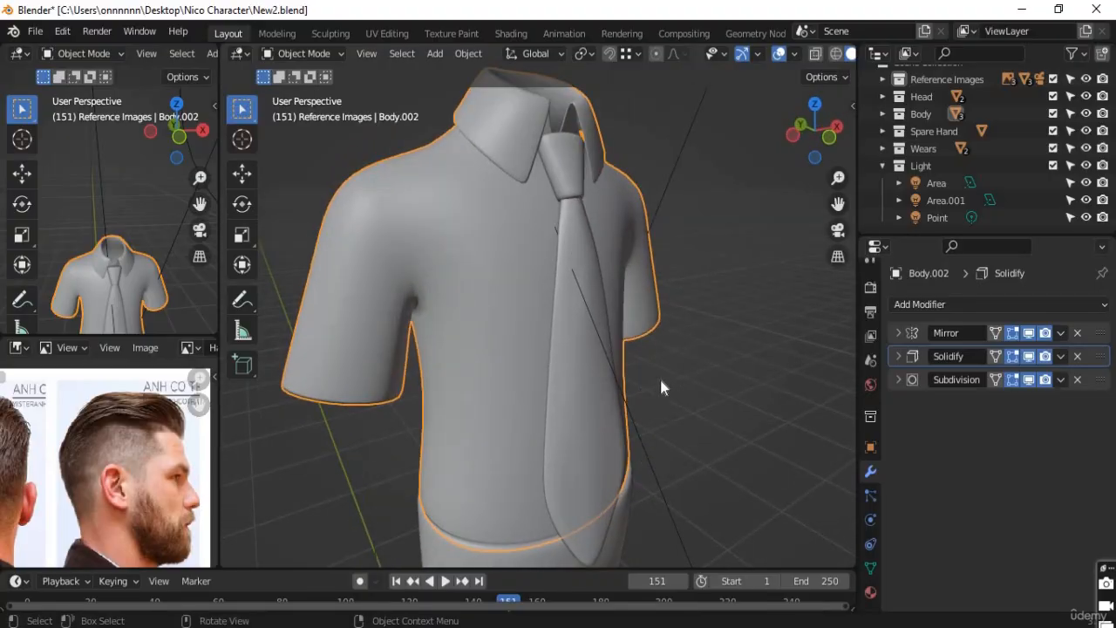
scroll(661, 386, "down", 1)
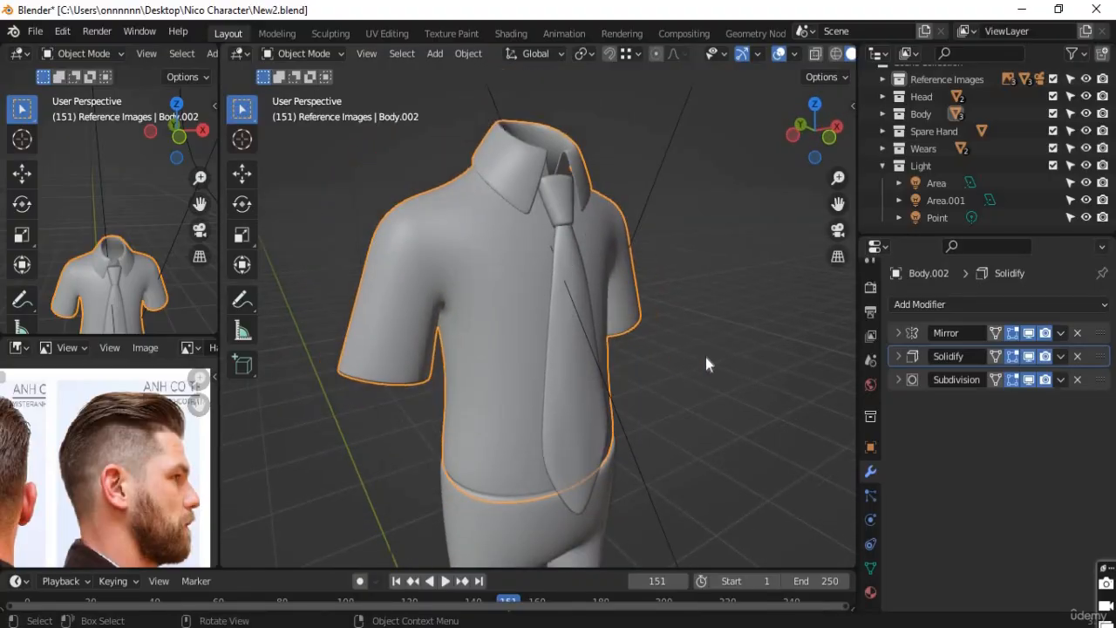
middle_click_drag(735, 355, 661, 360)
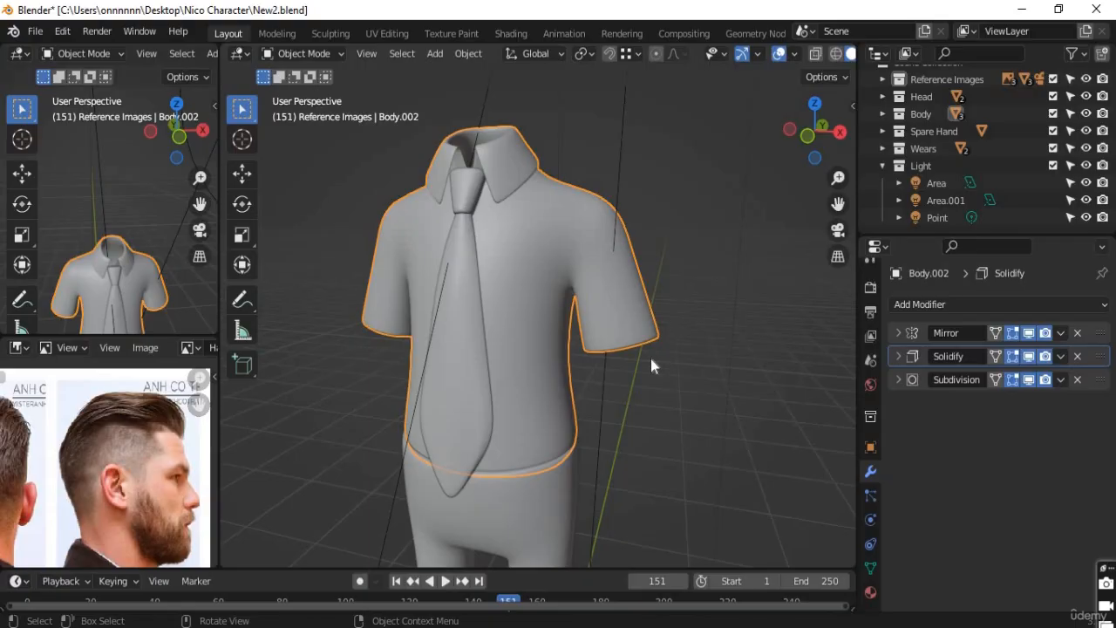
middle_click_drag(647, 379, 402, 225)
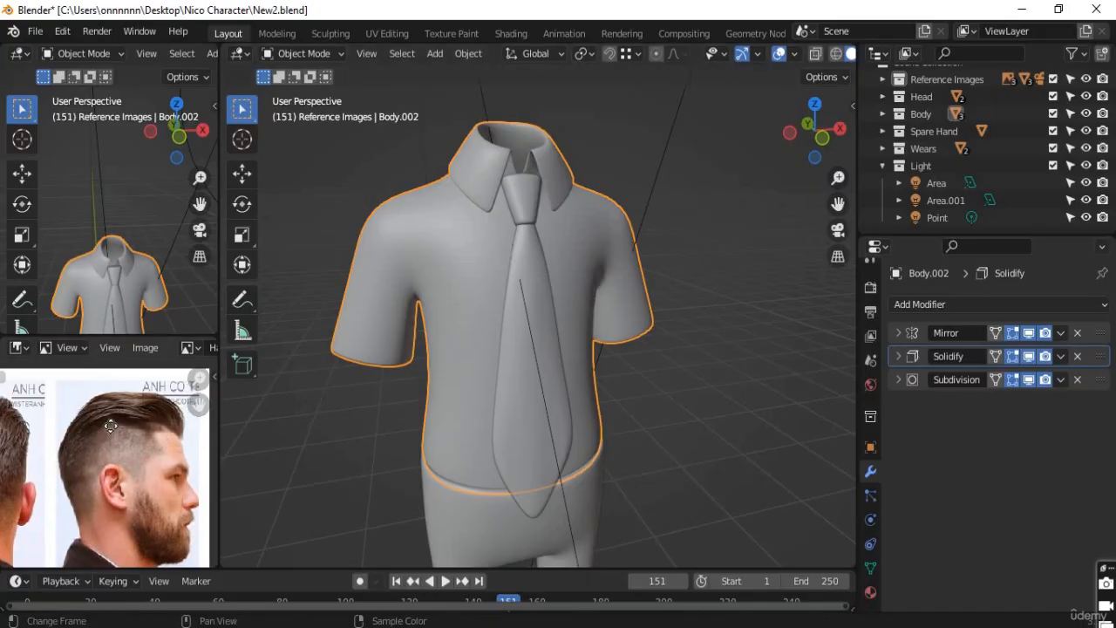
Examine the haircut and beard in the reference photo, comparing the side and back views of the head
scroll(114, 422, "up", 2)
mouse_move(115, 422)
middle_mouse_down()
mouse_move(167, 429)
mouse_move(171, 447)
mouse_move(109, 430)
middle_mouse_up()
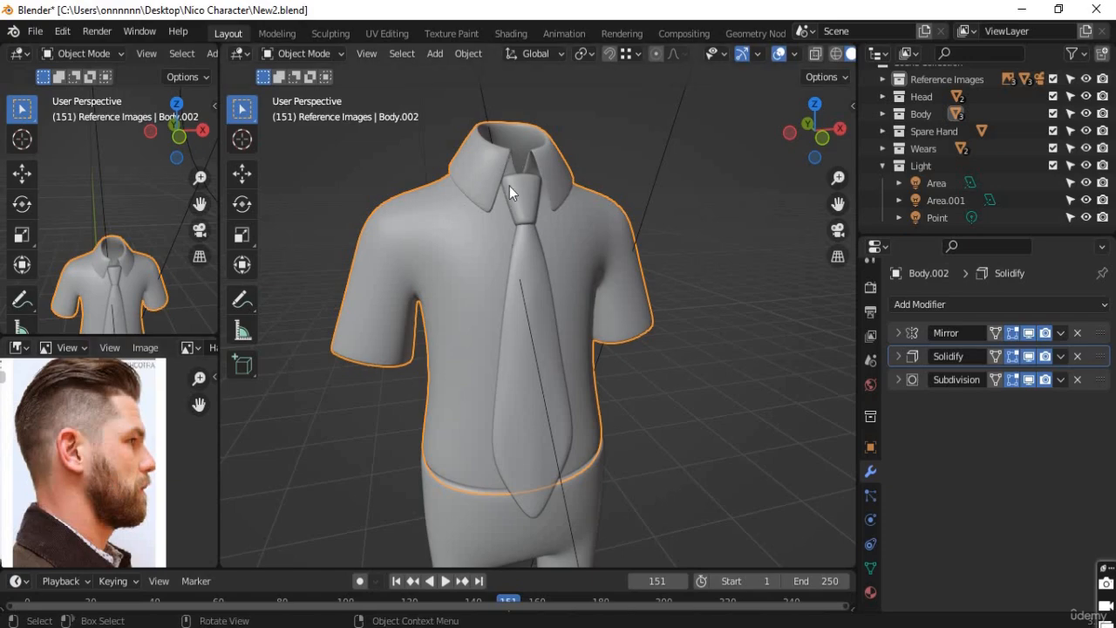
scroll(116, 466, "down", 2)
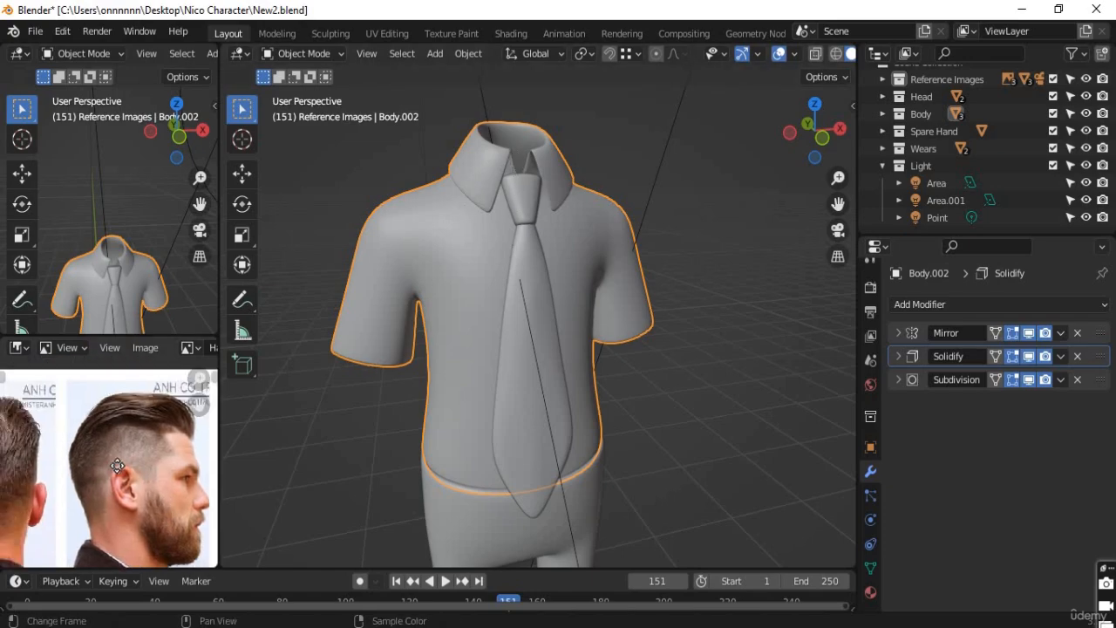
scroll(118, 468, "up", 3)
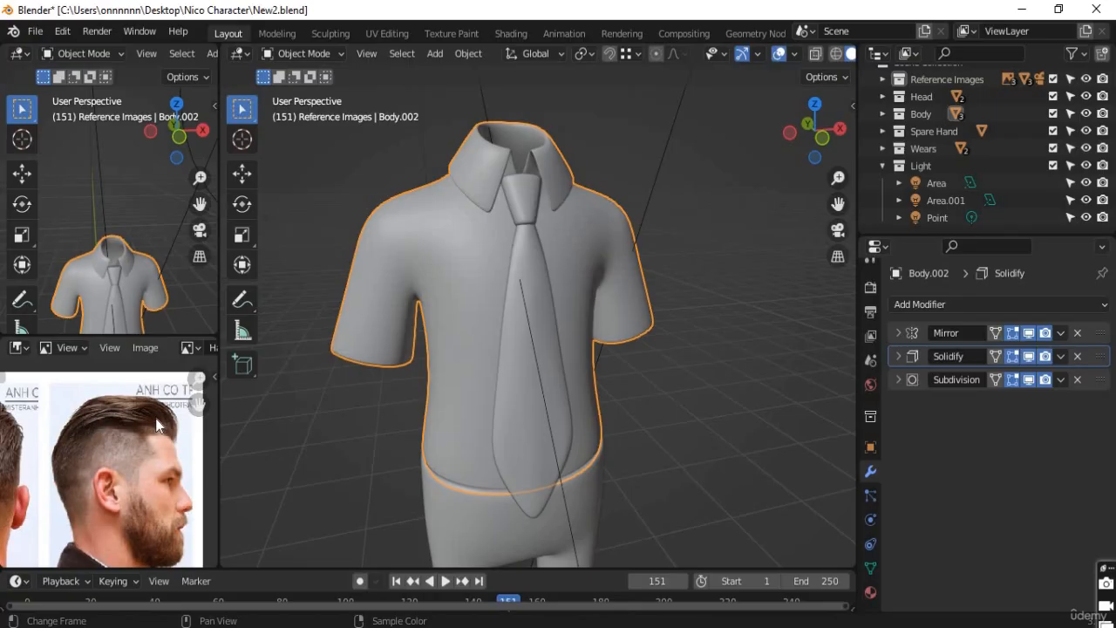
scroll(66, 443, "down", 1)
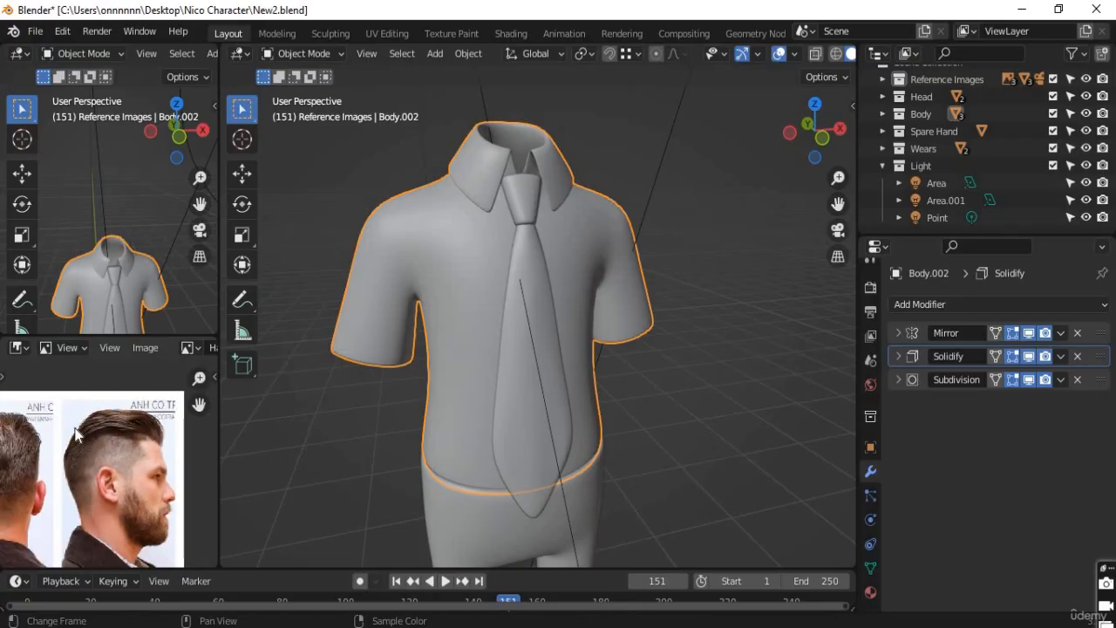
middle_click_drag(121, 460, 215, 475)
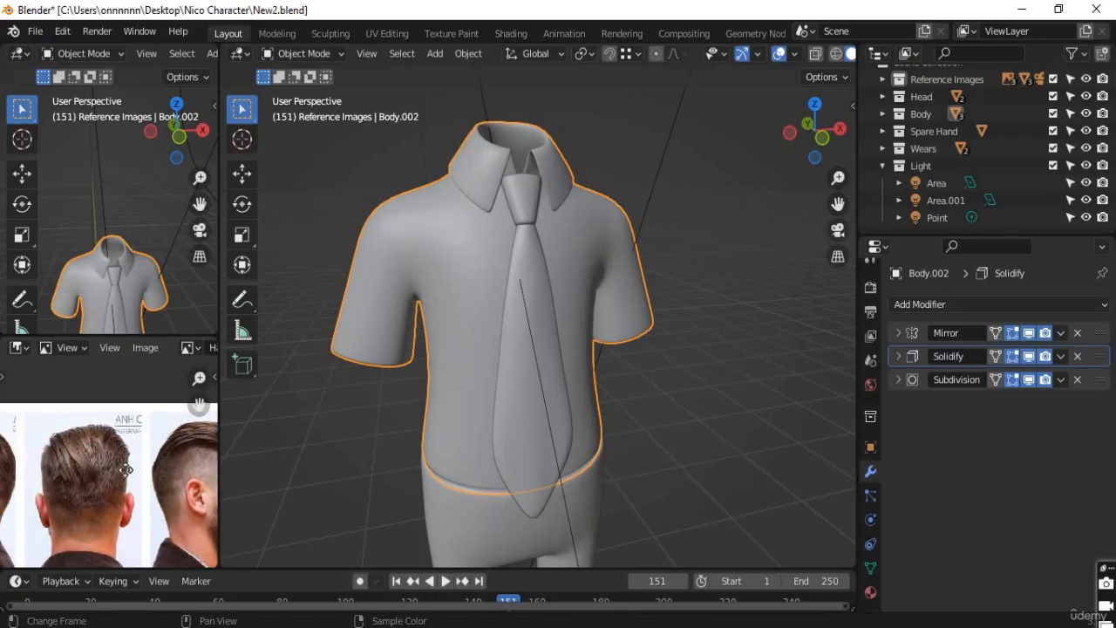
middle_click_drag(126, 470, 101, 448)
scroll(101, 448, "up", 3)
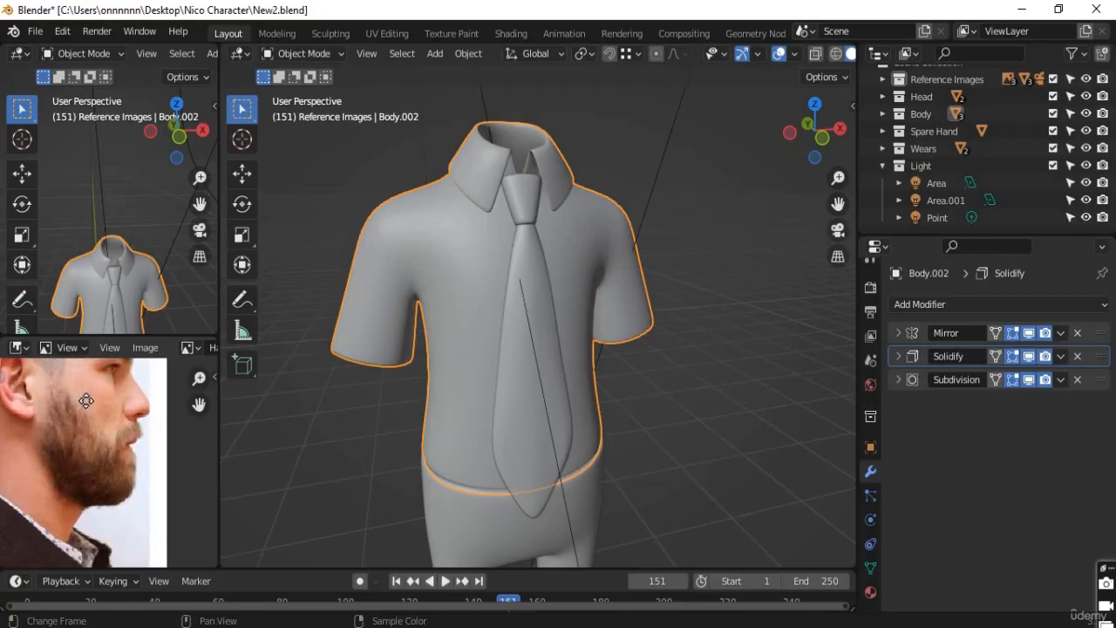
middle_click_drag(85, 399, 150, 478)
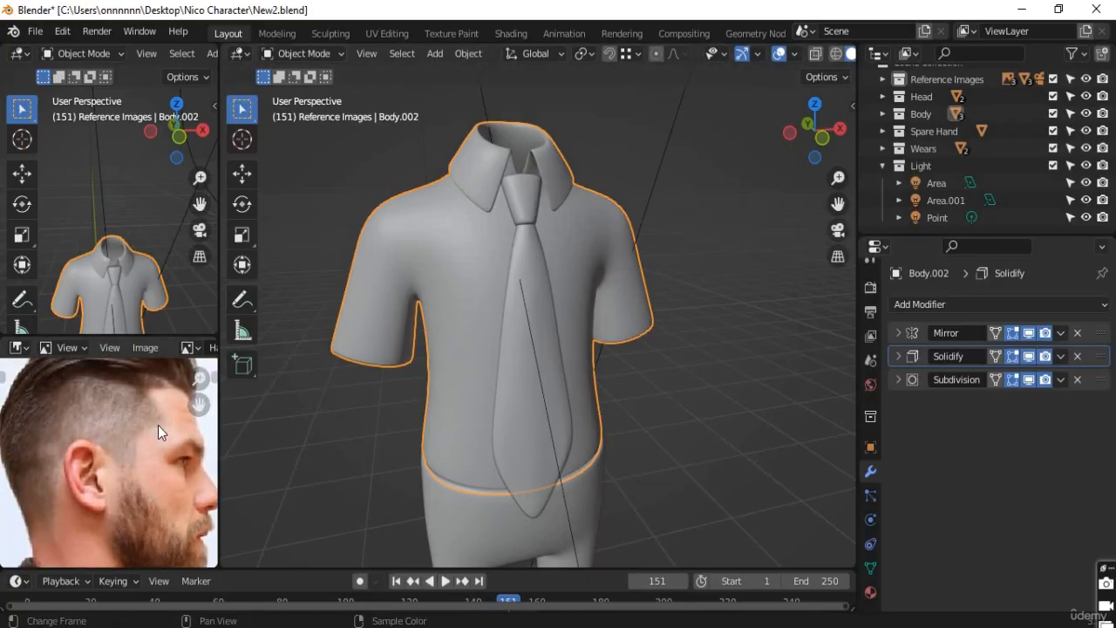
scroll(158, 425, "down", 3)
Examine the shirt's sleeve openings, hem and the inside of the collar for how the fabric thickness looks
middle_click_drag(653, 384, 642, 338)
middle_click_drag(647, 400, 537, 340)
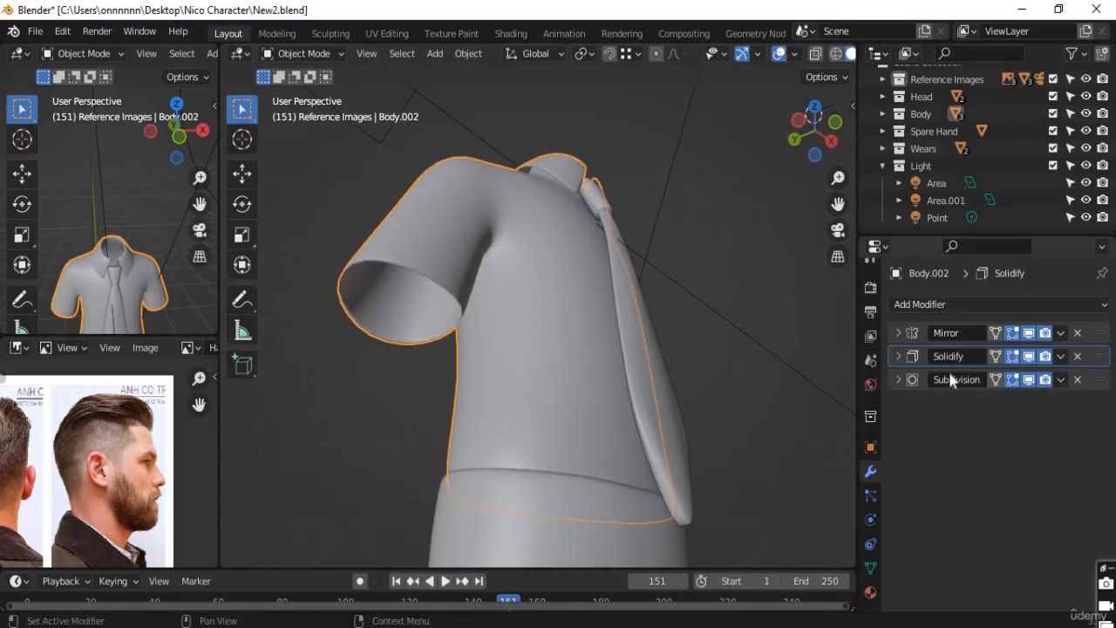
middle_click_drag(623, 337, 556, 392)
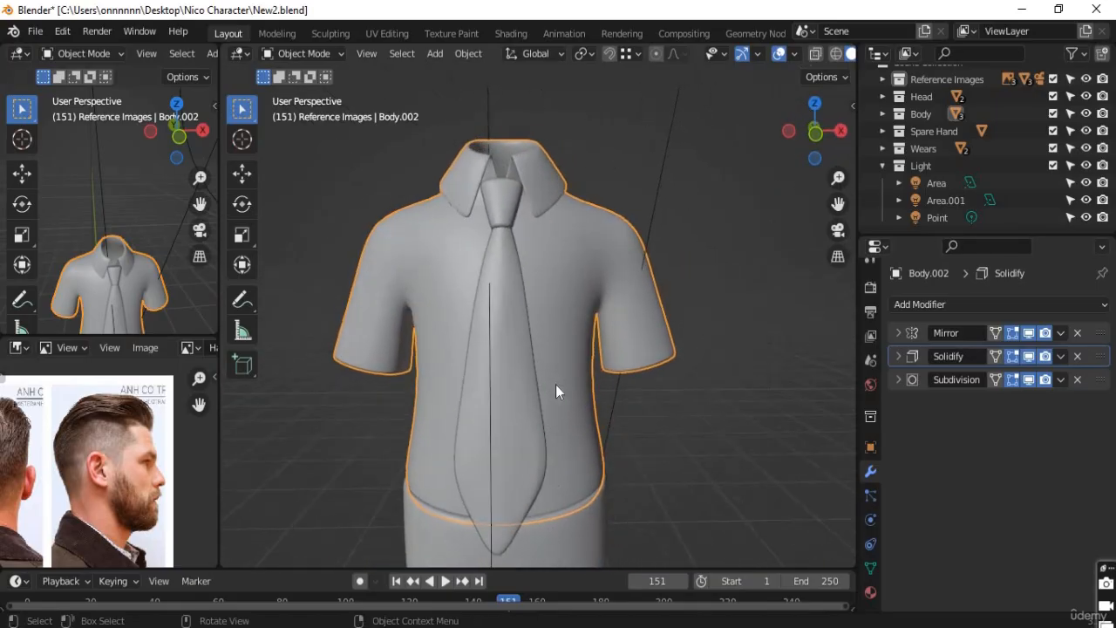
middle_click_drag(670, 407, 555, 336)
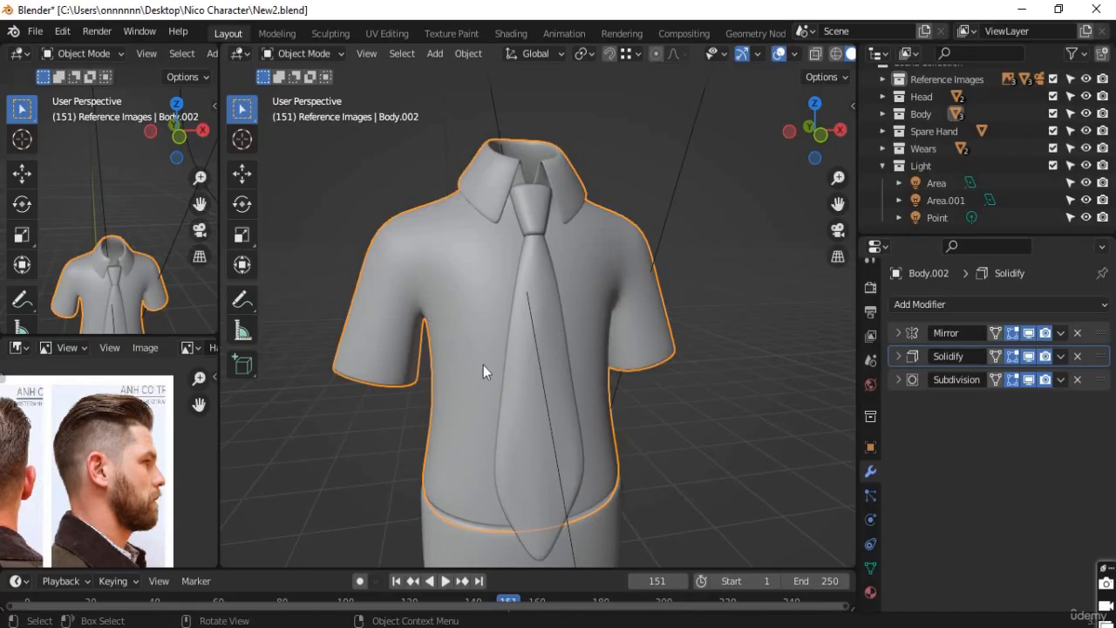
middle_click_drag(475, 332, 508, 252)
scroll(396, 349, "up", 5)
middle_click_drag(605, 228, 684, 307)
scroll(554, 292, "up", 5)
middle_click_drag(566, 352, 504, 203)
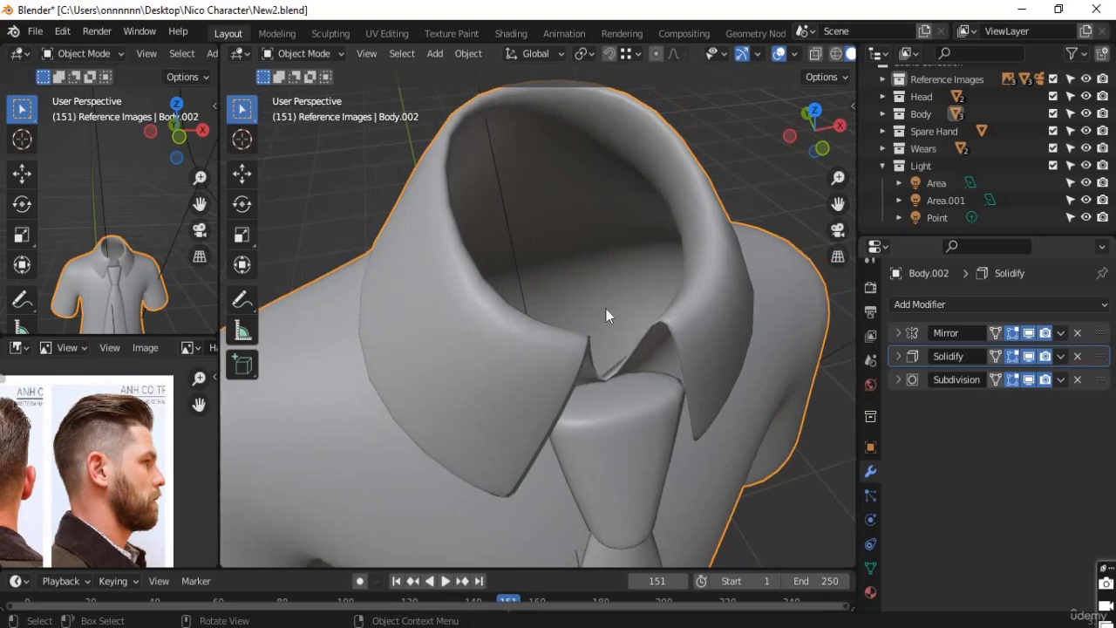
middle_click_drag(577, 347, 650, 344)
scroll(652, 321, "down", 5)
scroll(560, 317, "up", 4)
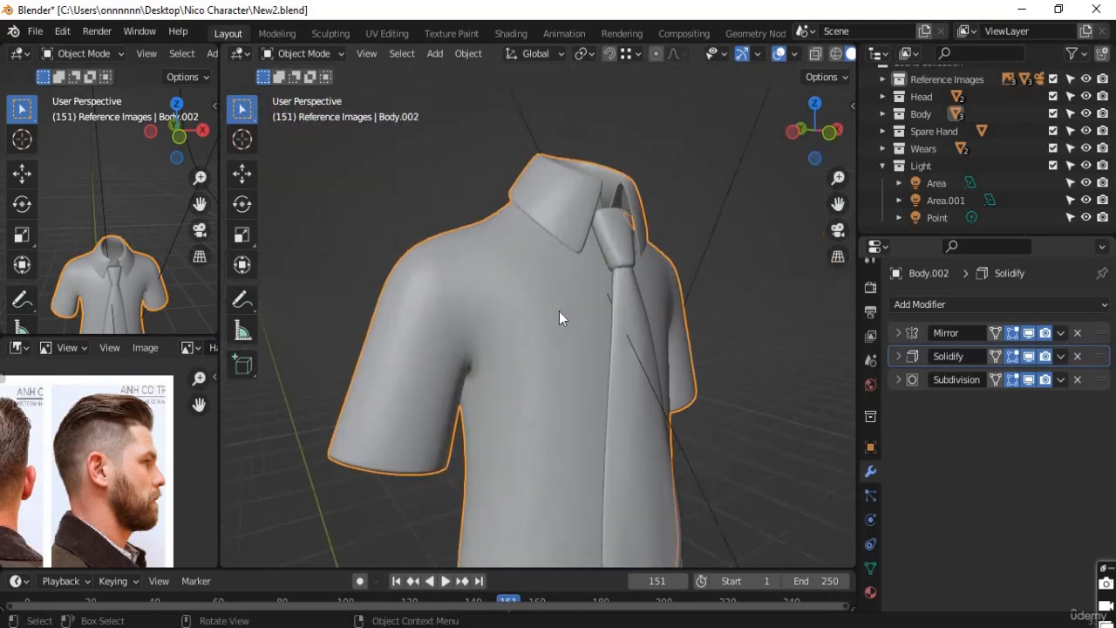
scroll(563, 321, "down", 4)
middle_click_drag(529, 369, 521, 329)
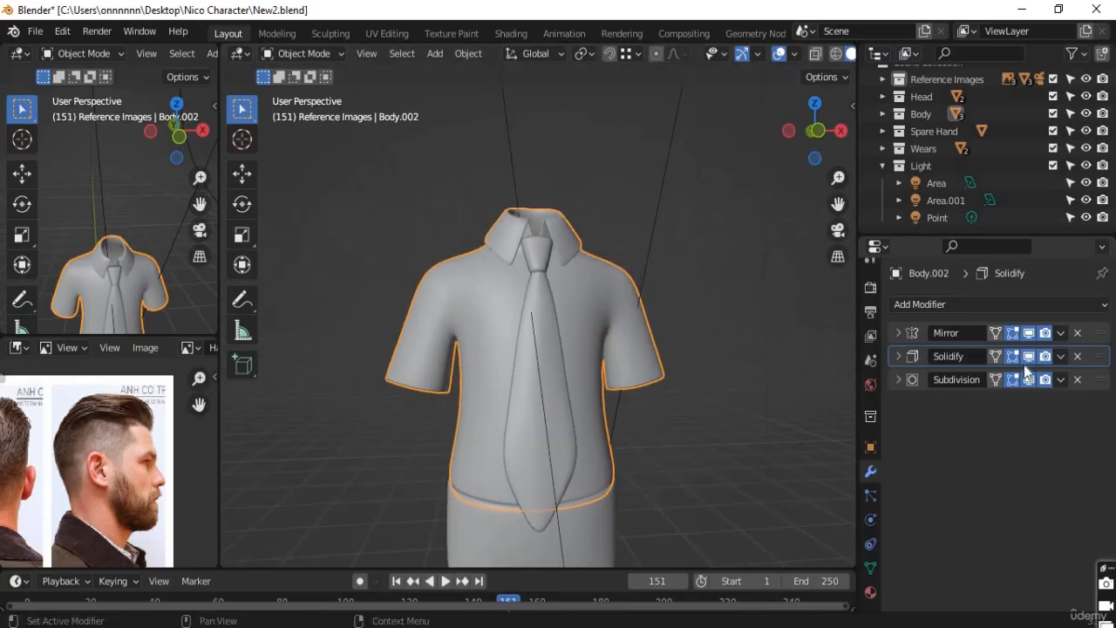
Remove the Solidify modifier from the shirt and check the collar without thickness
left_click(1078, 356)
scroll(529, 268, "up", 5)
middle_click_drag(570, 246, 502, 511)
scroll(524, 447, "down", 4)
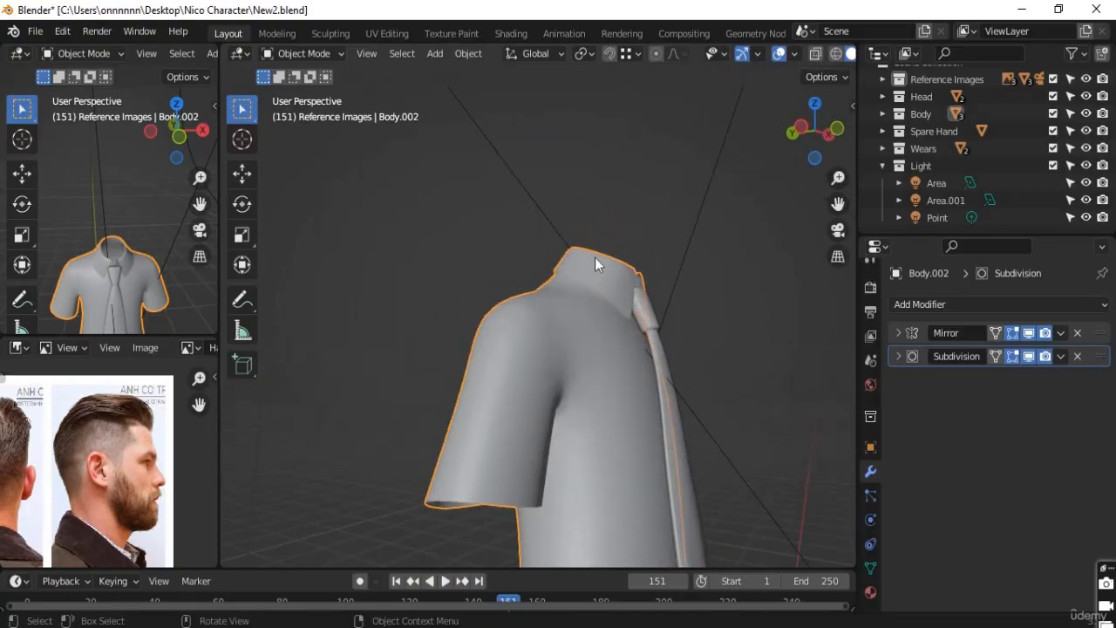
middle_click_drag(596, 262, 505, 356)
scroll(613, 325, "up", 5)
middle_click_drag(611, 328, 528, 292)
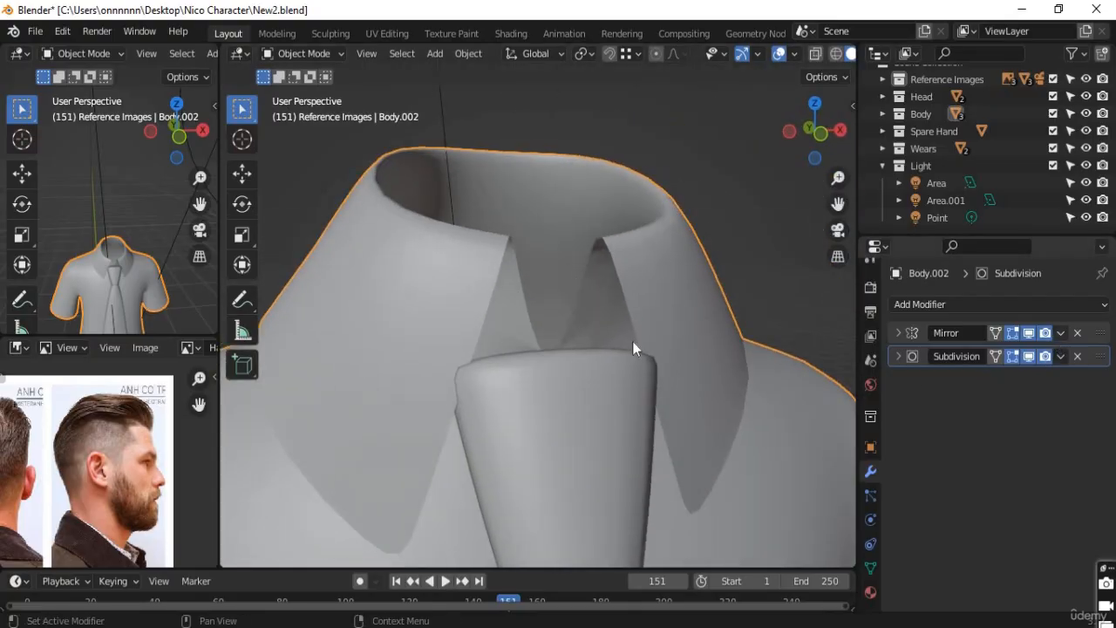
Apply the shirt's Mirror modifier and switch the shirt to Edit Mode
left_click(1061, 333)
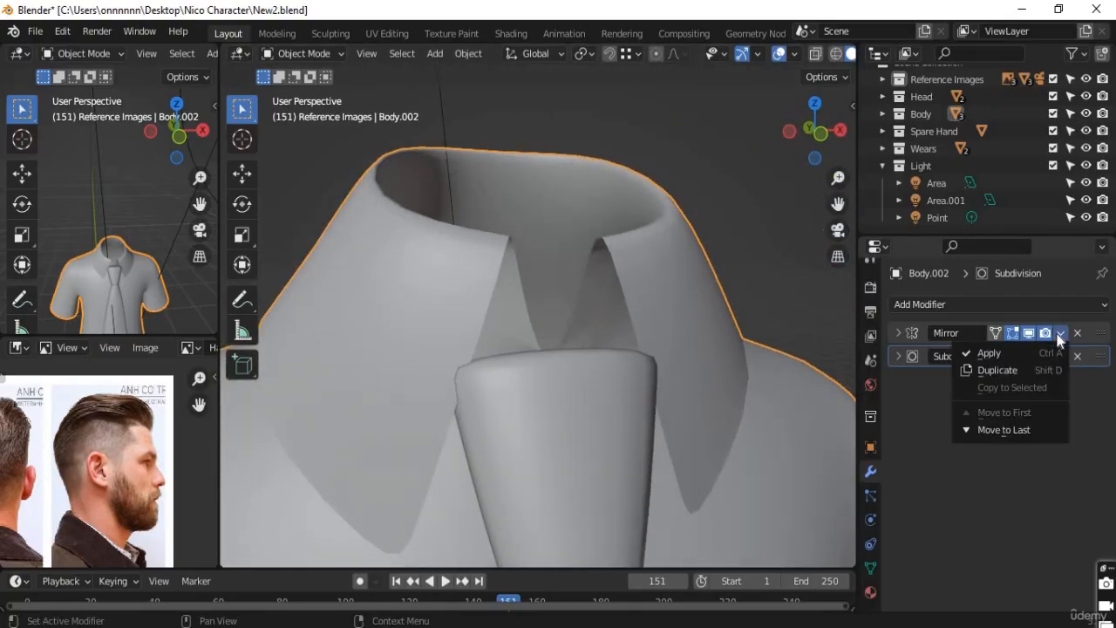
left_click(995, 354)
scroll(609, 350, "down", 5)
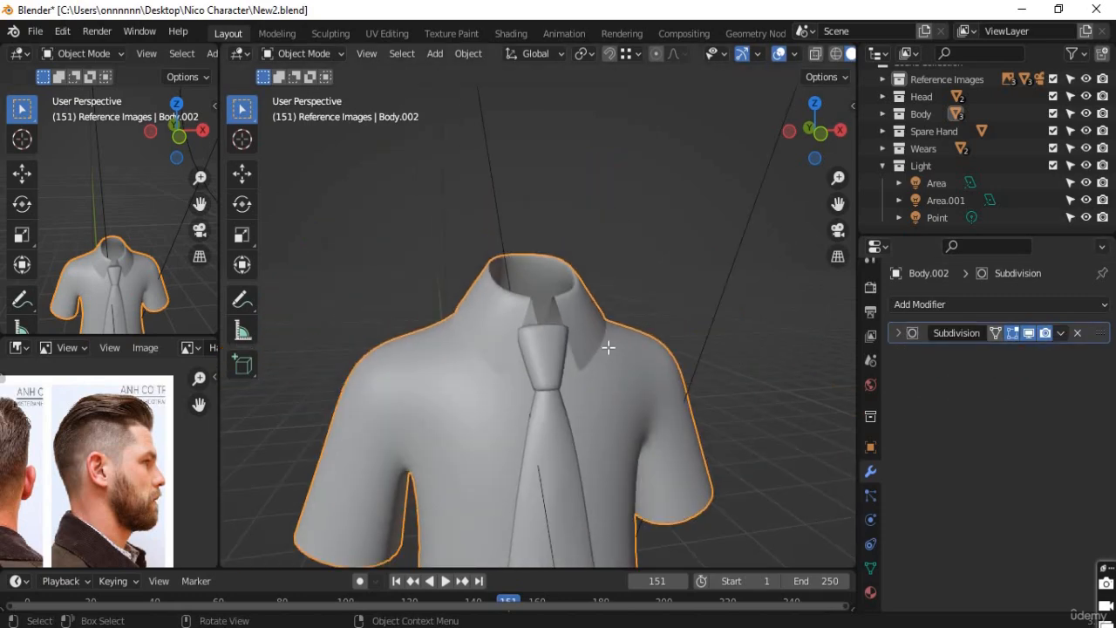
key("Tab")
Examine the mesh edges of the shirt's collar and sleeve opening up close
scroll(556, 334, "up", 4)
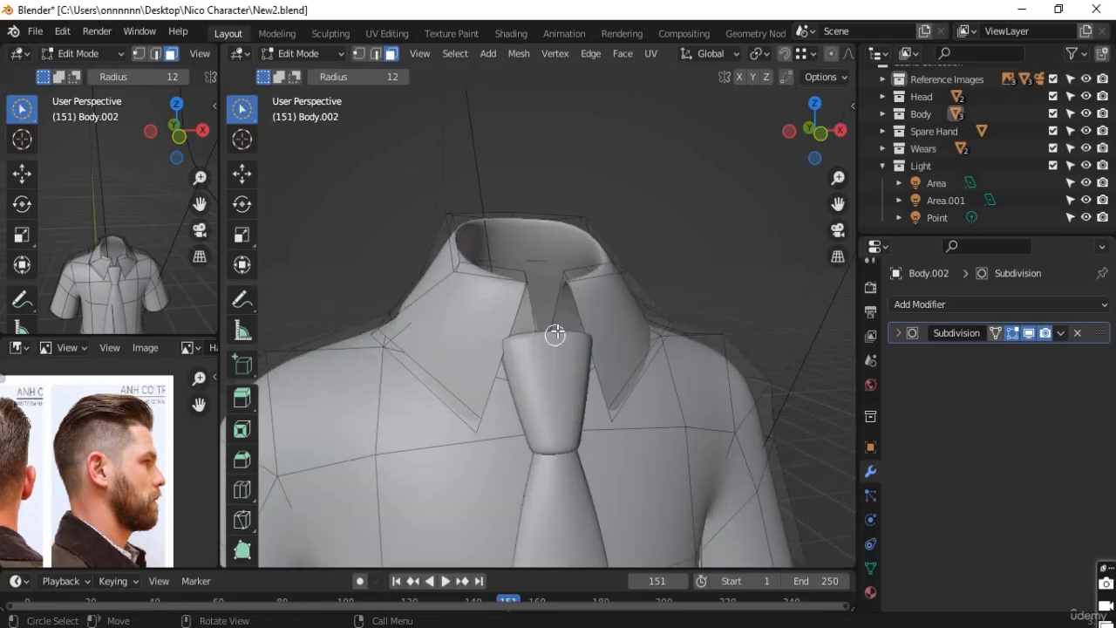
scroll(556, 333, "up", 4)
middle_click_drag(588, 301, 471, 241)
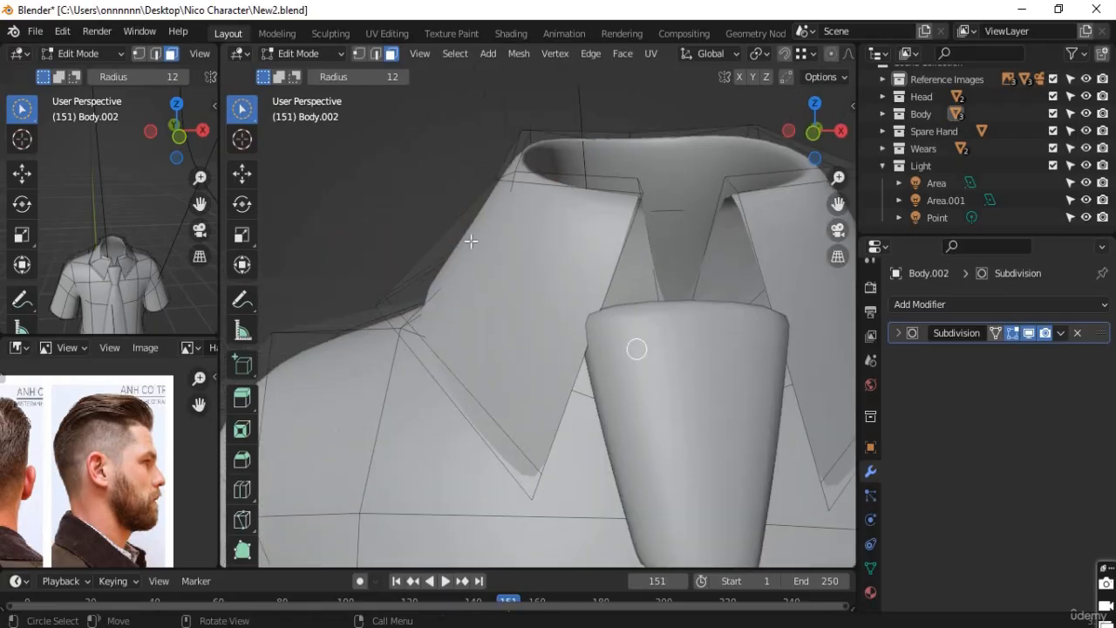
middle_click_drag(463, 486, 534, 242)
scroll(452, 407, "down", 5)
scroll(538, 333, "up", 5)
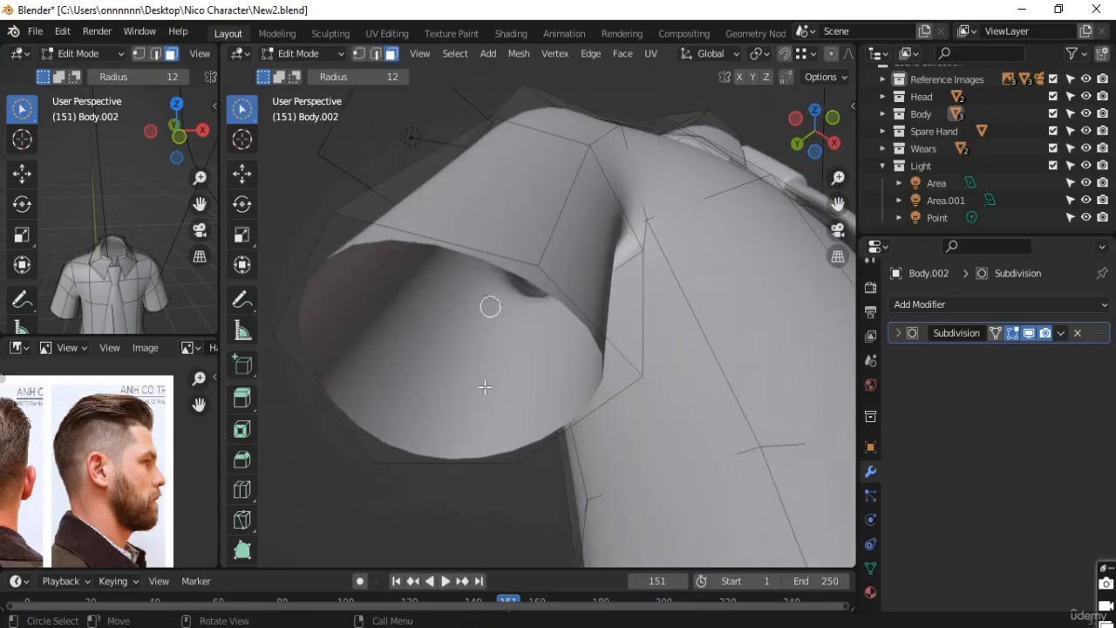
middle_click_drag(590, 391, 556, 489)
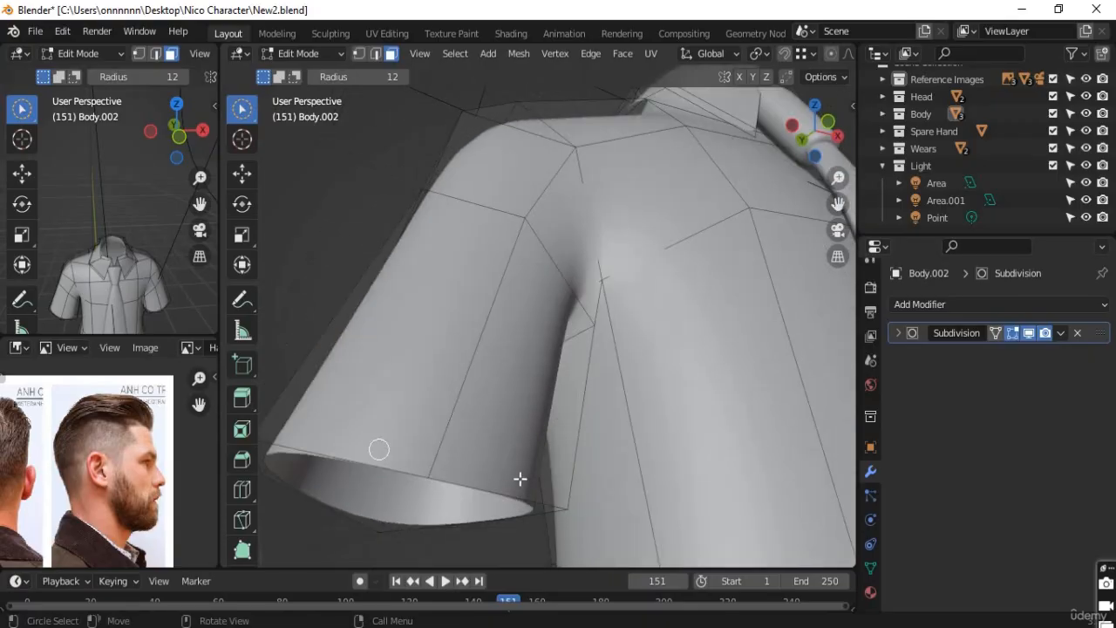
middle_click_drag(780, 339, 600, 410)
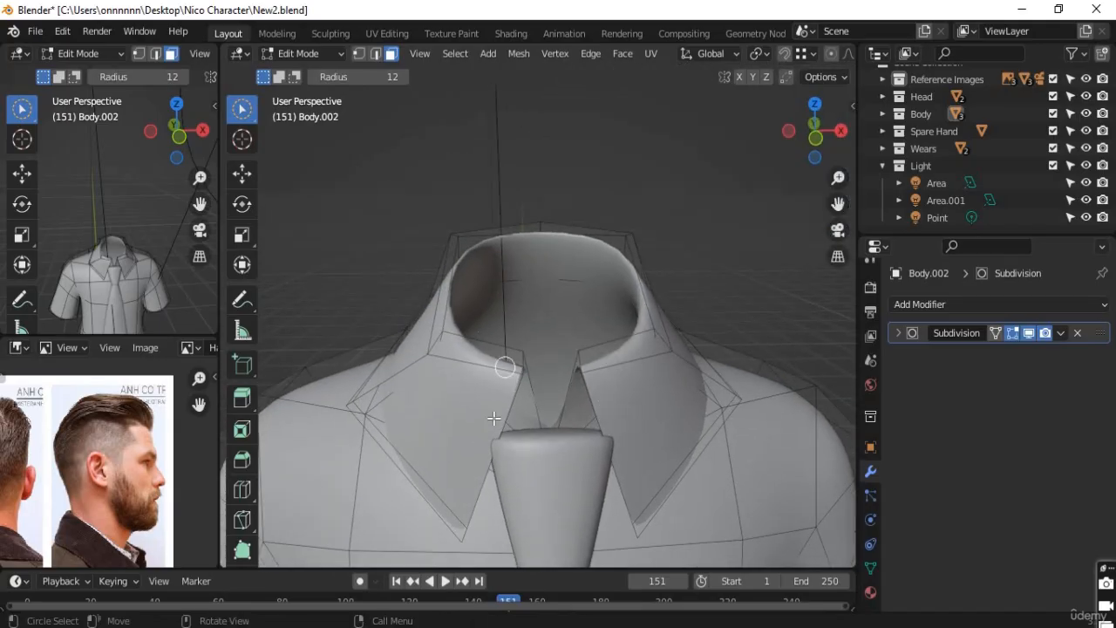
middle_click_drag(484, 411, 478, 336)
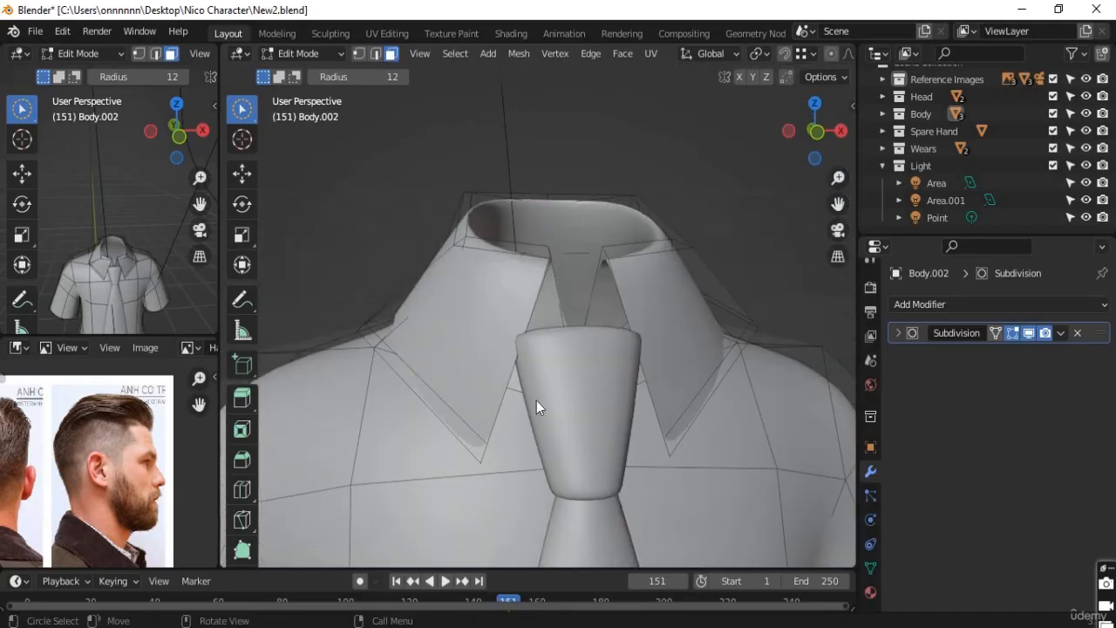
middle_click_drag(536, 358, 542, 408)
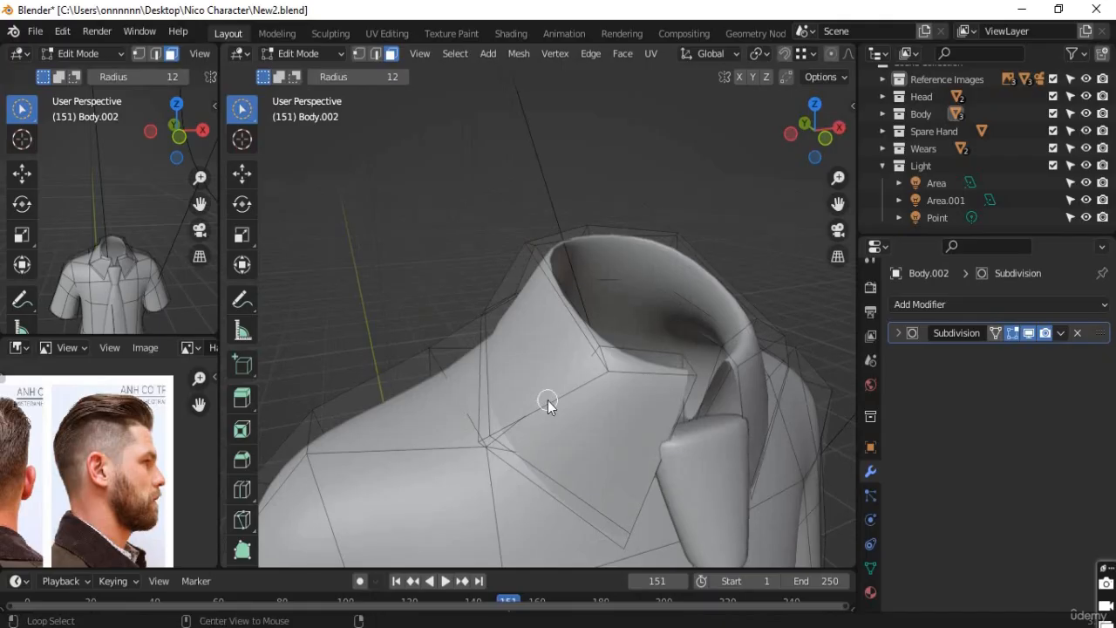
Select the collar's outer faces including its narrow border strips, and turn off the Subdivision modifier's viewport display
left_click(548, 400, "alt")
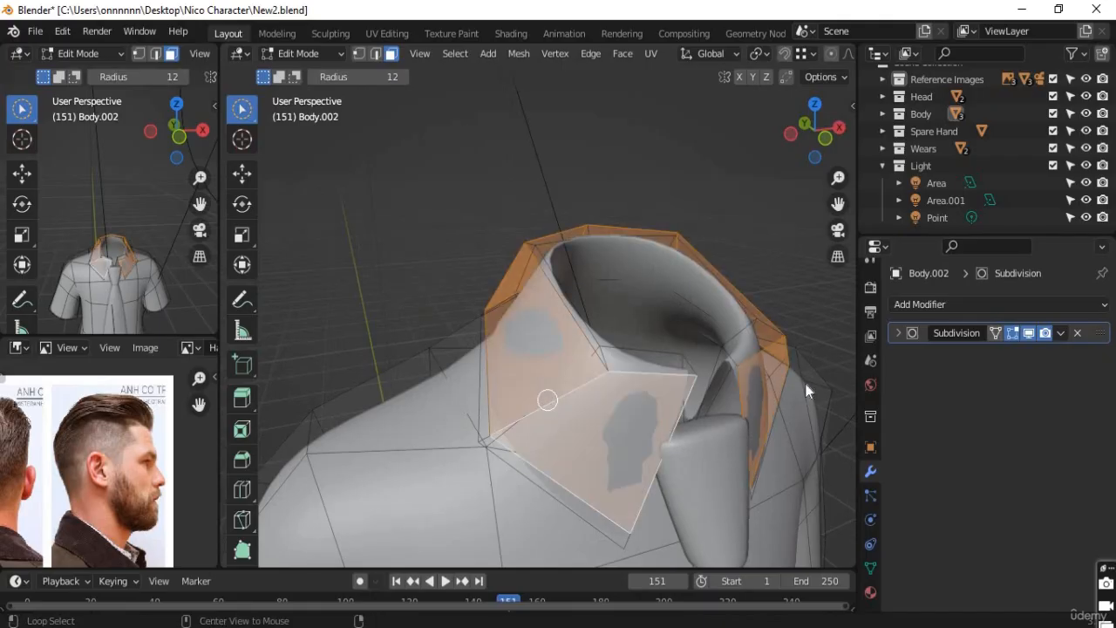
left_click(1030, 338)
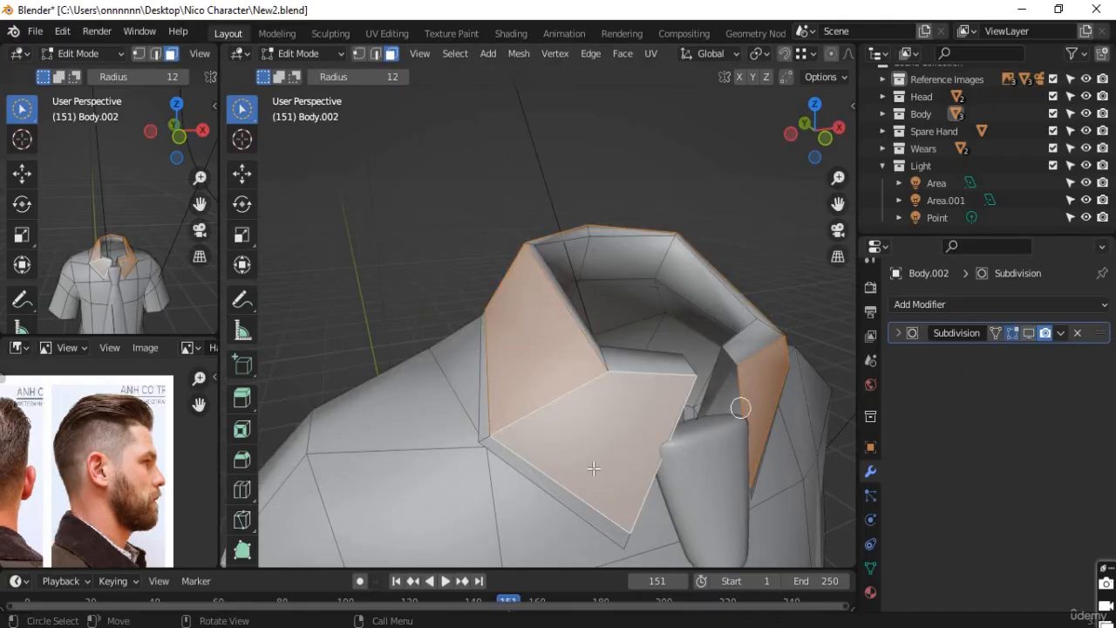
middle_click_drag(593, 466, 463, 374)
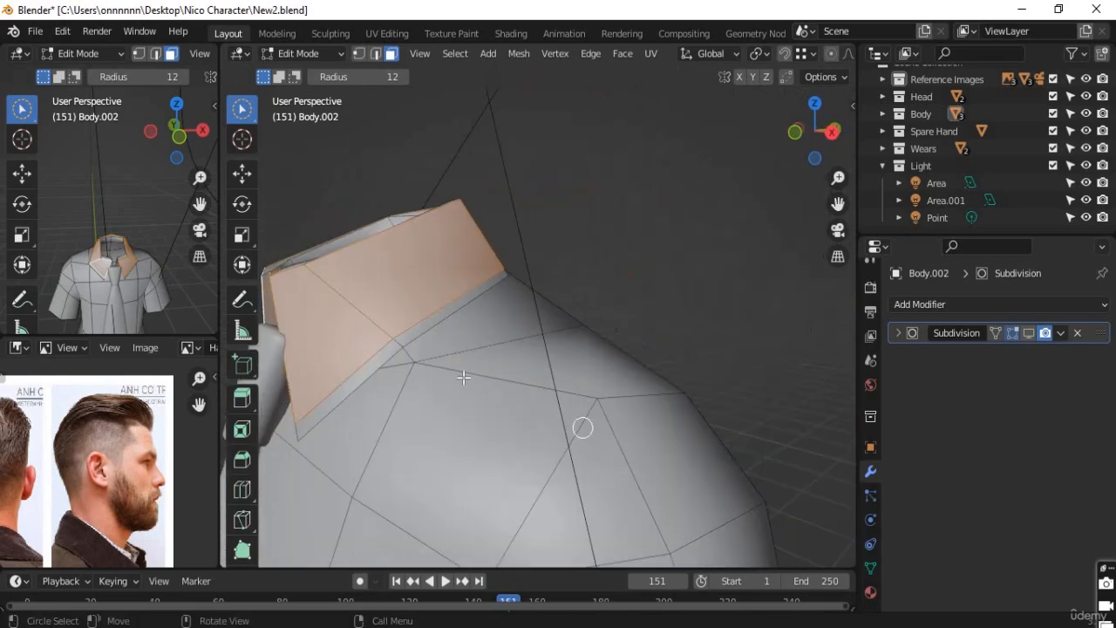
middle_click_drag(397, 342, 602, 380)
Extrude the selected collar faces outward along their normals by about 0.006 m to thicken the collar
key("alt+e")
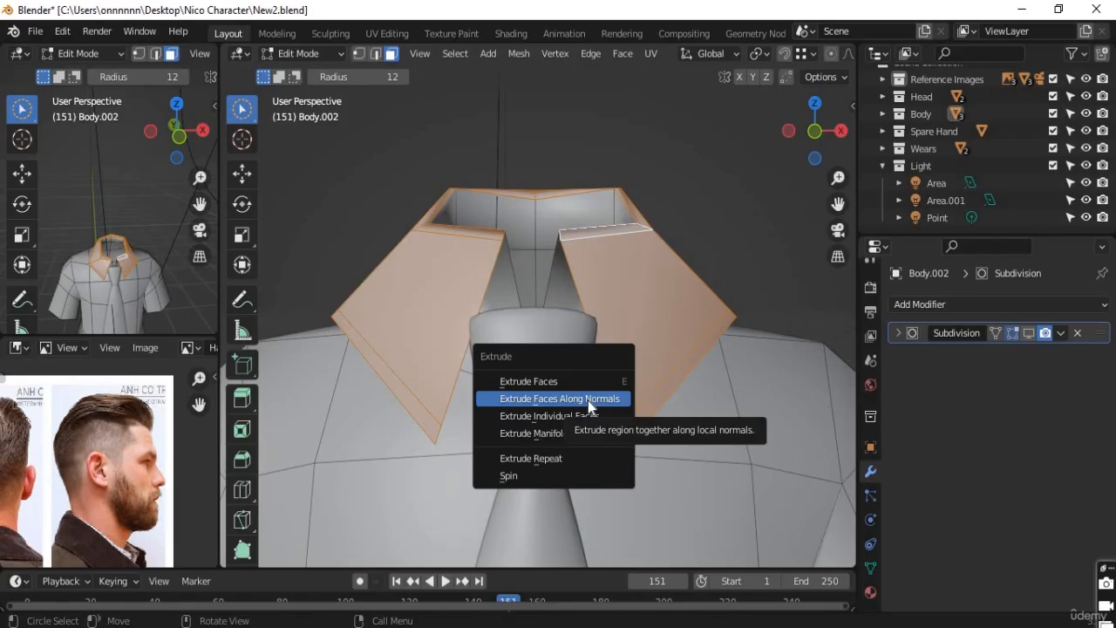
left_click(588, 400)
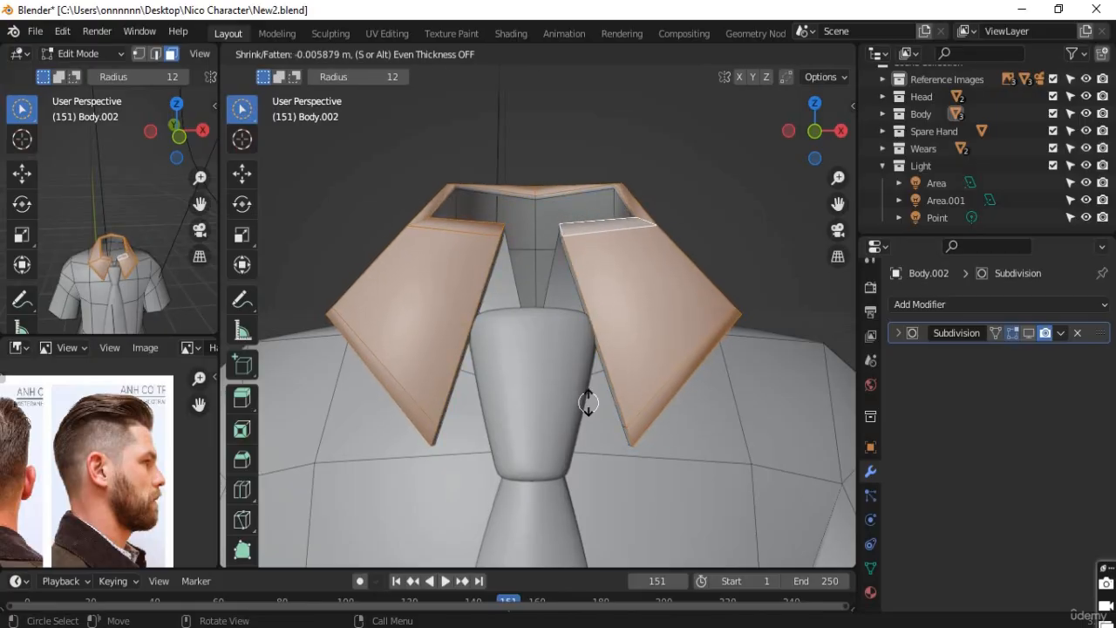
left_click(588, 401)
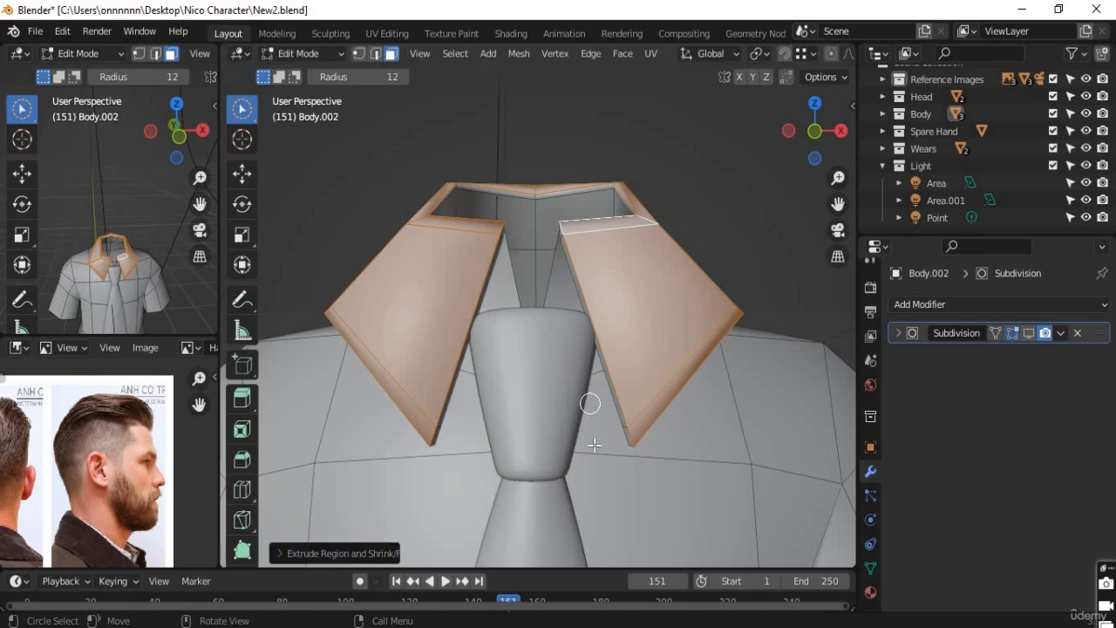
mouse_move(589, 472)
middle_mouse_down()
mouse_move(517, 475)
mouse_move(595, 478)
middle_mouse_up()
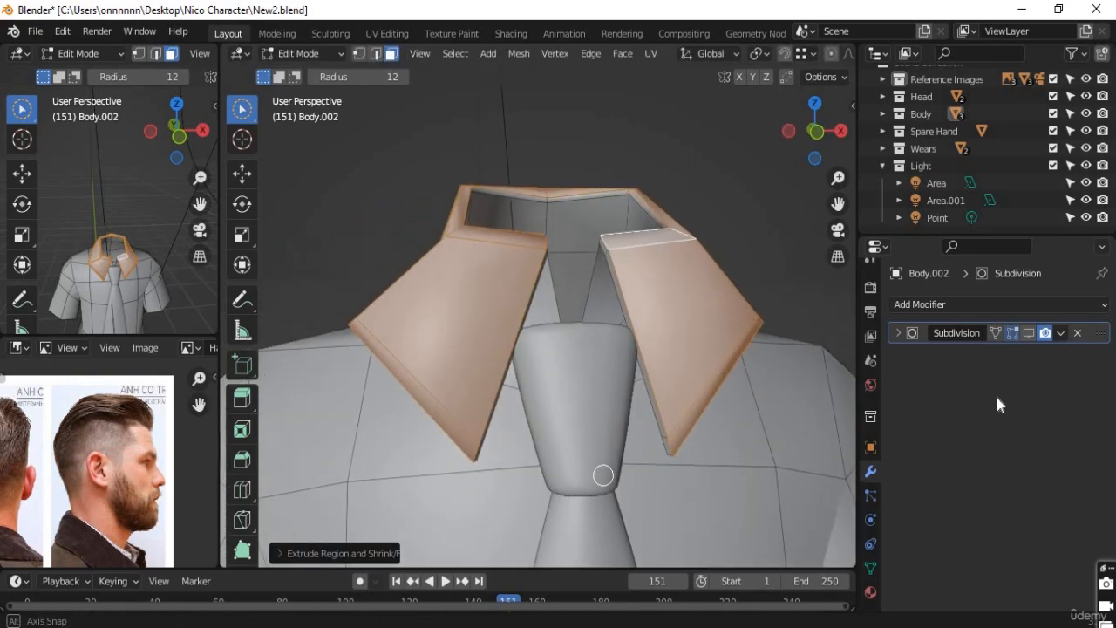
Restore the Subdivision modifier's viewport display and inspect the smoothed collar from front and back in Object Mode
left_click(1031, 332)
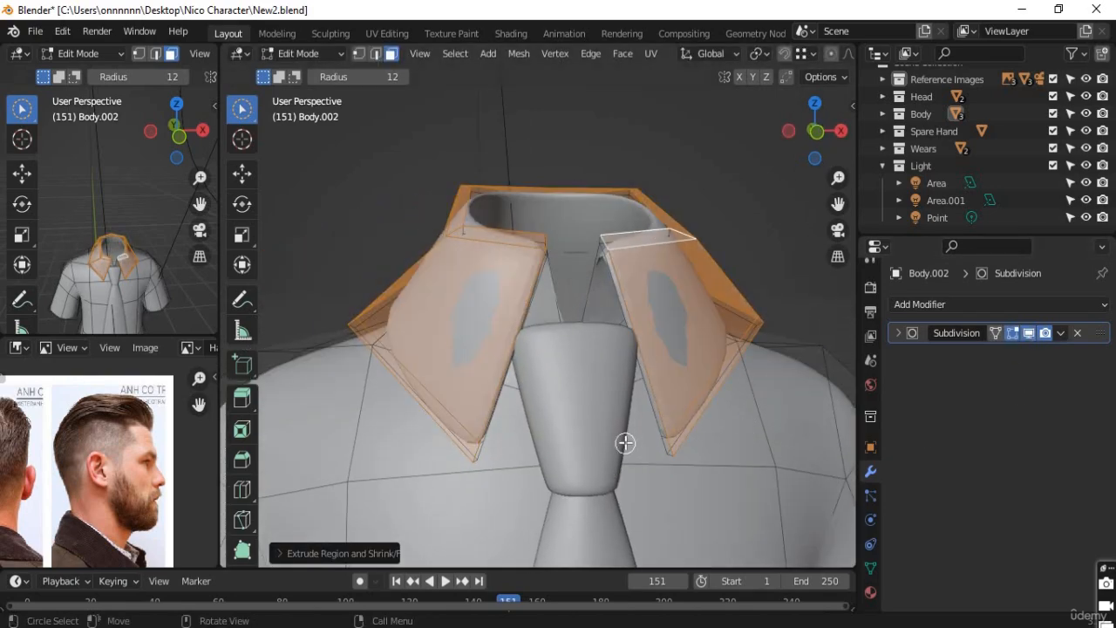
key("Tab")
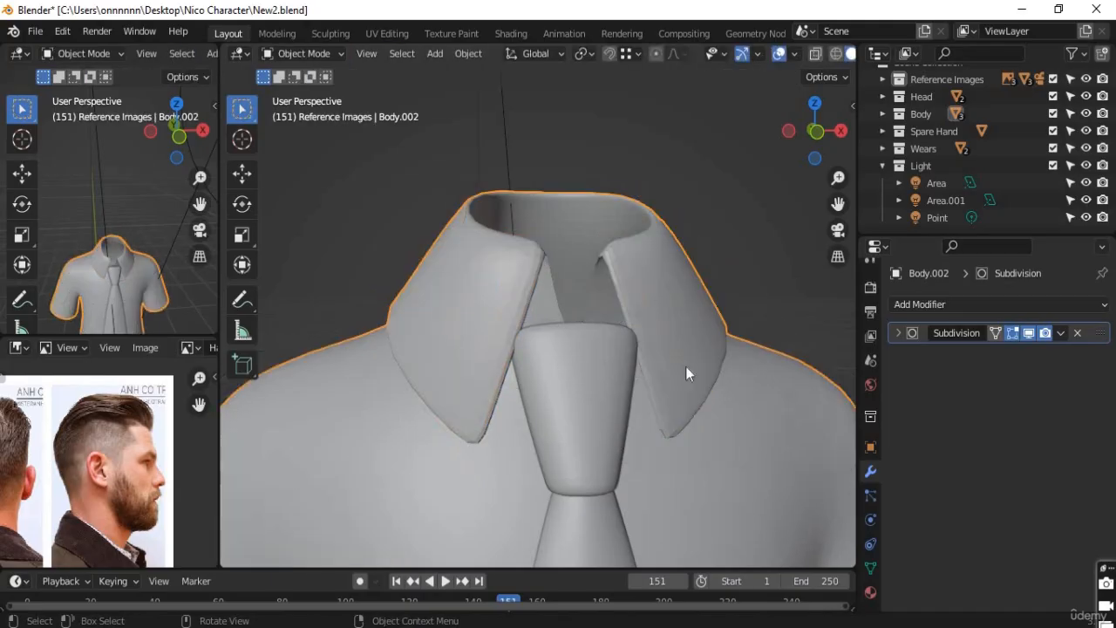
middle_click_drag(547, 384, 433, 371)
middle_click_drag(436, 308, 518, 387)
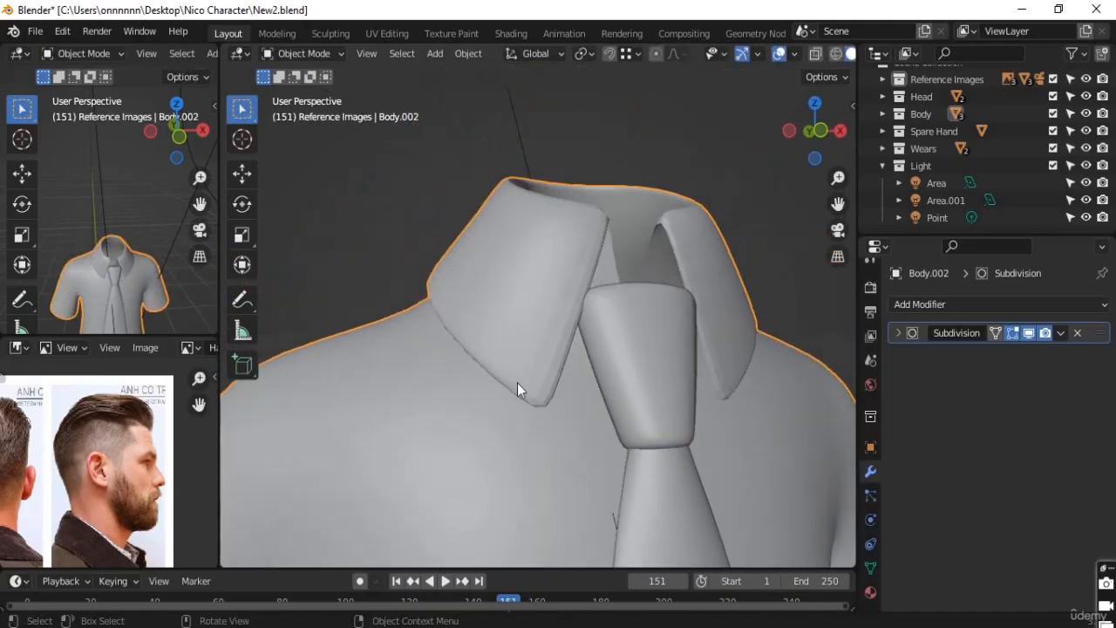
scroll(541, 376, "up", 4)
middle_click_drag(607, 416, 529, 304, "shift")
scroll(602, 410, "down", 4)
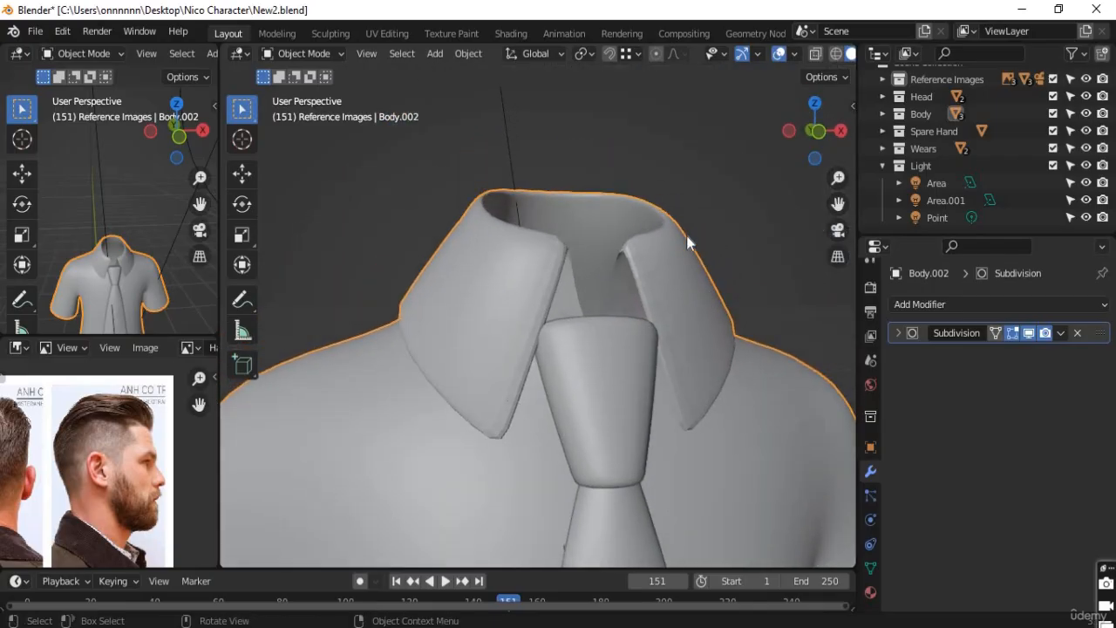
middle_click_drag(771, 387, 685, 361)
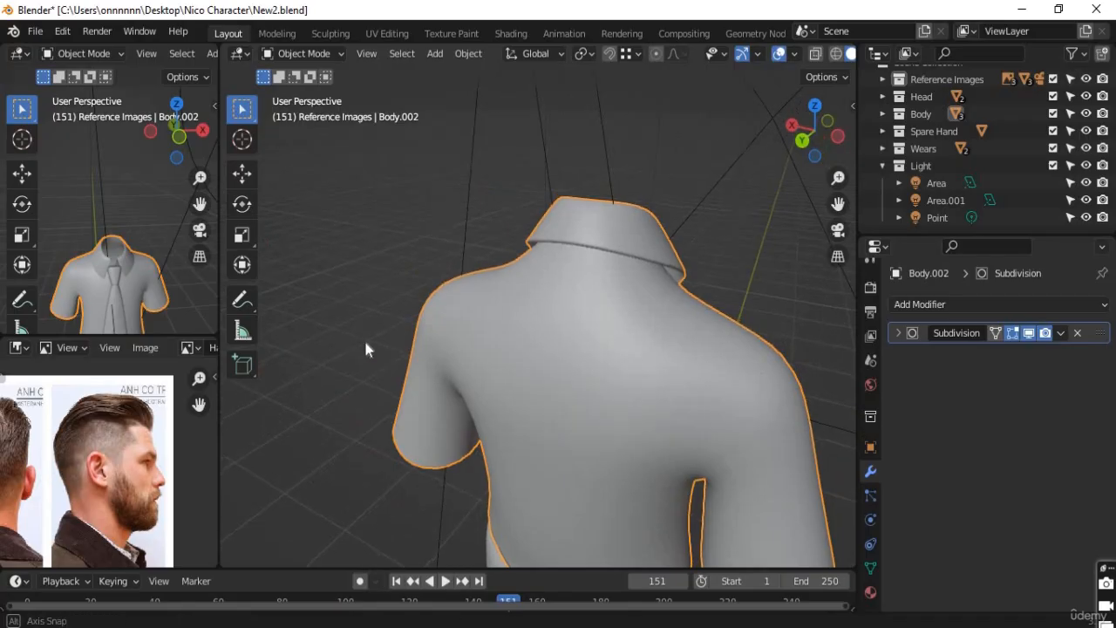
middle_click_drag(367, 349, 466, 276)
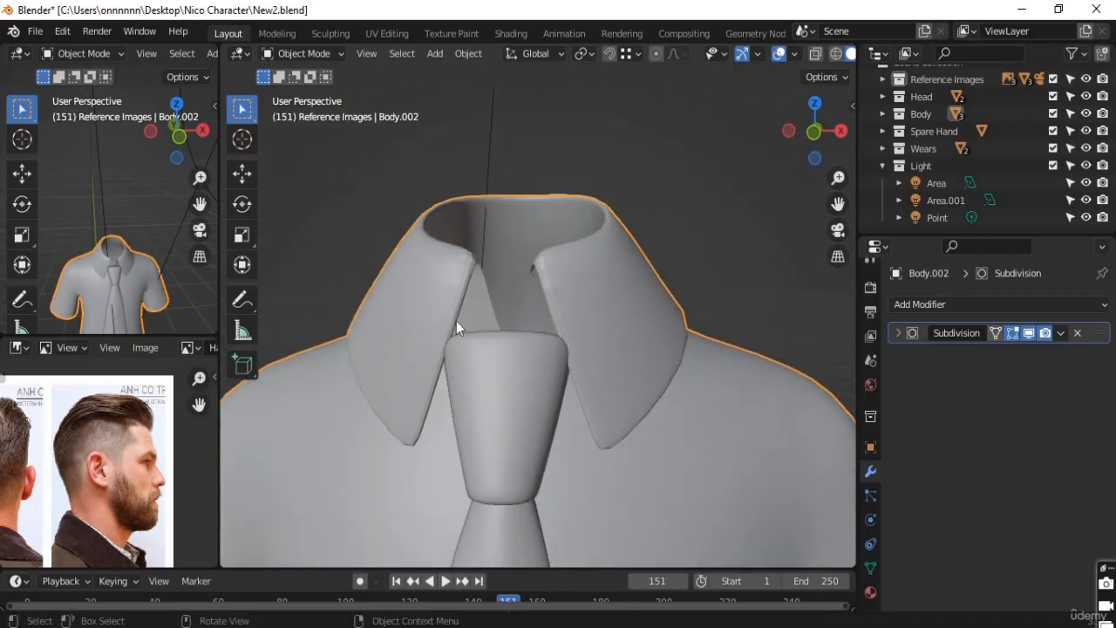
scroll(456, 321, "up", 2)
Add a loop cut to the left collar flap in Edit Mode with edge selection, sliding it close to the flap's front edge
key("Tab")
scroll(480, 335, "up", 4)
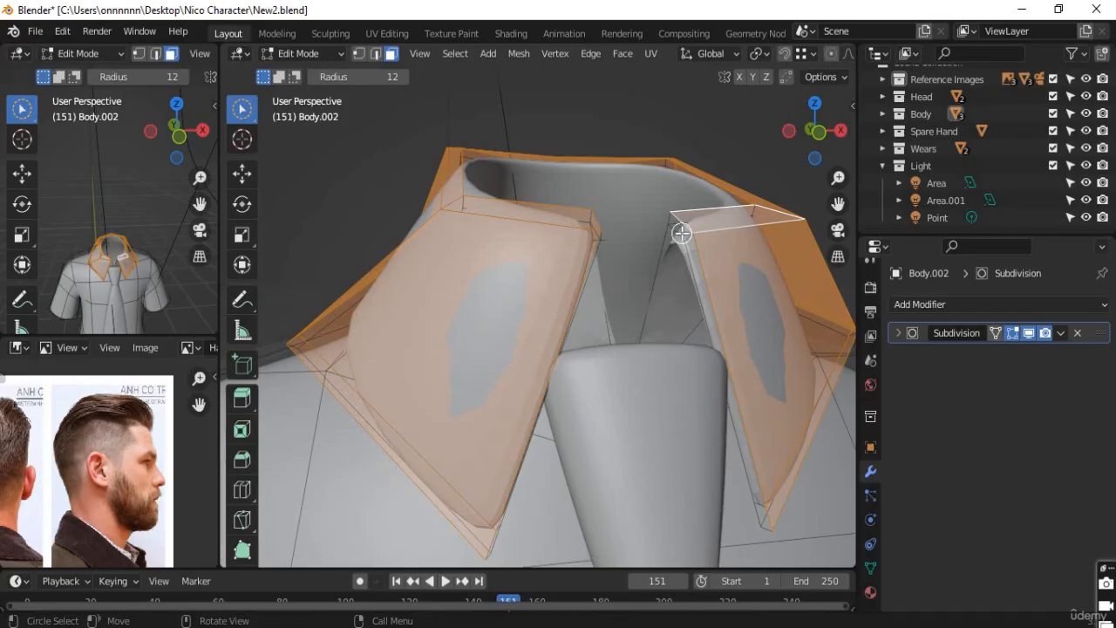
left_click(511, 347)
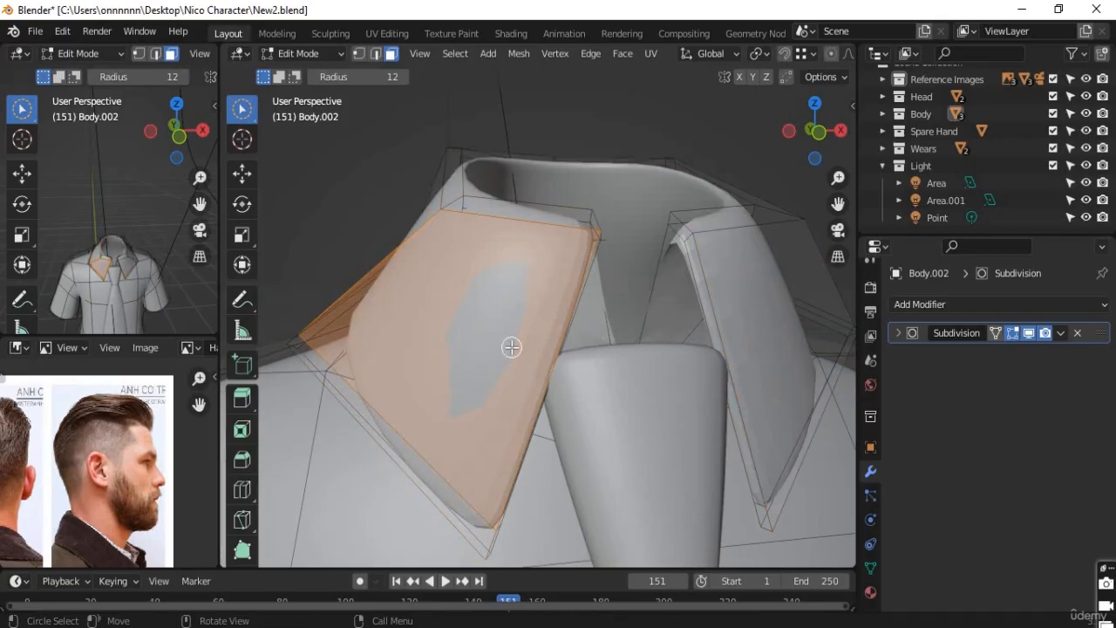
left_click(369, 56)
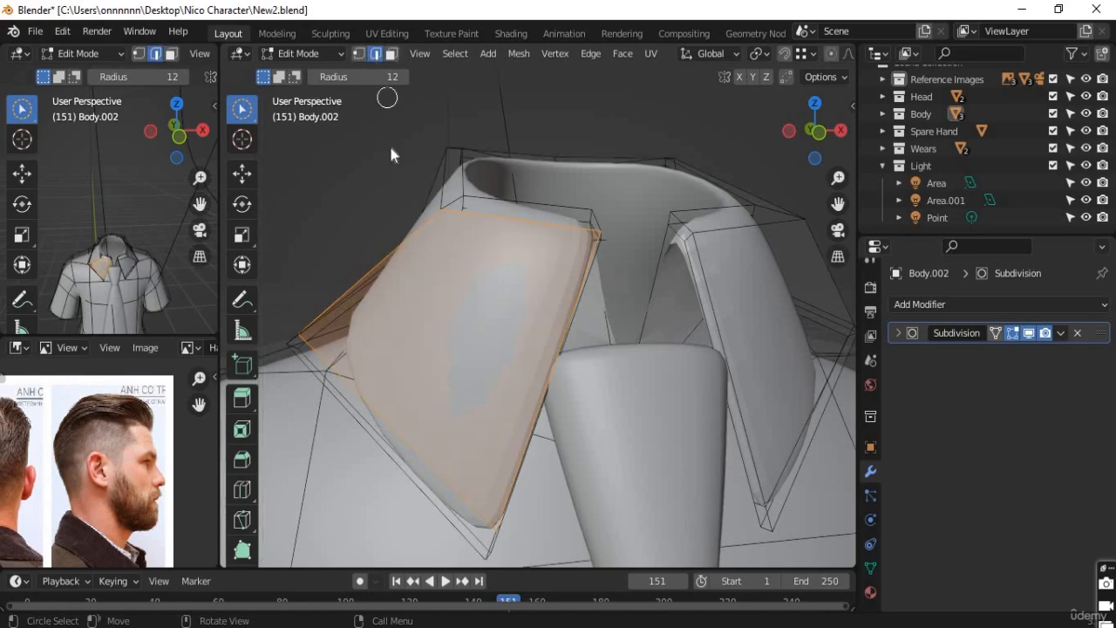
key("alt+a")
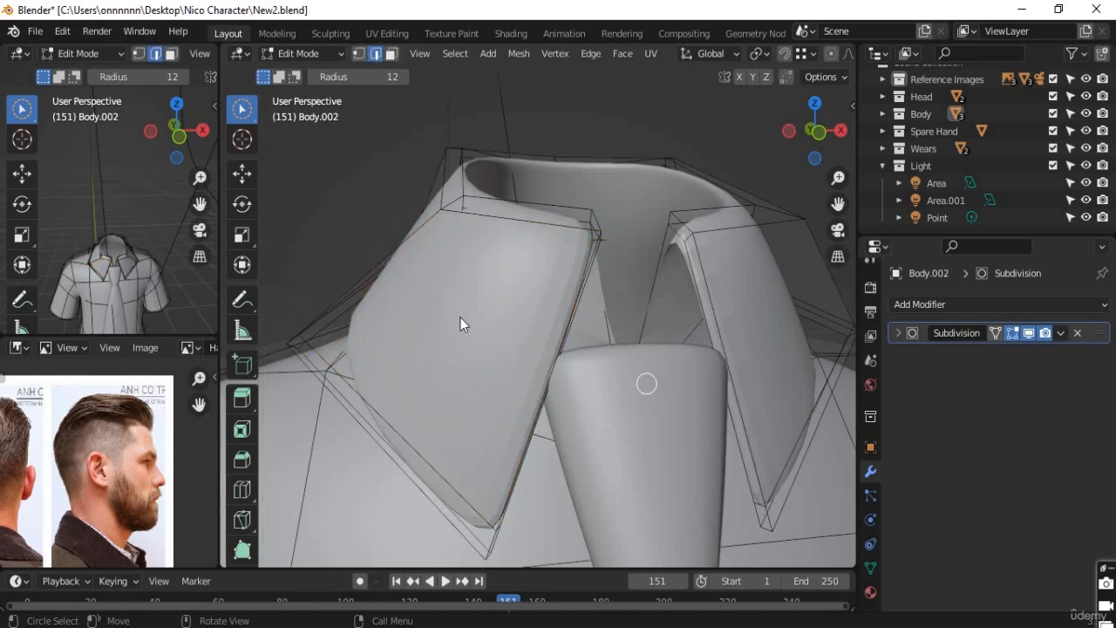
key("ctrl+r")
left_click(512, 236)
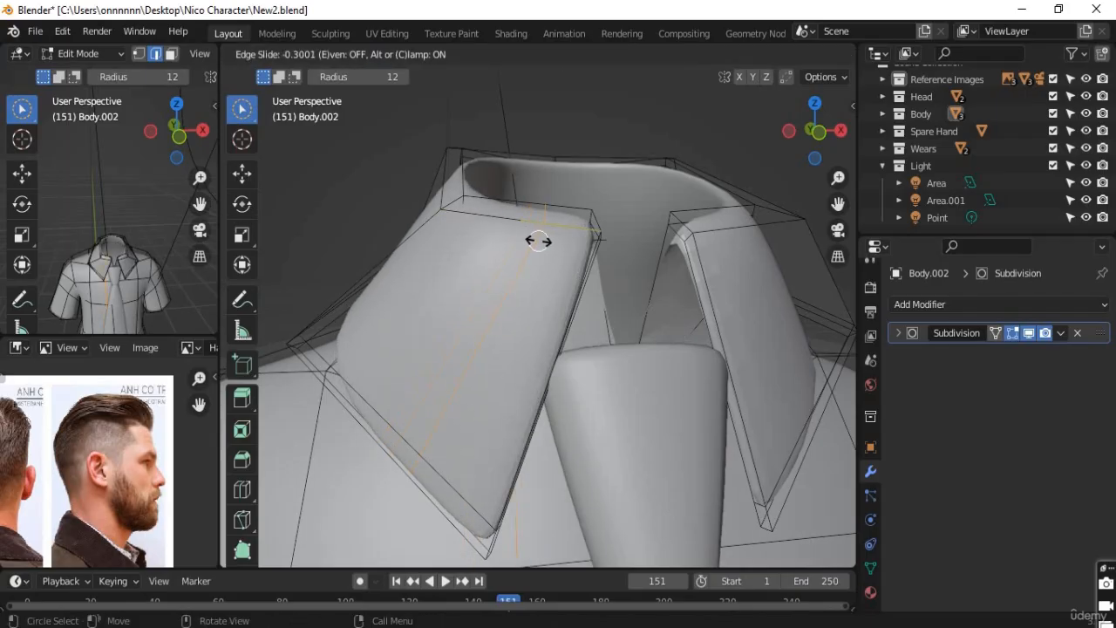
left_click(566, 264)
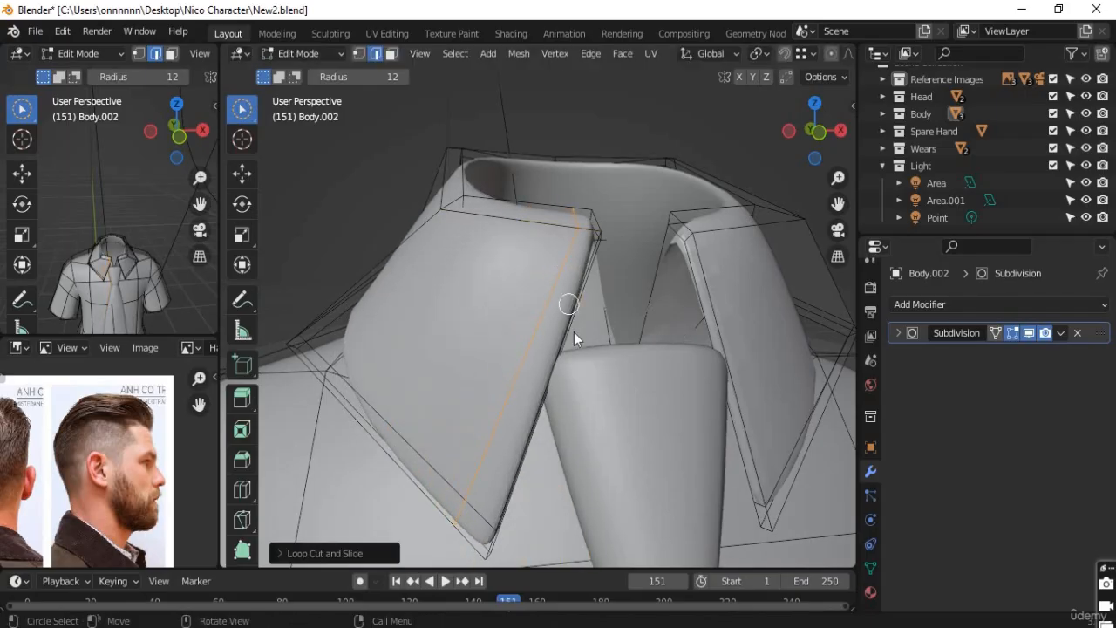
Examine the collar flaps, sleeve openings, lower hem and shirt front for the effect of the added edge loop
scroll(573, 333, "down", 5)
middle_click_drag(565, 258, 597, 454, "shift")
middle_click_drag(587, 413, 533, 353)
scroll(514, 423, "up", 2)
scroll(479, 334, "up", 4)
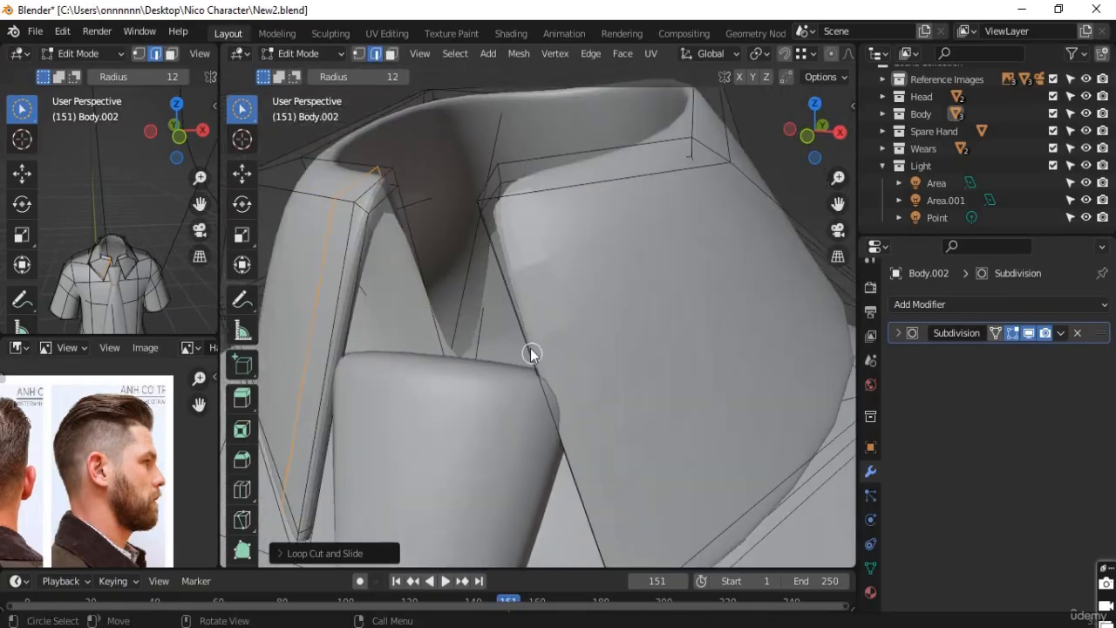
scroll(531, 349, "down", 3)
middle_click_drag(448, 354, 479, 313)
scroll(518, 398, "down", 3)
middle_click_drag(566, 382, 588, 310)
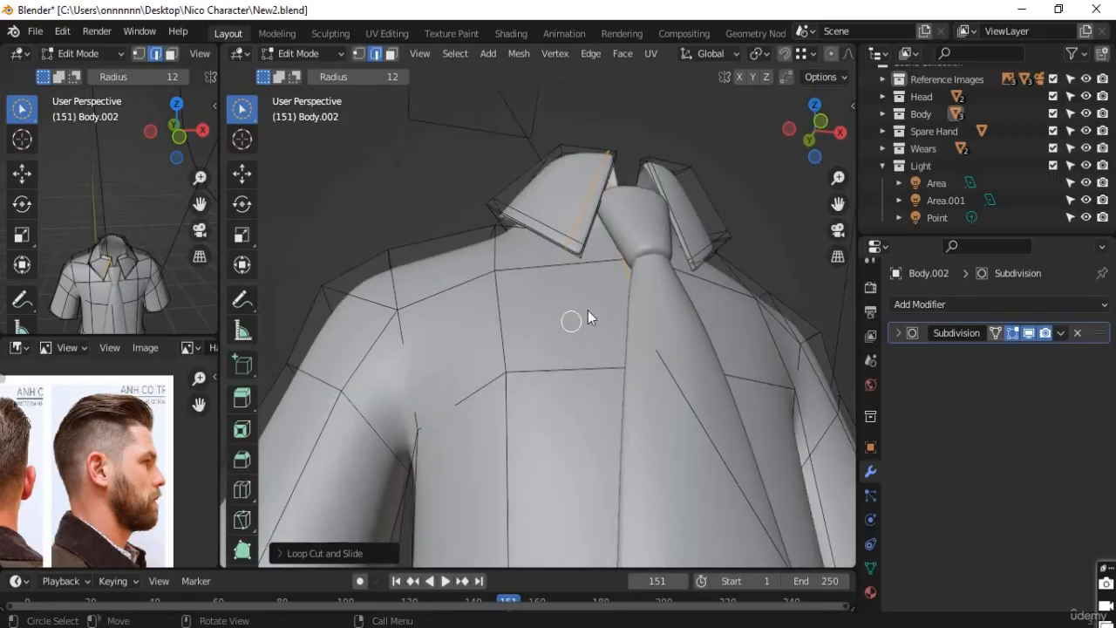
scroll(602, 253, "down", 3)
middle_click_drag(585, 466, 574, 302, "shift")
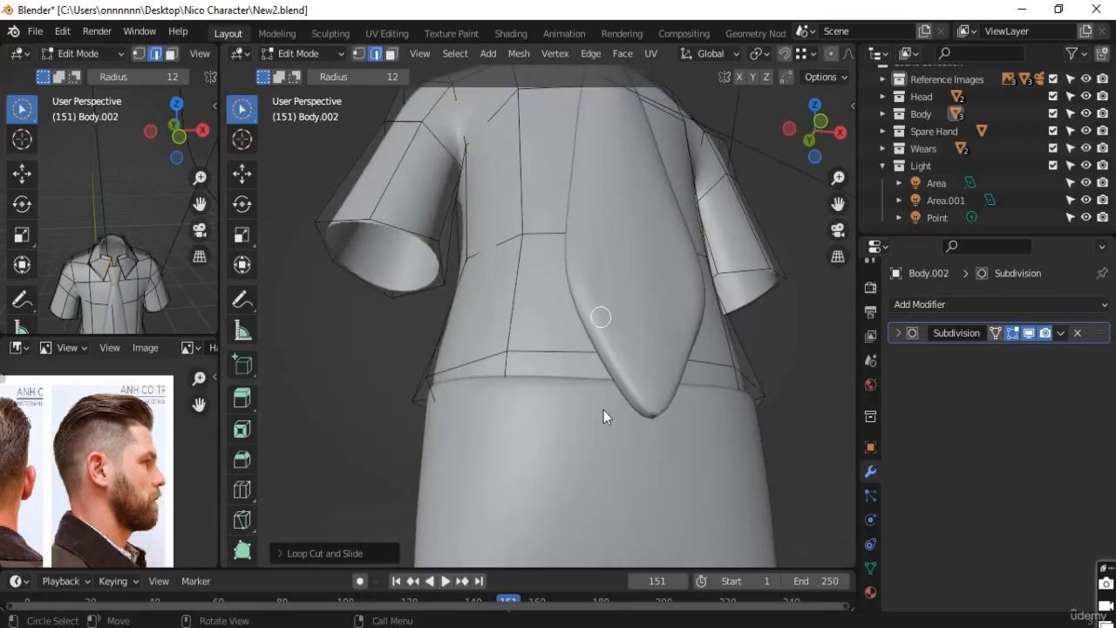
middle_click_drag(603, 410, 623, 458)
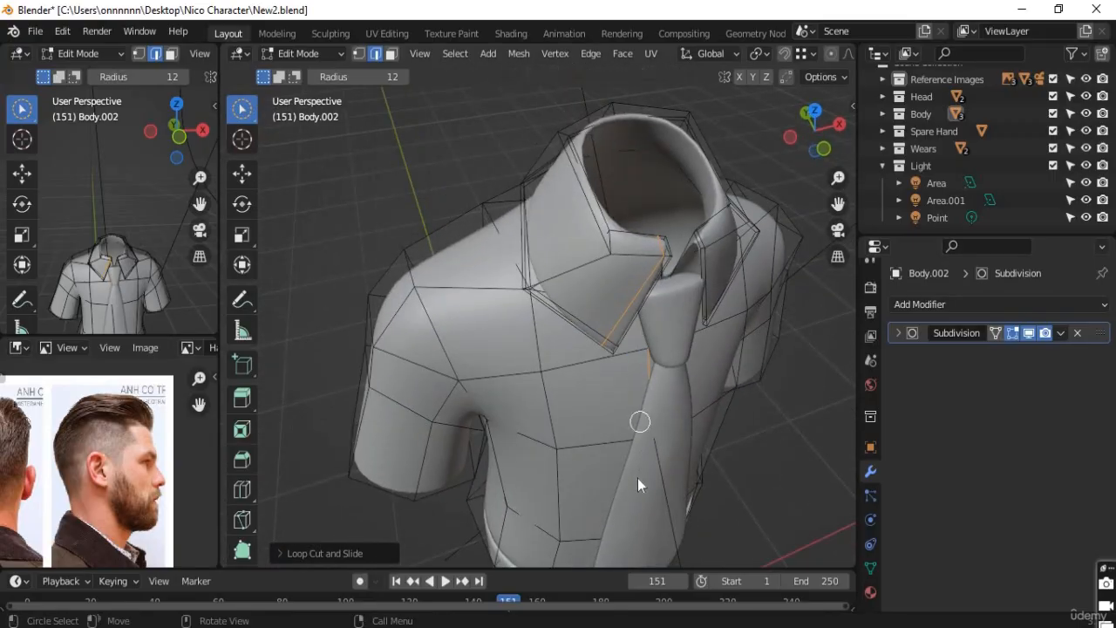
mouse_move(648, 418)
middle_mouse_down()
mouse_move(649, 347)
mouse_move(650, 403)
middle_mouse_up()
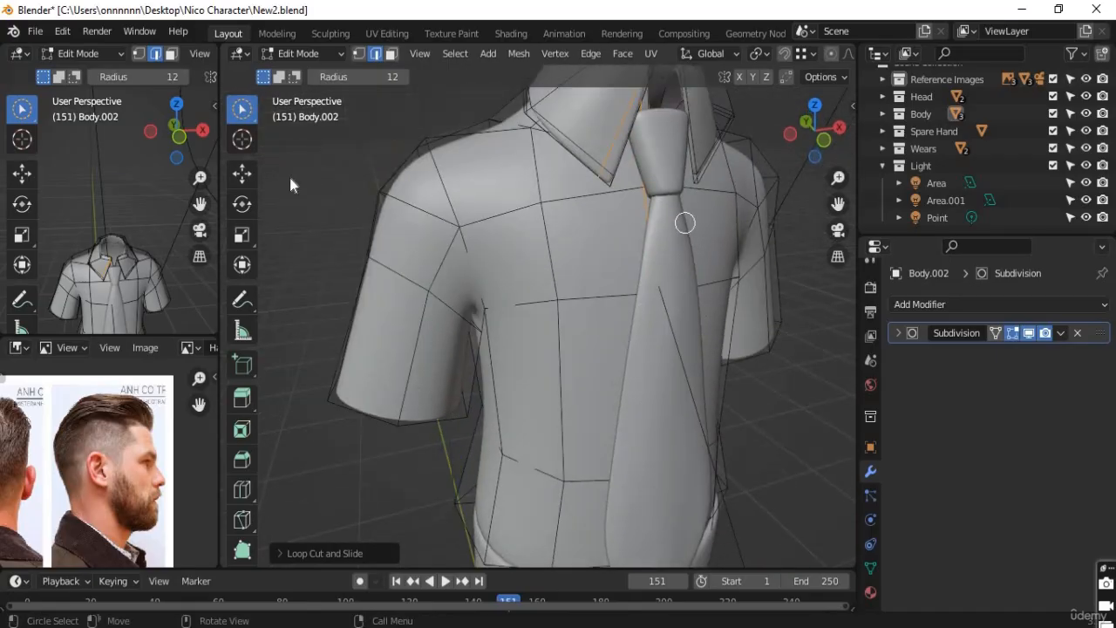
Hide the tie object and select the shirt in Object Mode
key("Tab")
left_click(657, 228)
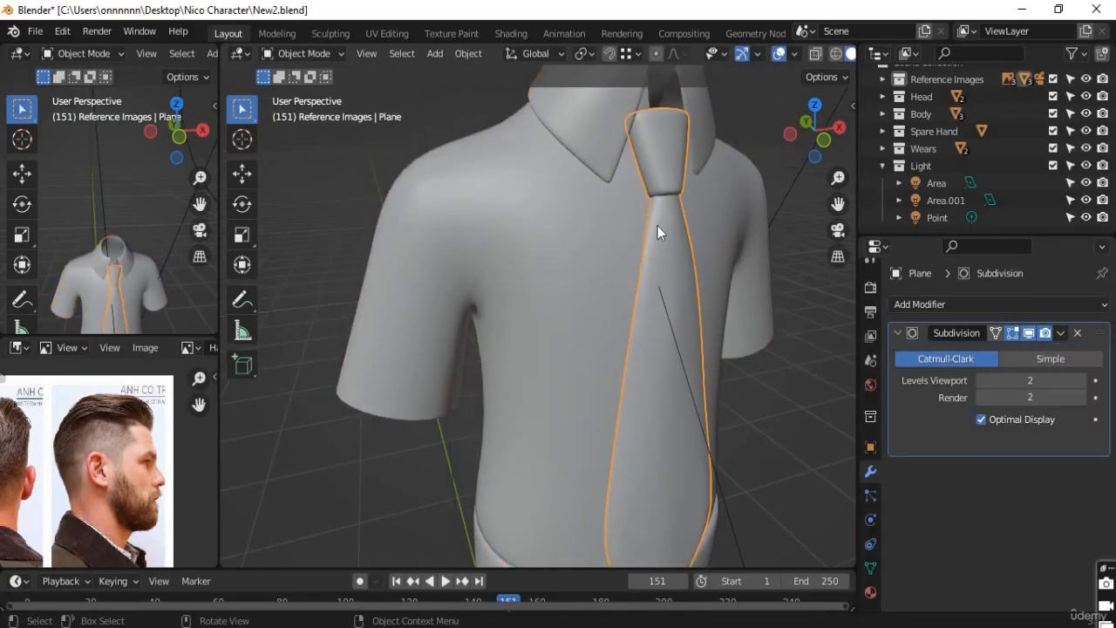
key("h")
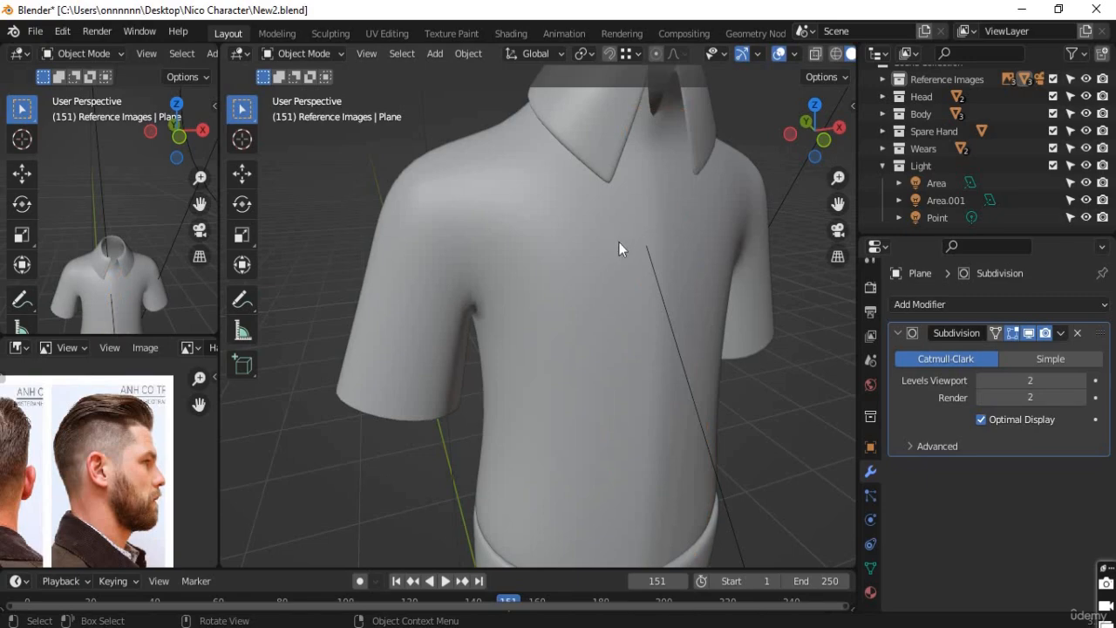
left_click(618, 242)
middle_click_drag(611, 373, 565, 140)
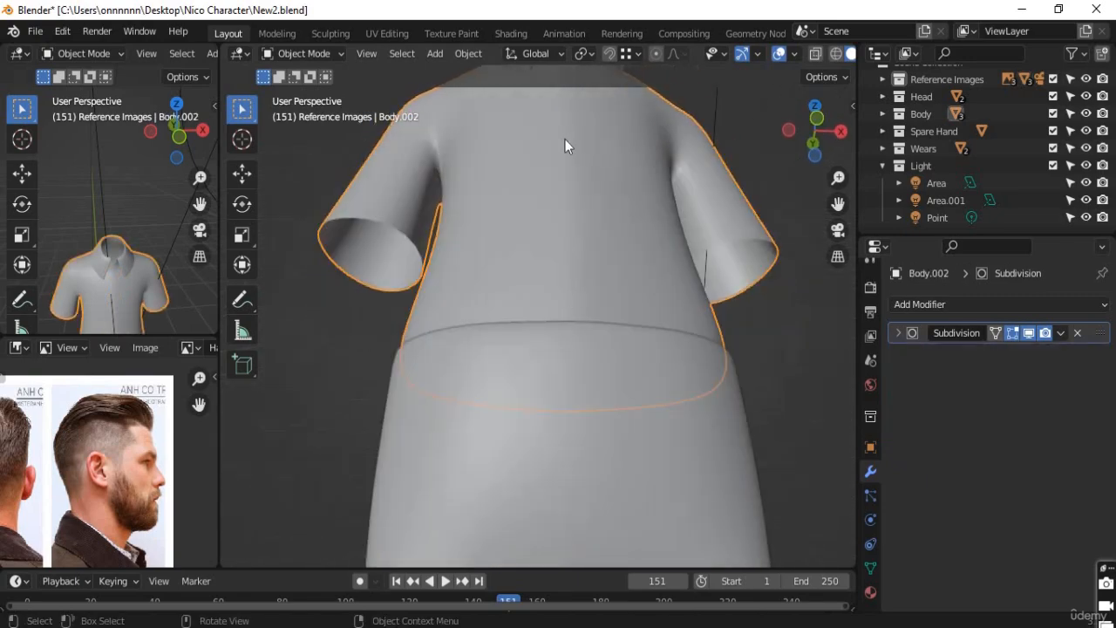
middle_click_drag(569, 307, 572, 296)
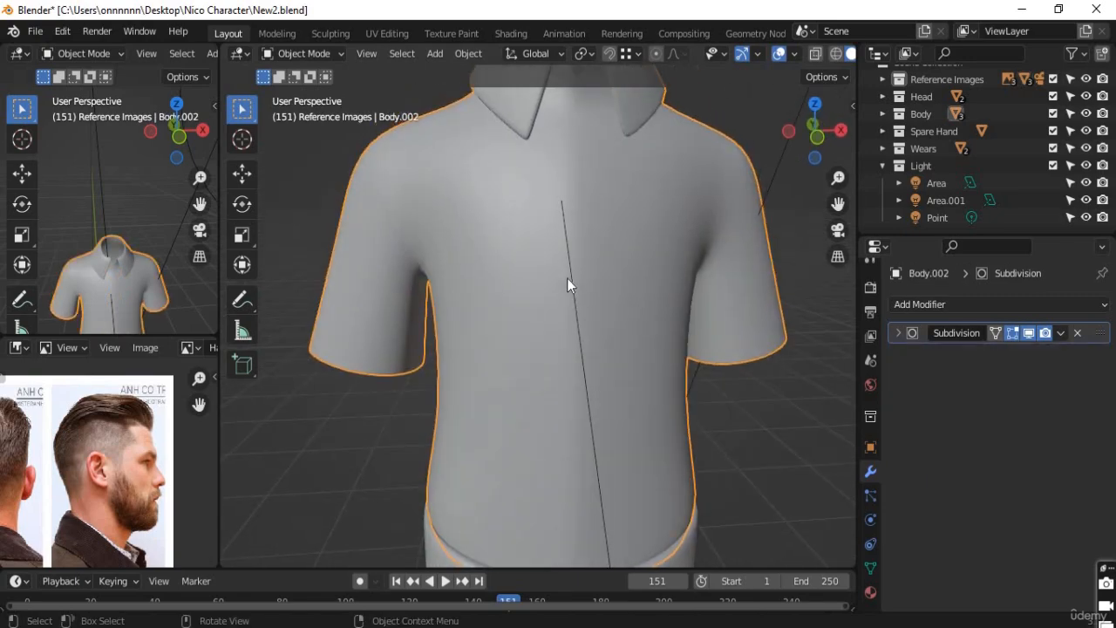
Add a matching loop cut to the right collar flap in Edit Mode, sliding it close to the flap's front edge
key("Tab")
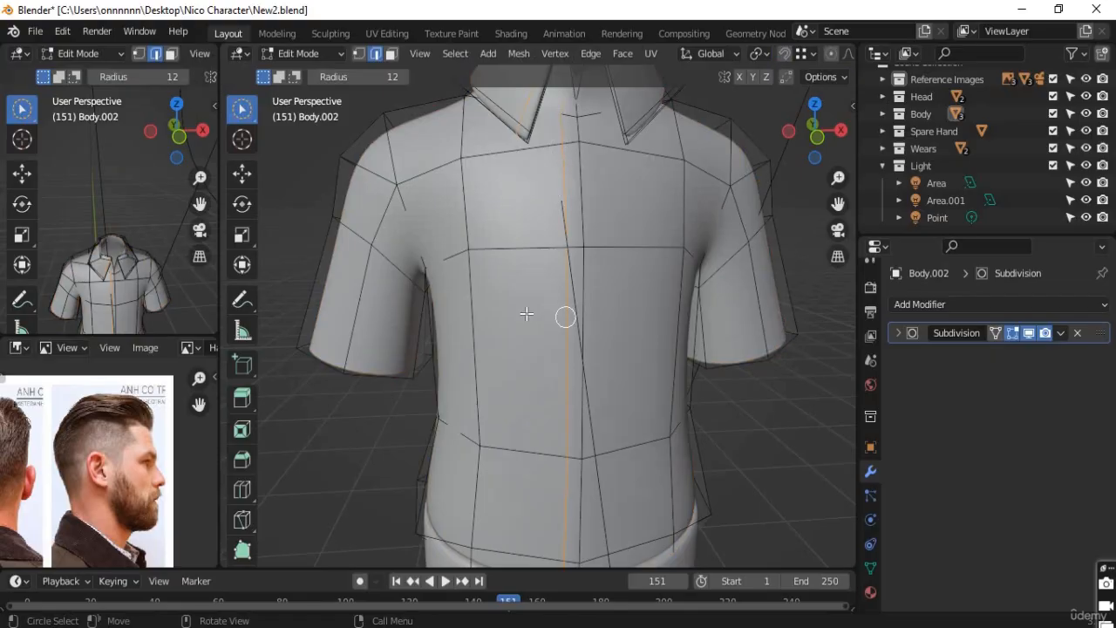
middle_click_drag(572, 209, 512, 384)
scroll(580, 385, "up", 4)
scroll(523, 327, "up", 4)
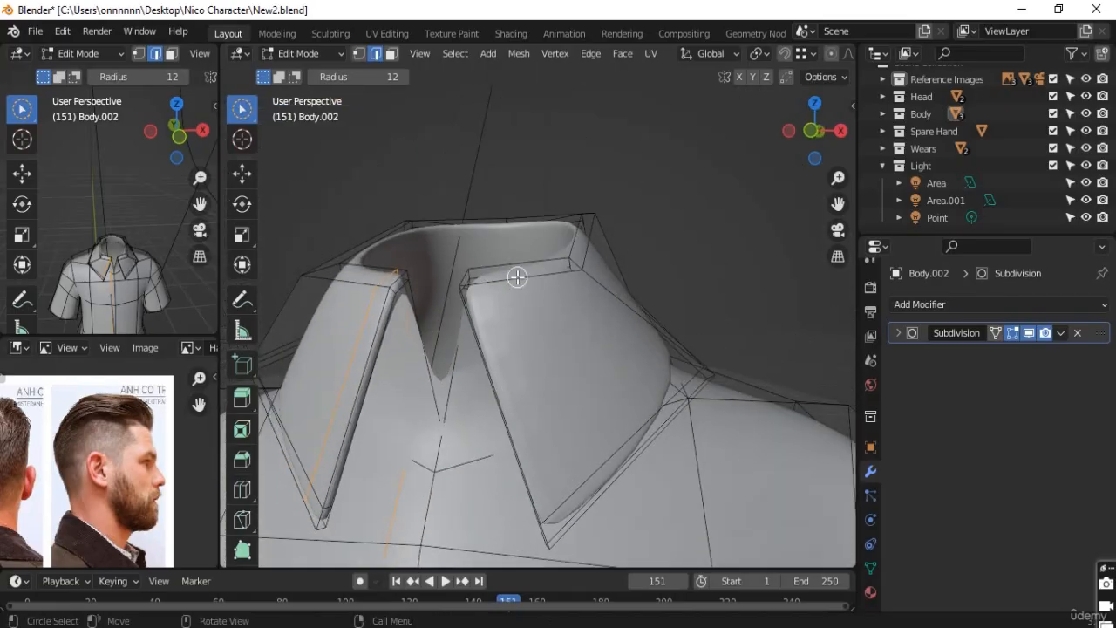
key("ctrl+r")
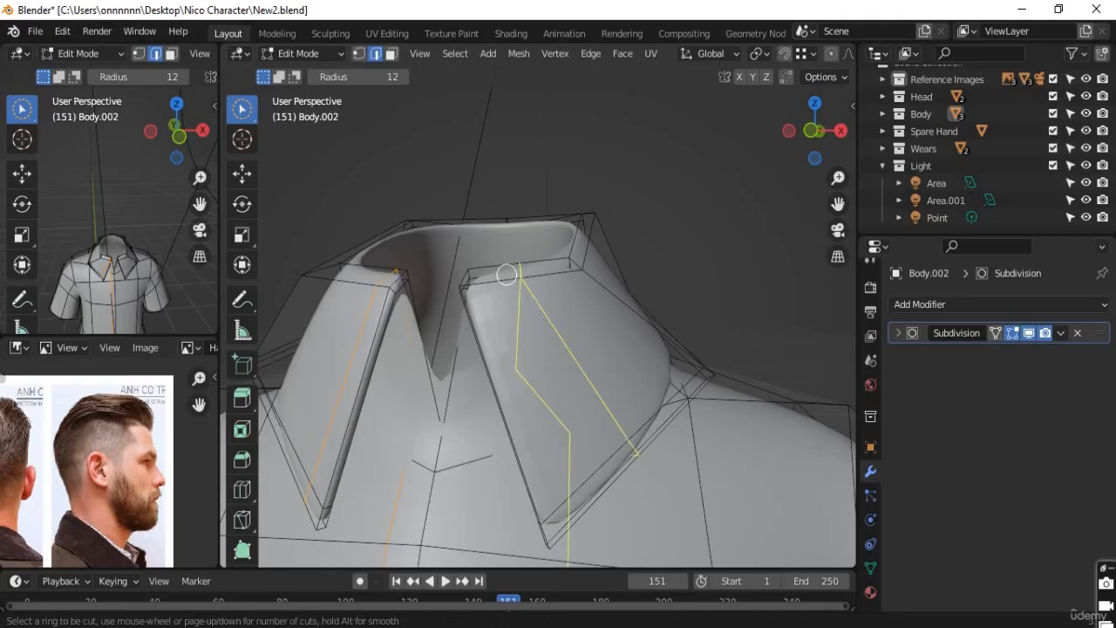
left_click(506, 275)
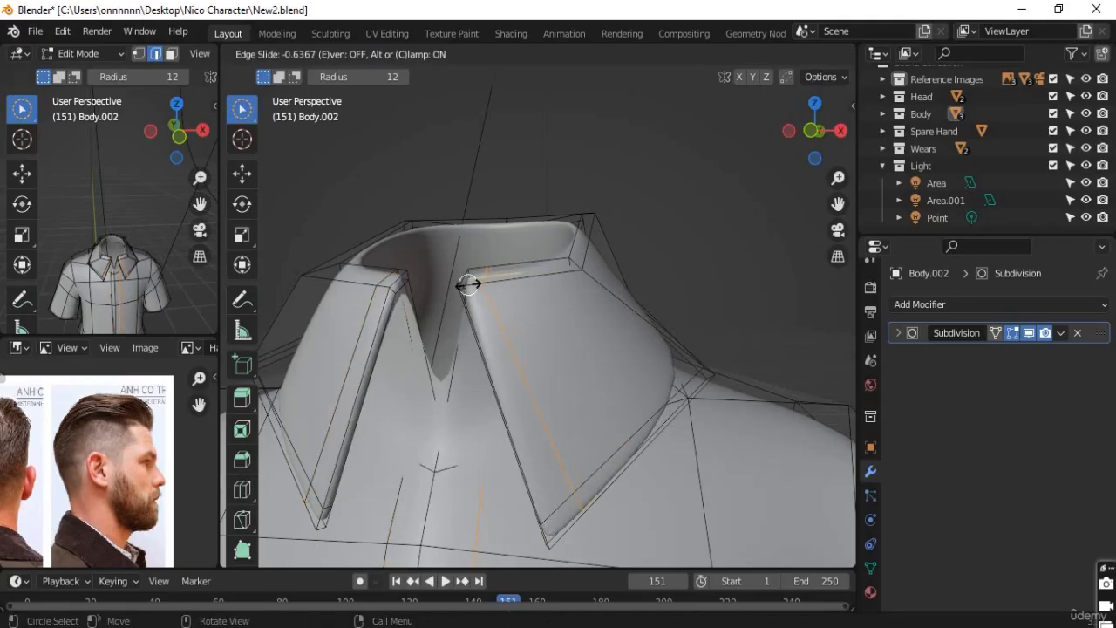
left_click(468, 285)
Add a horizontal loop cut around the inner collar band, sliding it up toward the collar's top edge
mouse_move(467, 285)
middle_mouse_down()
mouse_move(459, 334)
mouse_move(523, 292)
mouse_move(467, 281)
middle_mouse_up()
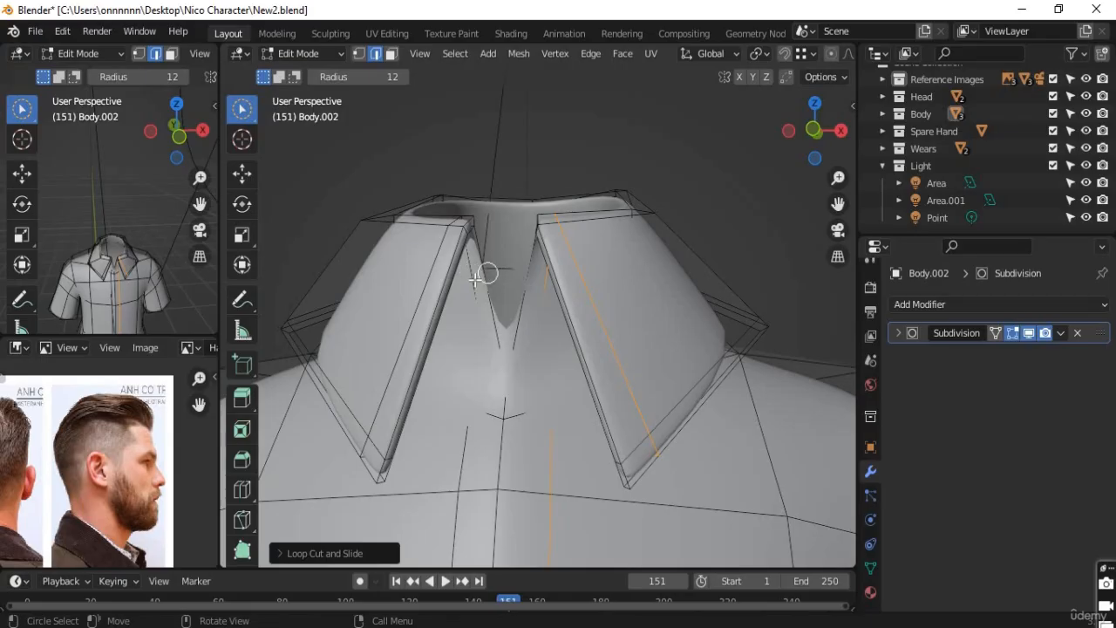
key("ctrl+r")
left_click(471, 276)
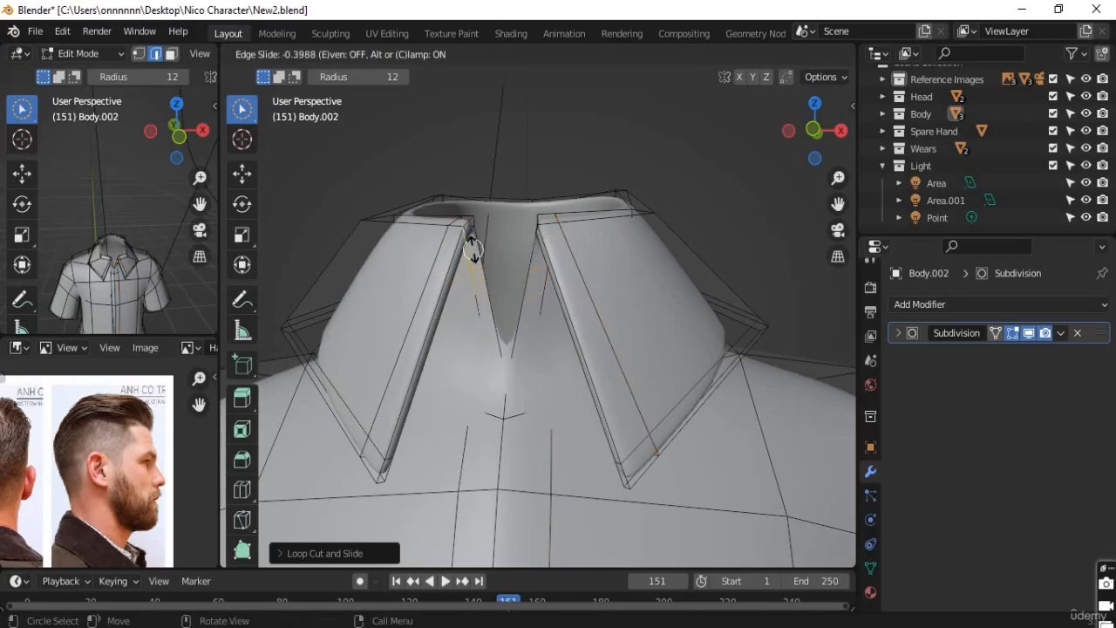
left_click(471, 244)
middle_click_drag(440, 309, 509, 381)
scroll(511, 375, "down", 4)
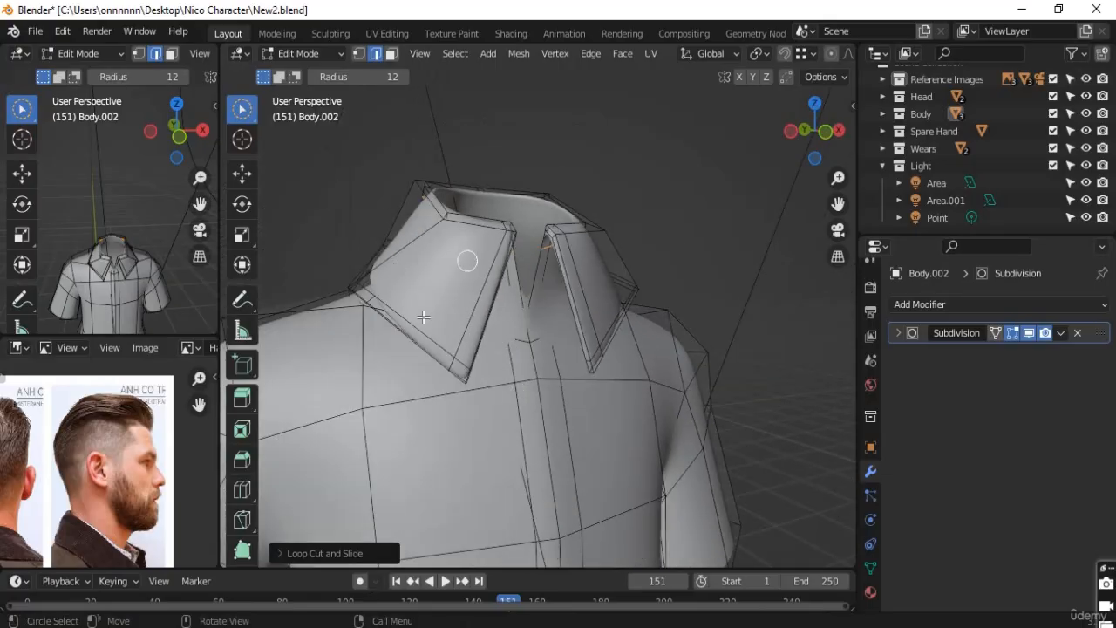
middle_click_drag(462, 371, 506, 327)
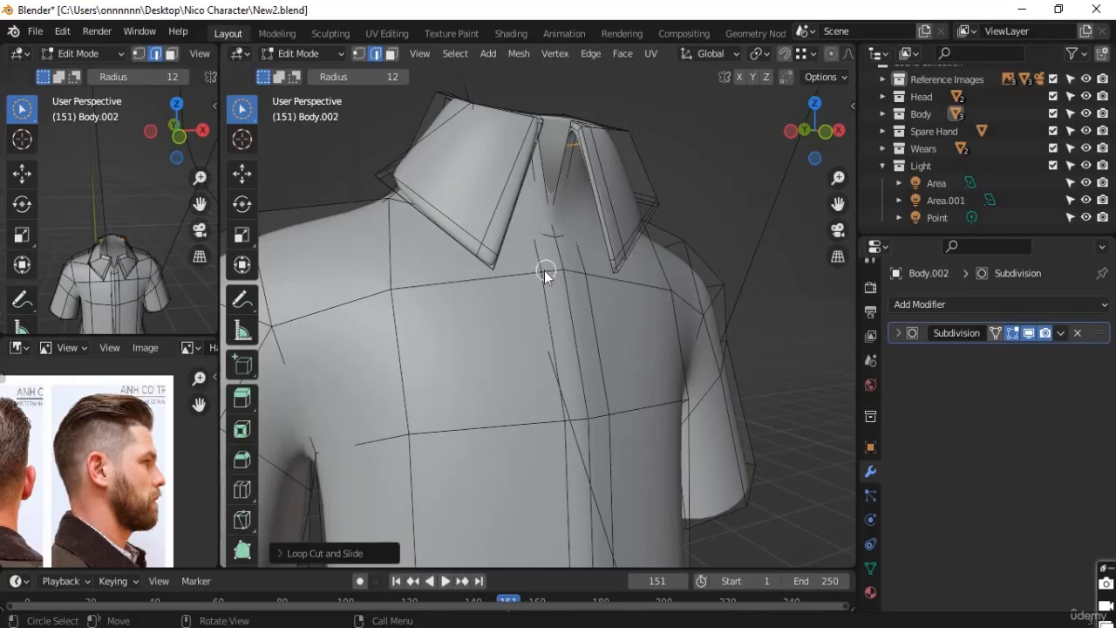
Turn off the shirt's viewport subdivision and edge-slide the vertical line beside the centre front, from chest to hem, outward from the centre
left_click(1029, 333)
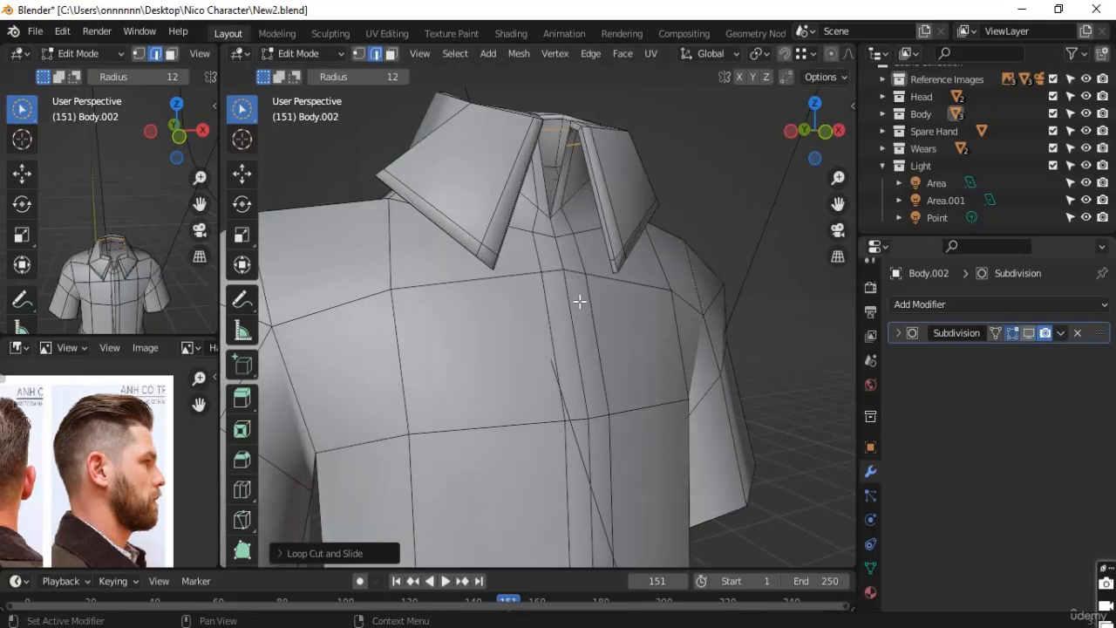
left_click(358, 54)
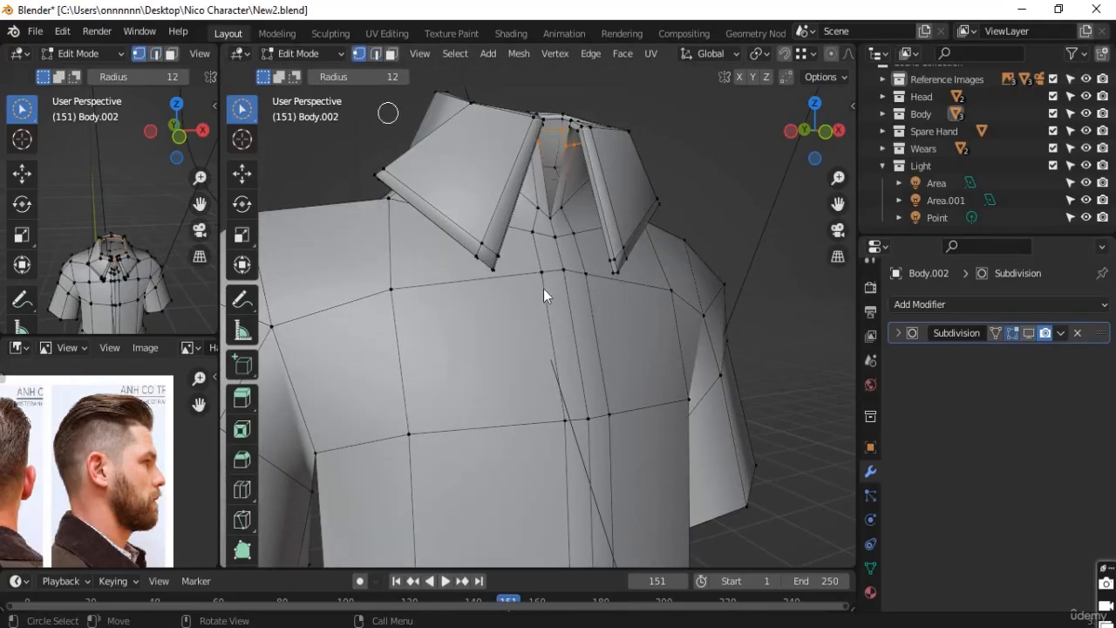
left_click(523, 284)
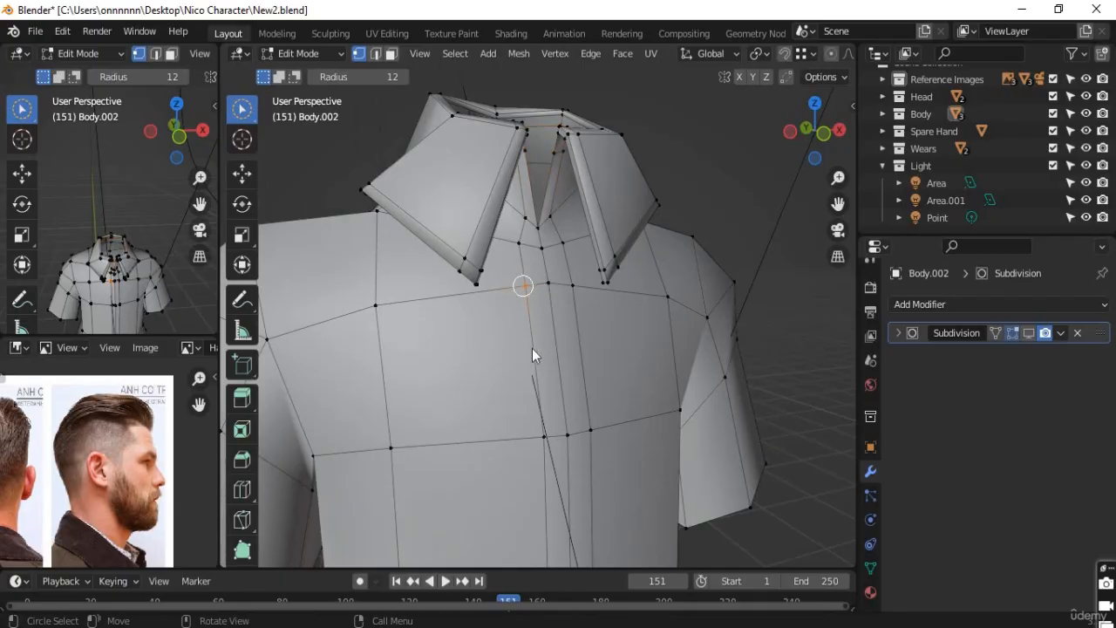
scroll(549, 317, "down", 5, "shift")
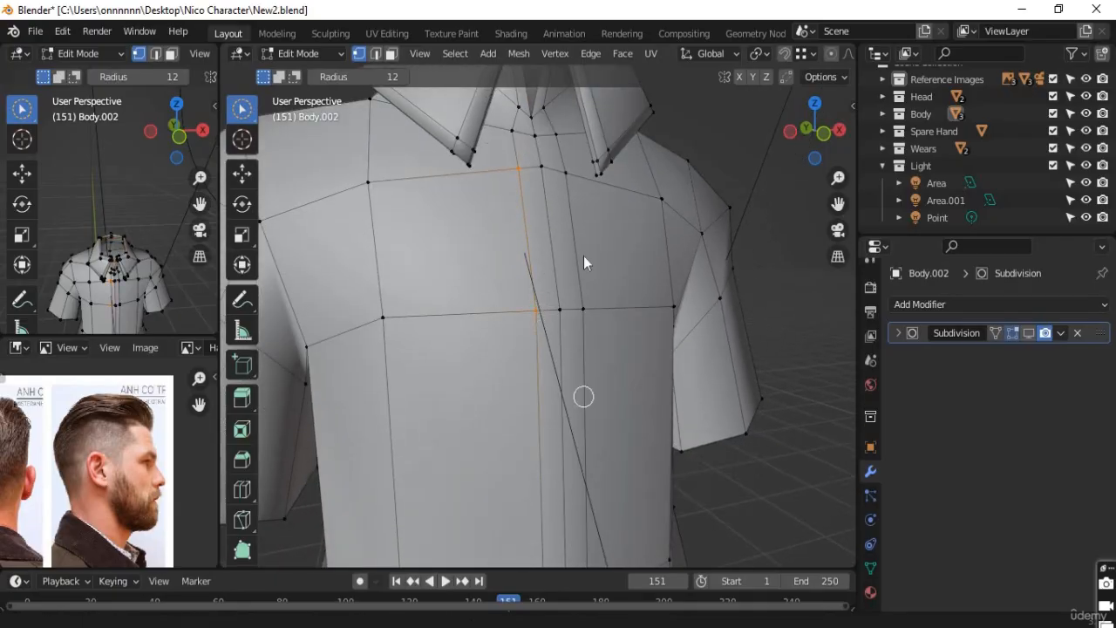
scroll(572, 318, "down", 8, "shift")
scroll(596, 253, "down", 4, "shift")
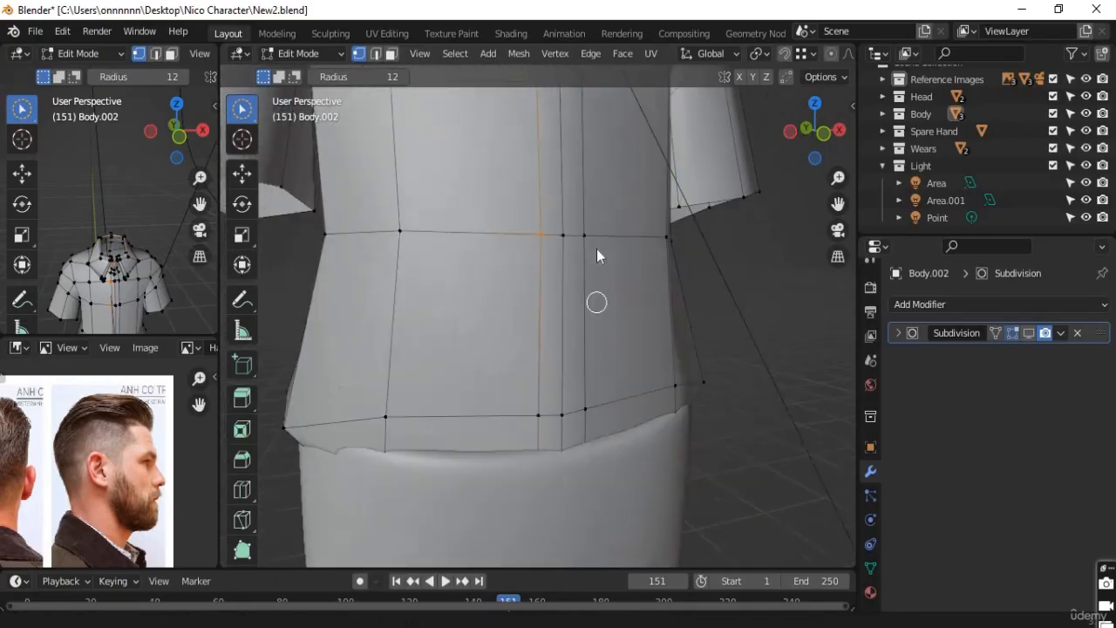
key("alt+z")
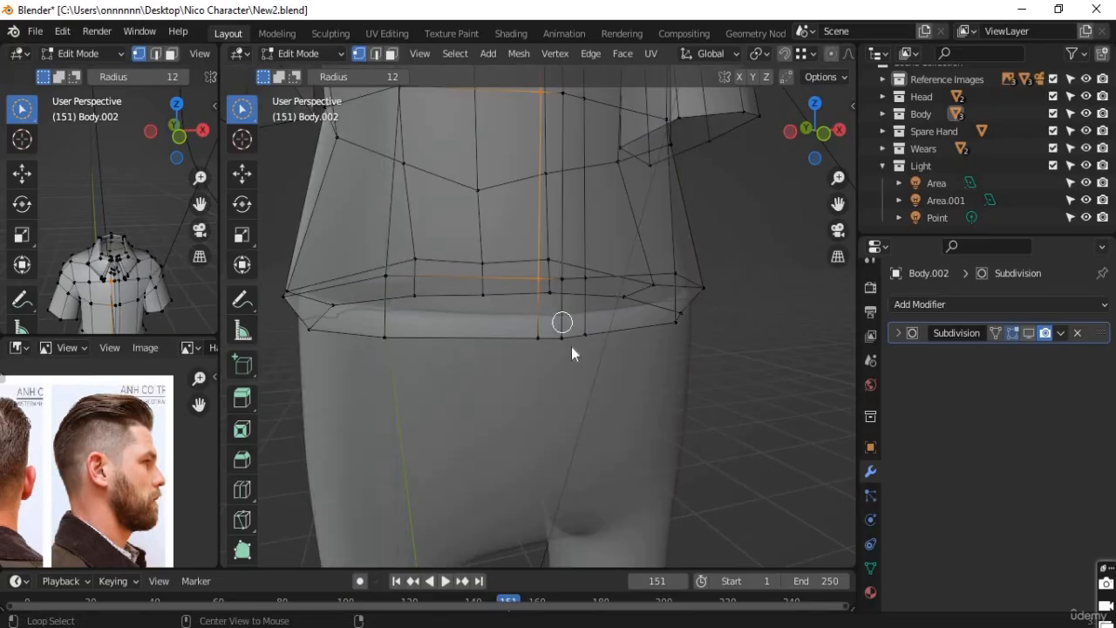
key("alt+z")
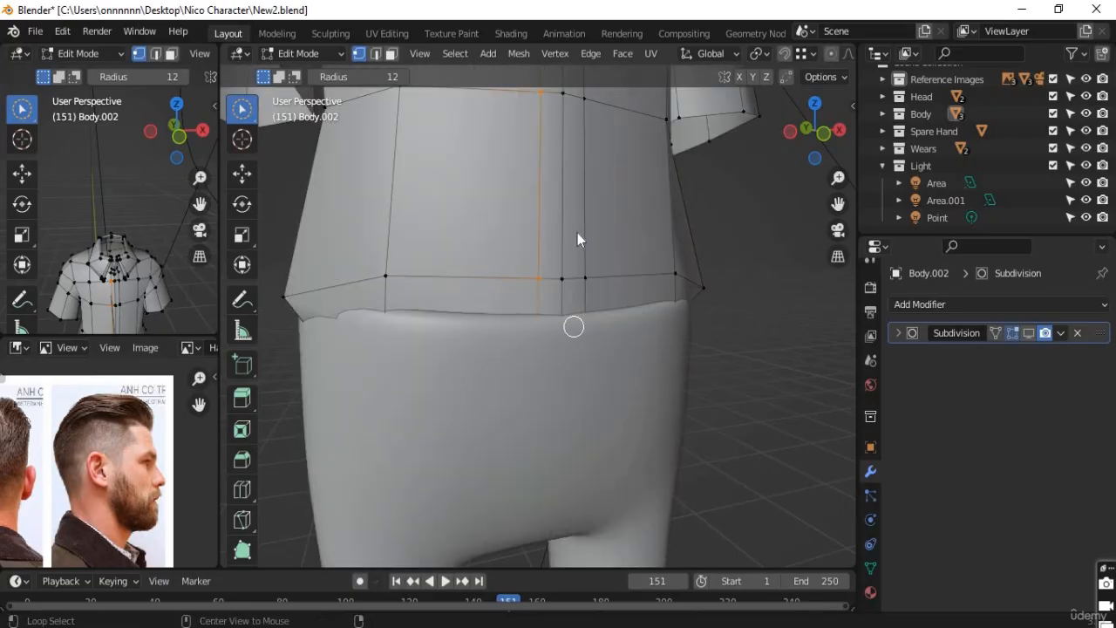
middle_click_drag(581, 180, 602, 440, "shift")
scroll(598, 353, "down", 5)
middle_click_drag(566, 299, 563, 332, "shift")
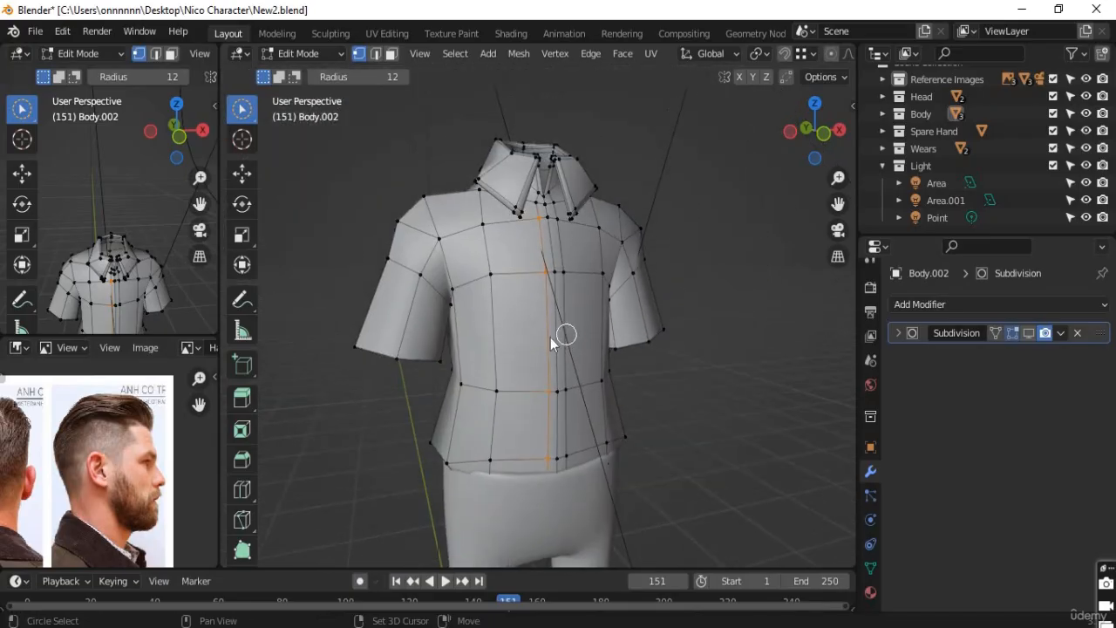
key("alt+z")
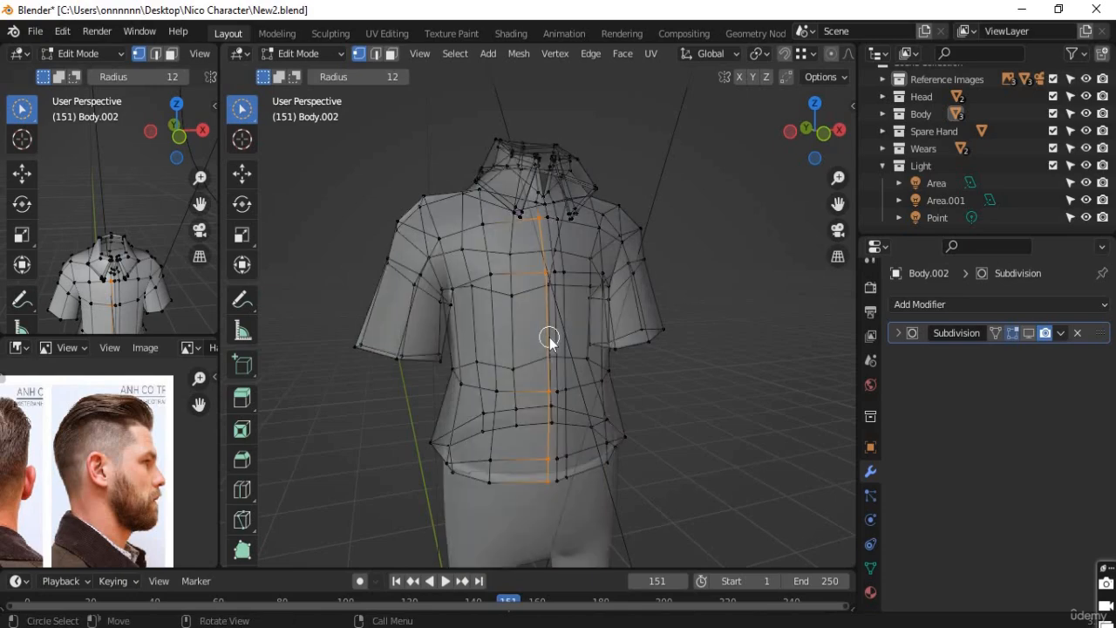
key("alt+z")
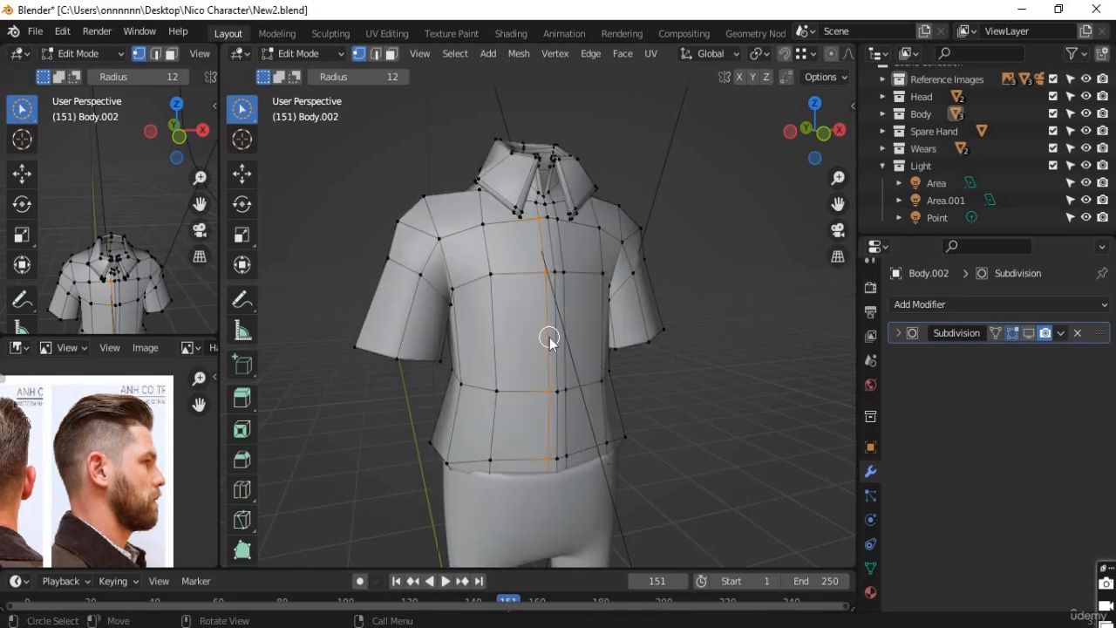
key("g")
key("g")
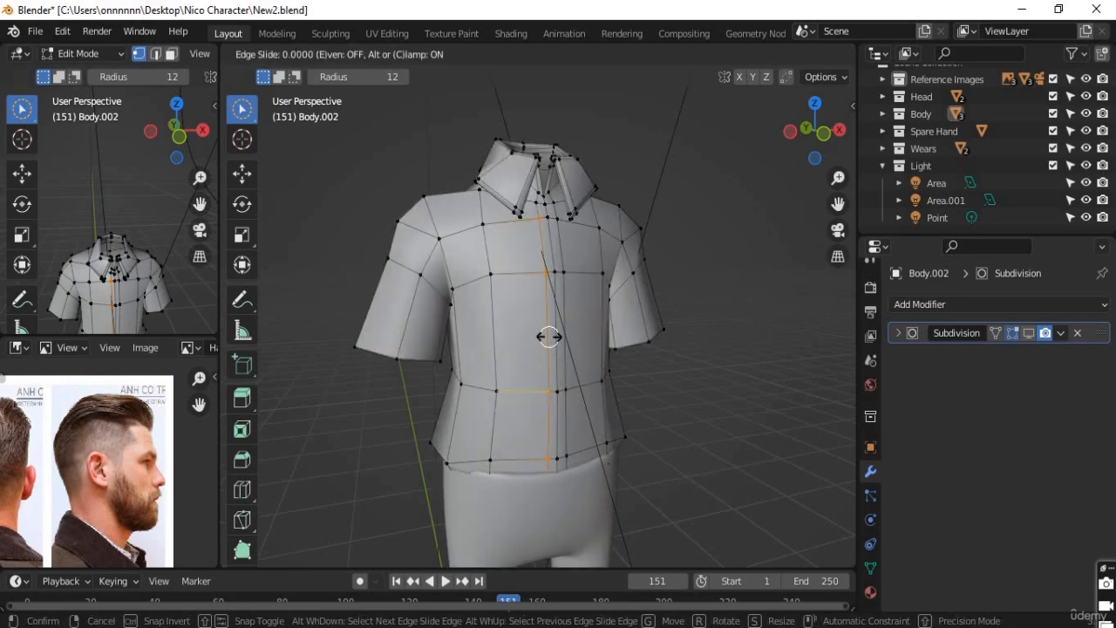
left_click(539, 337)
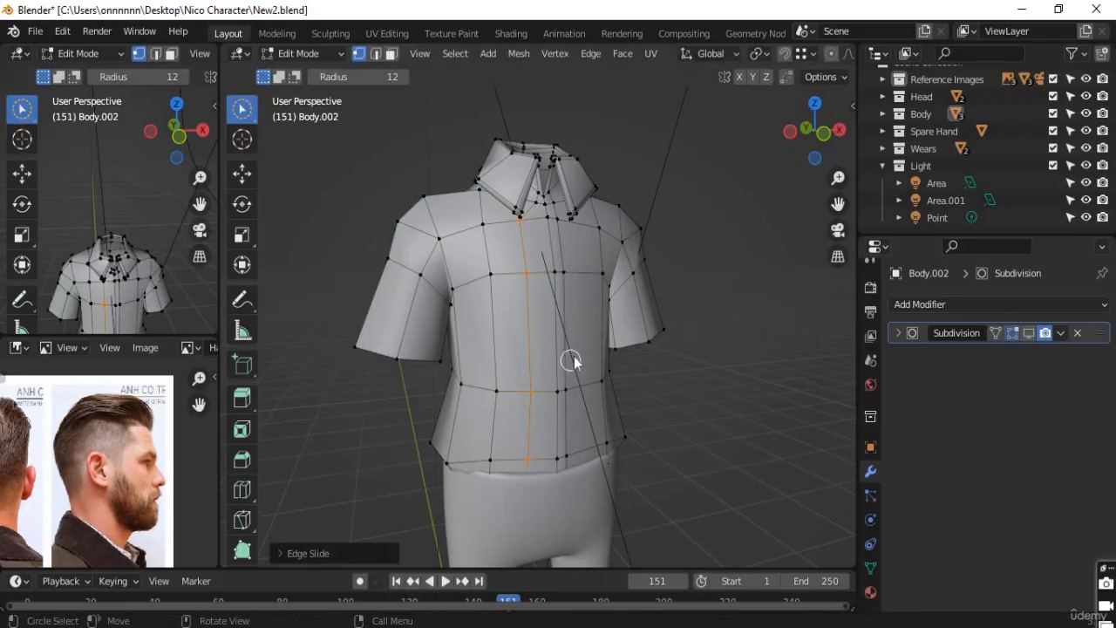
Select the vertical line on the other side of the centre front down to the hem and edge-slide it outward
scroll(549, 393, "up", 3)
left_click(544, 175)
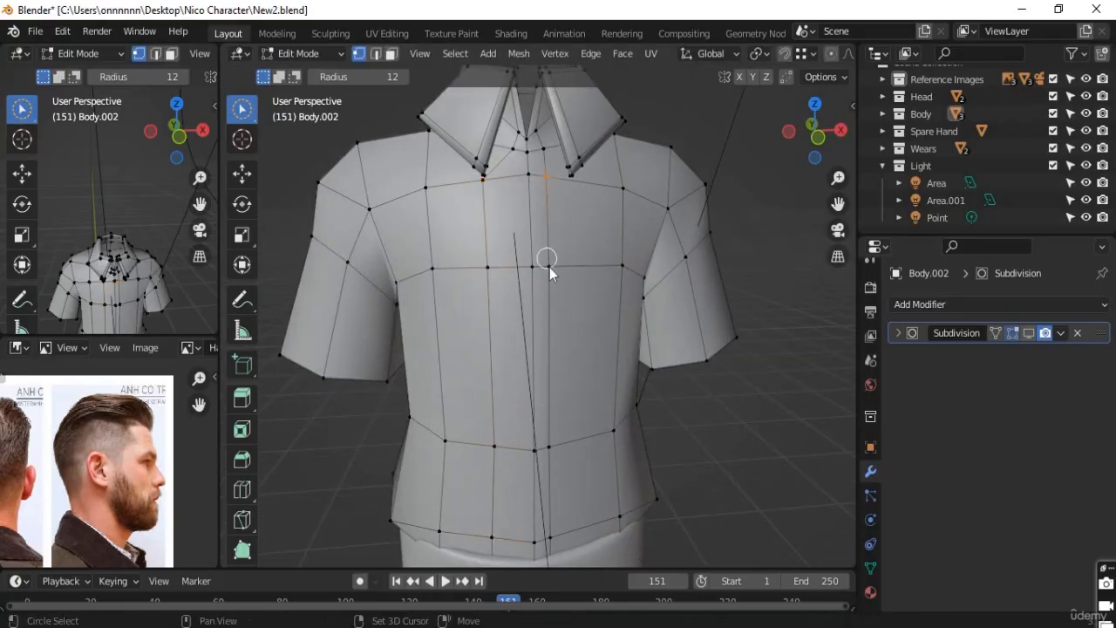
left_click(550, 538, "ctrl")
left_click(552, 538, "shift")
middle_click_drag(591, 536, 588, 419, "shift")
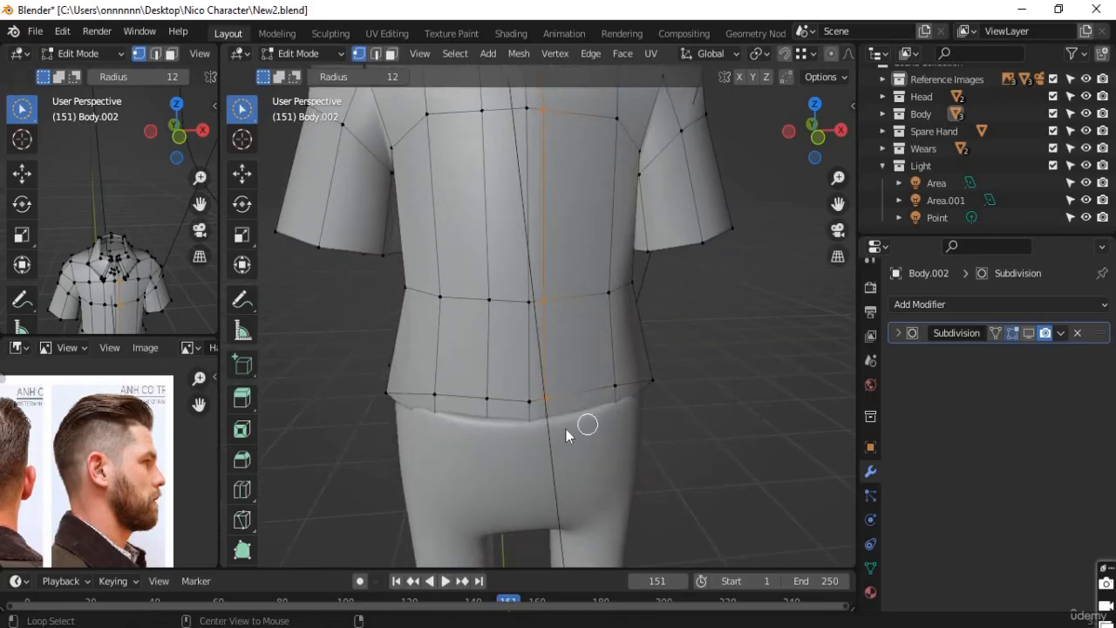
key("alt+z")
left_click(551, 427, "shift")
key("alt+z")
middle_click_drag(577, 347, 577, 434, "shift")
scroll(581, 412, "down", 2)
key("g")
key("g")
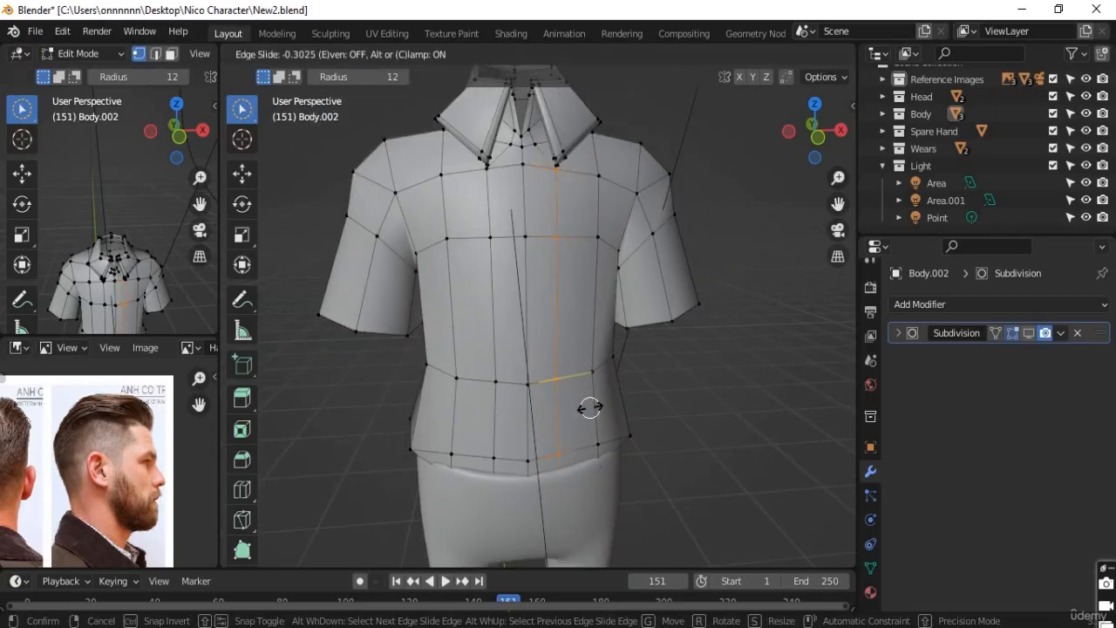
left_click(593, 410)
Select both vertical lines flanking the centre front and move them about 0.009 m, mainly forward from the body
mouse_move(518, 443)
middle_mouse_down()
mouse_move(462, 415)
mouse_move(446, 377)
mouse_move(539, 286)
mouse_move(568, 282)
mouse_move(503, 256)
mouse_move(531, 355)
mouse_move(499, 437)
middle_mouse_up()
key("alt+z")
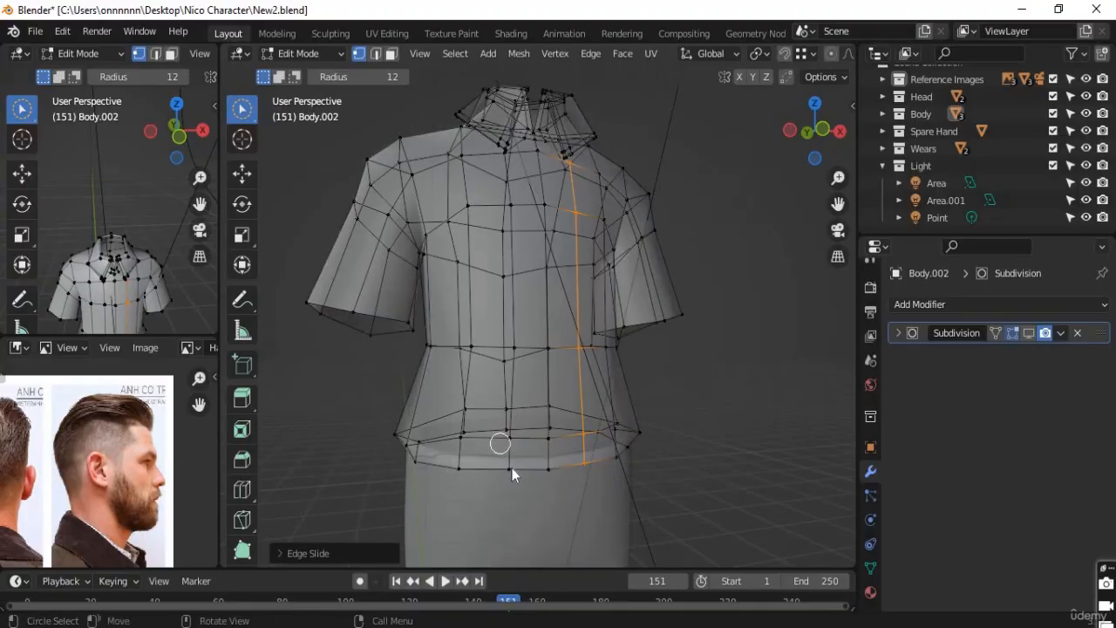
left_click(512, 469, "shift")
key("alt+z")
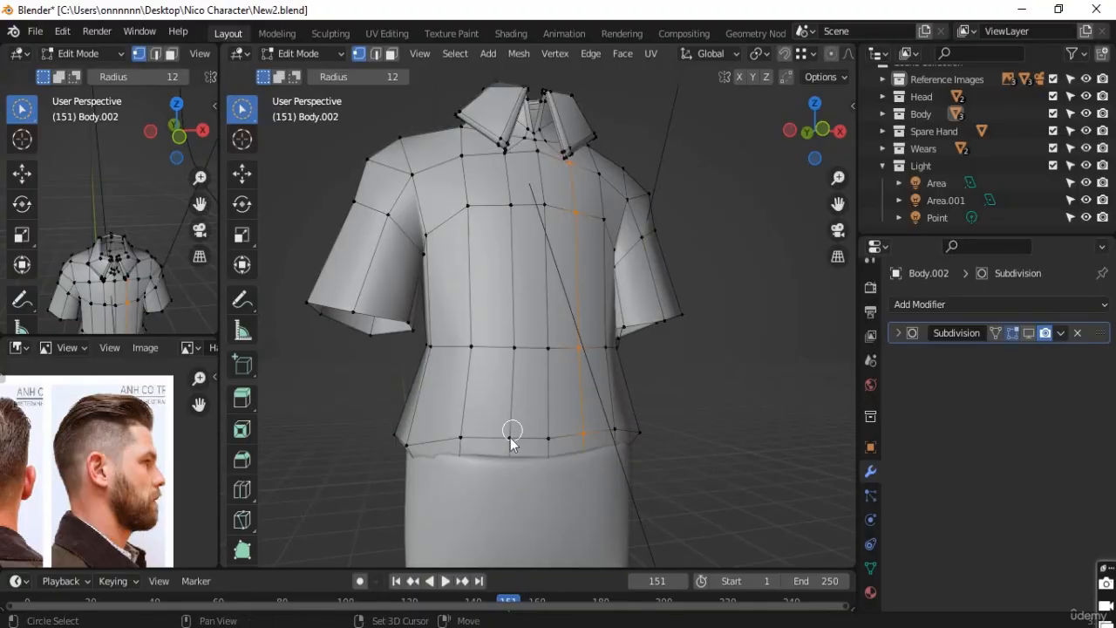
left_click(511, 436)
left_click(513, 203, "shift")
left_click(508, 152, "shift")
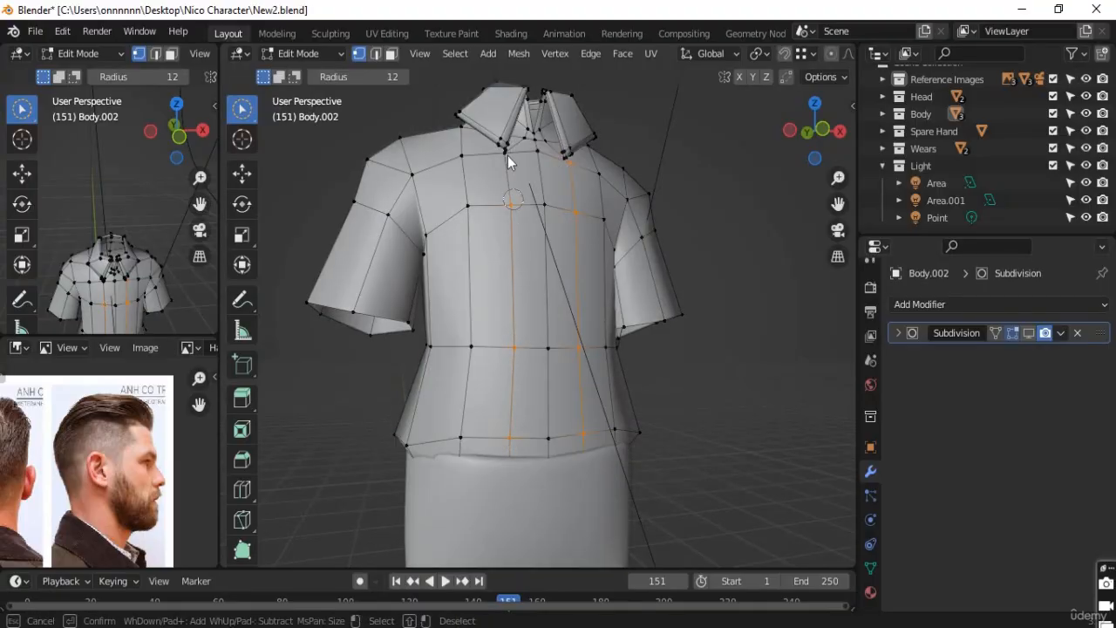
scroll(517, 186, "up", 2)
middle_click_drag(524, 190, 527, 399, "shift")
key("ctrl+z")
middle_click_drag(468, 359, 480, 320)
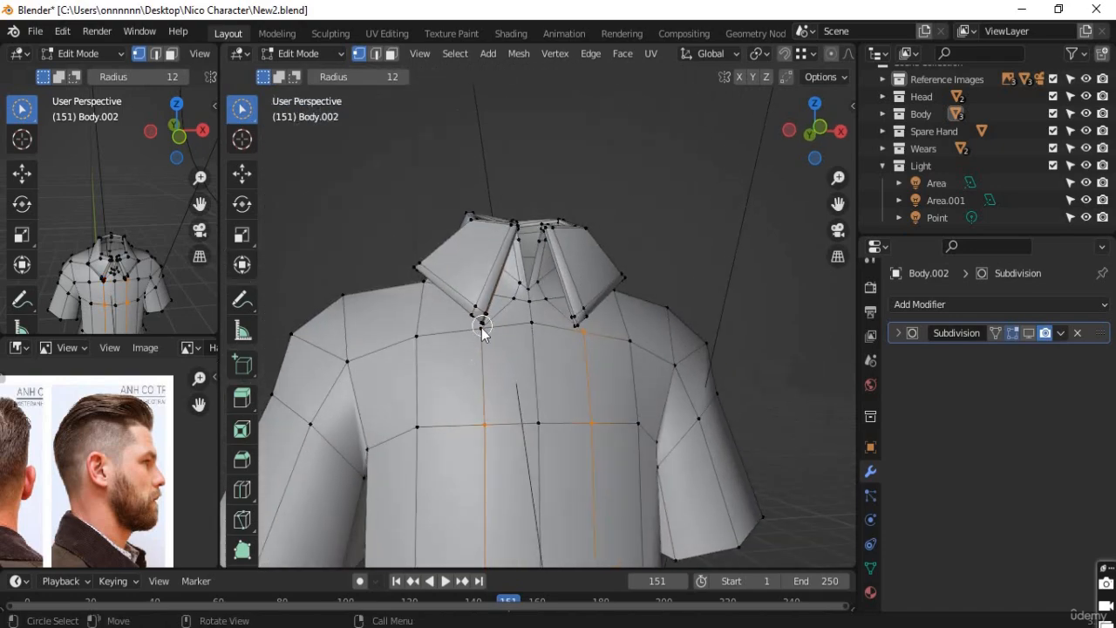
scroll(490, 354, "up", 2)
scroll(490, 355, "up", 3)
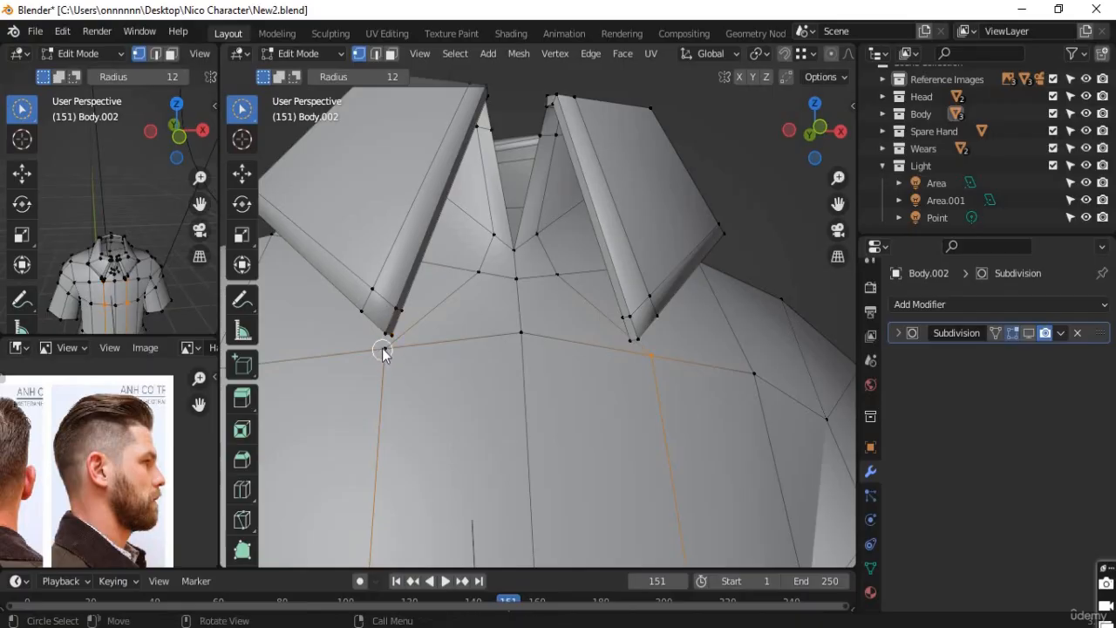
scroll(587, 419, "down", 6)
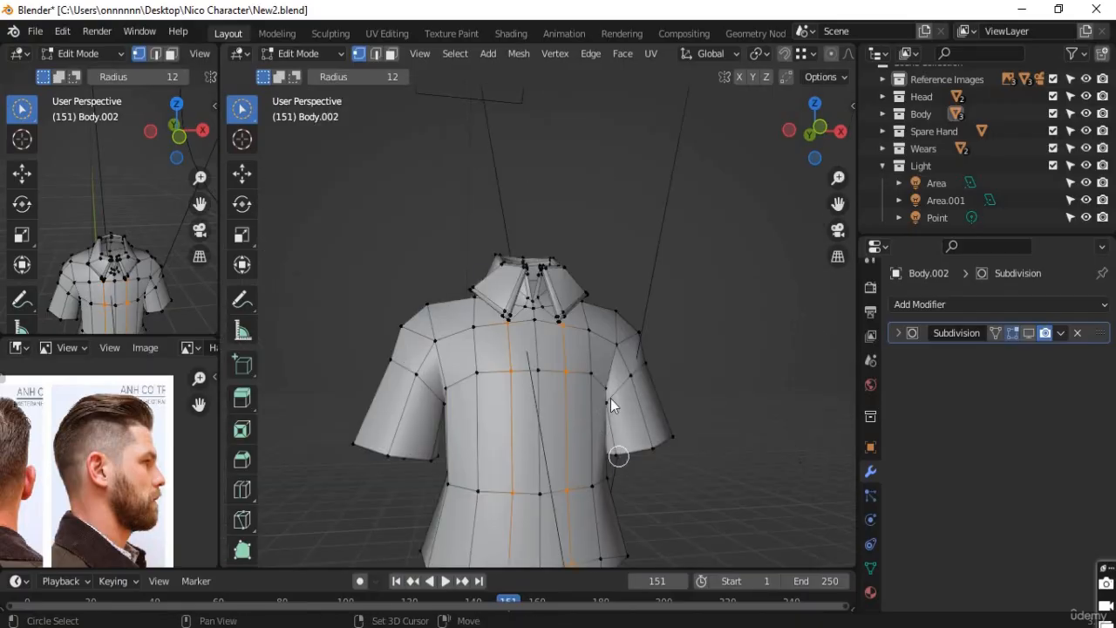
middle_click_drag(610, 399, 558, 381)
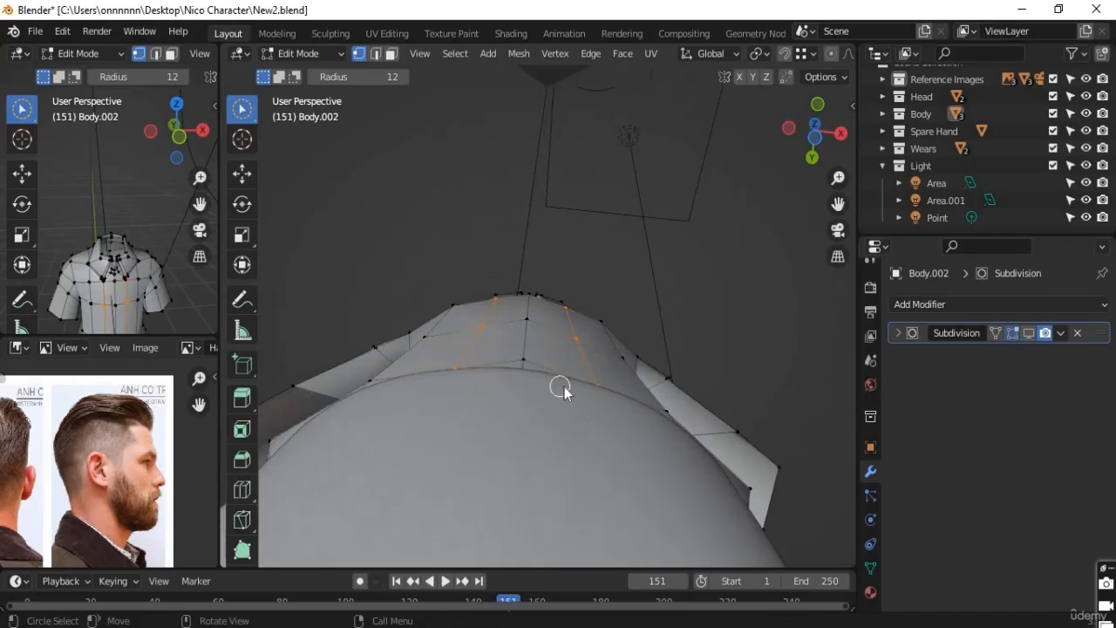
key("g")
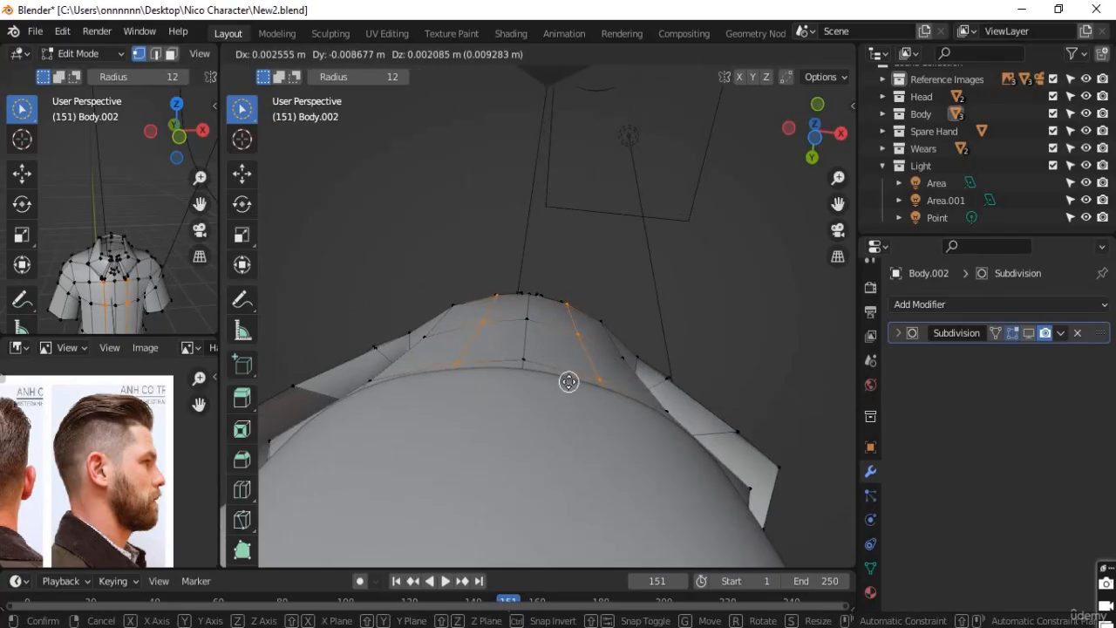
left_click(569, 382)
Vertex-slide the upper pair of neckline vertices between the collar flaps outward, away from the centre opening
middle_click_drag(590, 481, 572, 530)
scroll(525, 234, "up", 4)
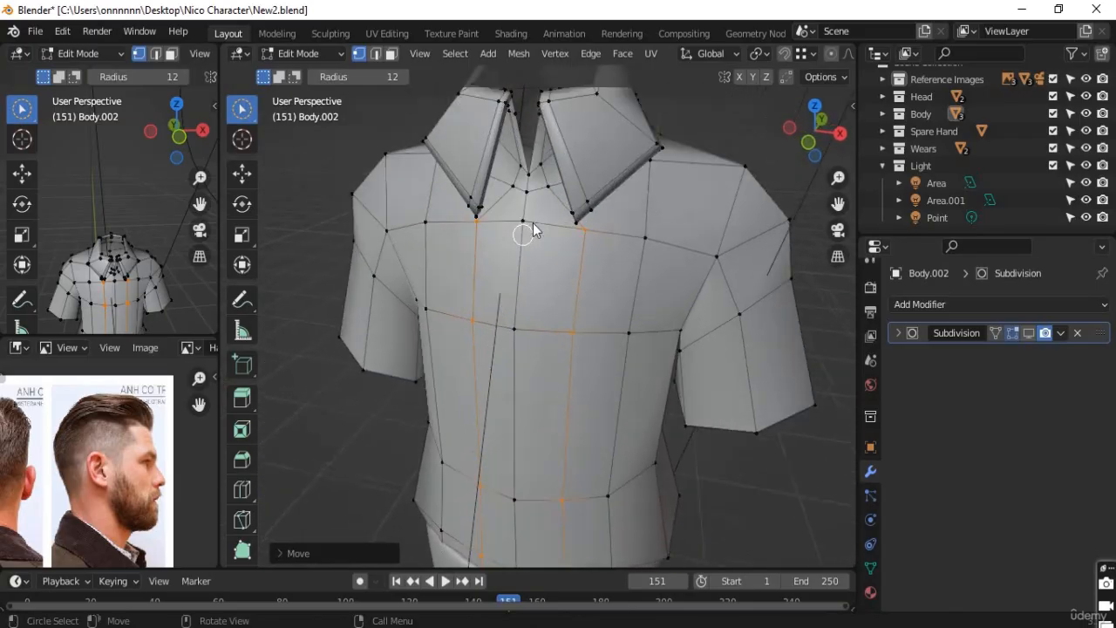
middle_click_drag(535, 274, 559, 419, "shift")
scroll(549, 382, "up", 4)
middle_click_drag(552, 353, 559, 371)
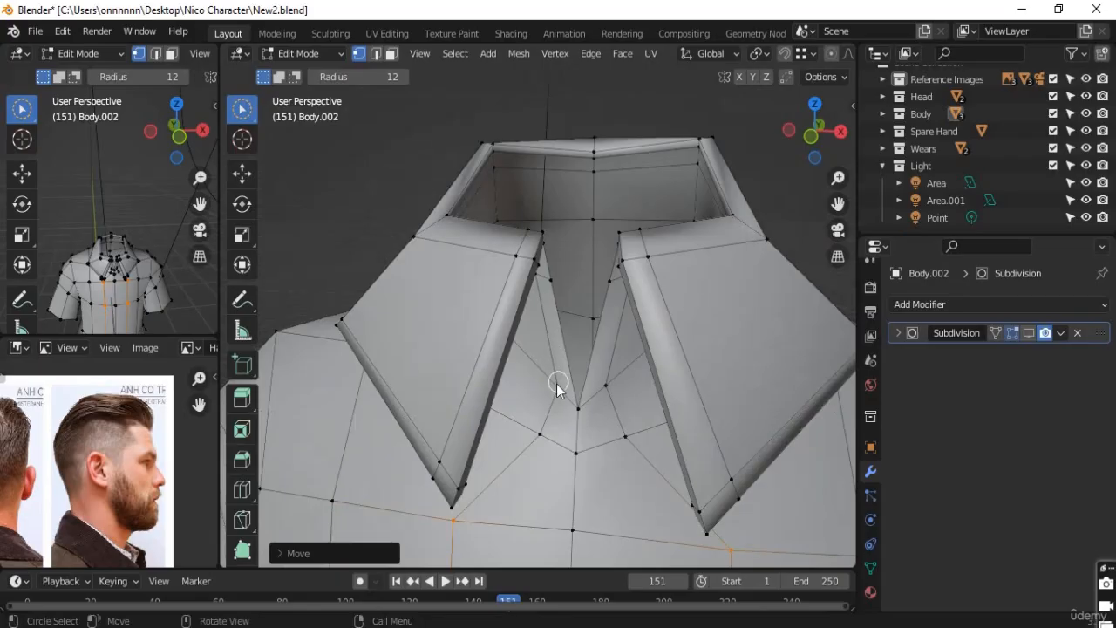
left_click(556, 385)
key("g")
key("g")
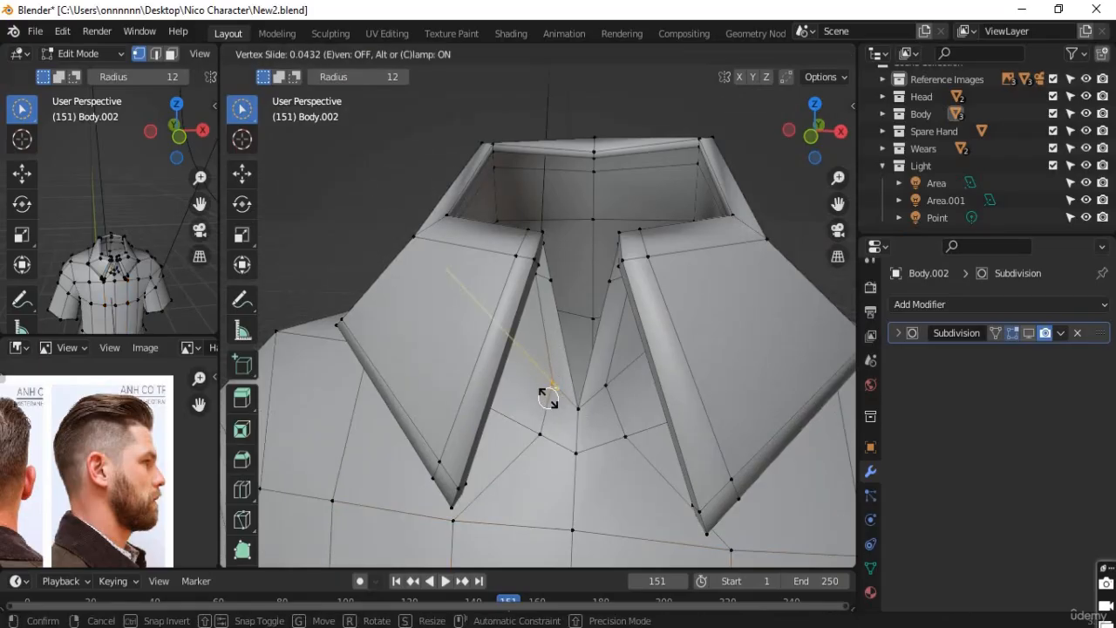
left_click(548, 391)
key("g")
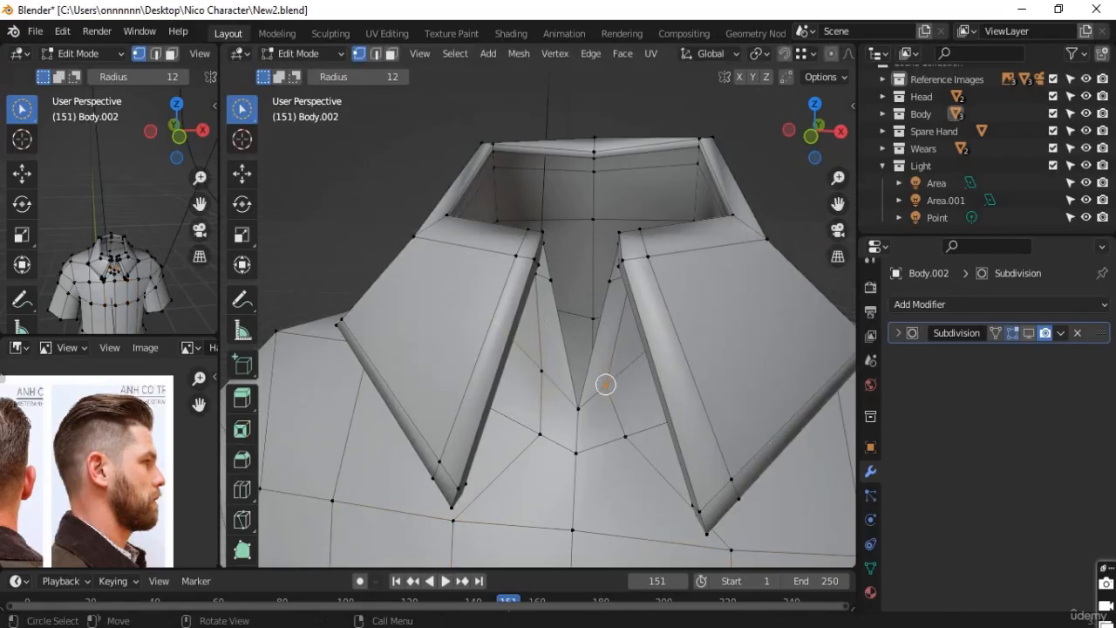
key("g")
left_click(620, 384)
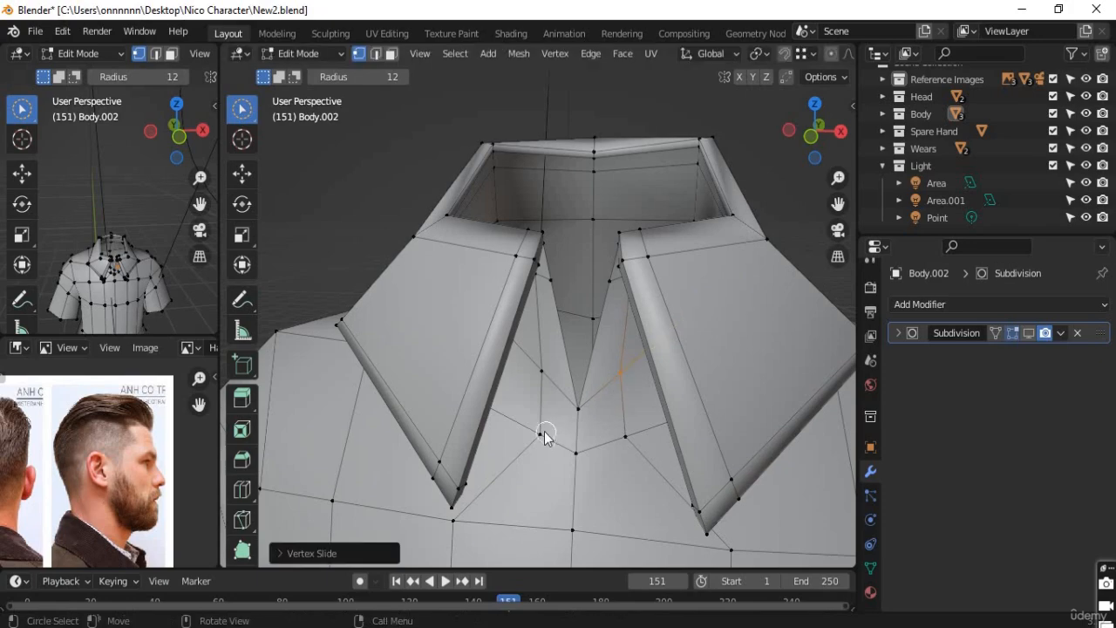
Vertex-slide the lower pair of neckline vertices outward toward the collar flaps
left_click(541, 433)
key("g")
key("g")
left_click(521, 427)
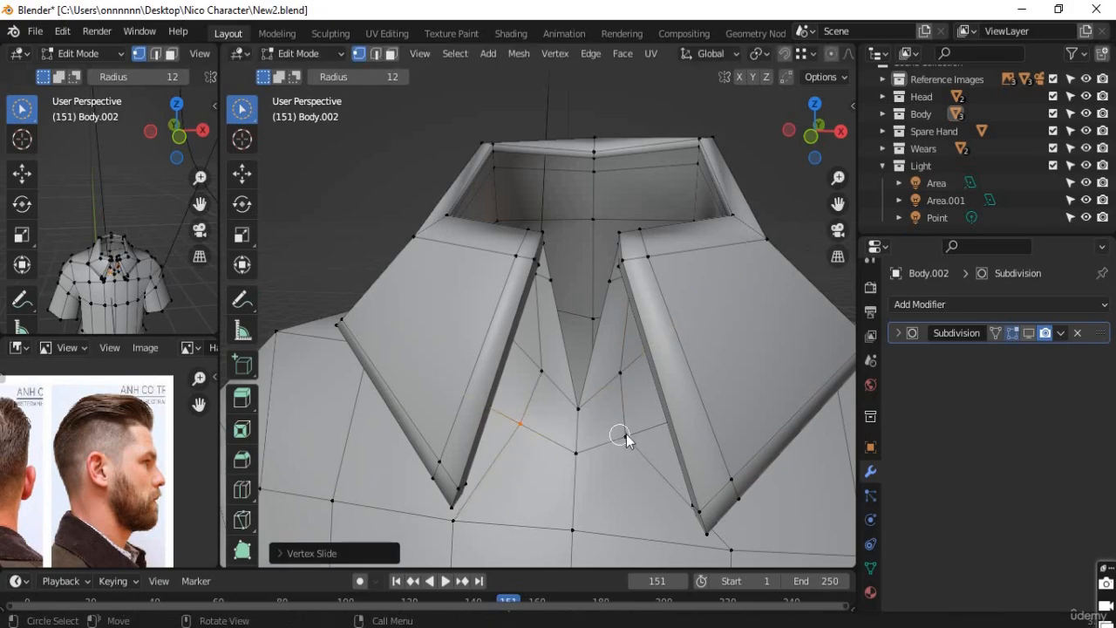
left_click(625, 433)
right_click(626, 433)
key("g")
key("g")
left_click(636, 441)
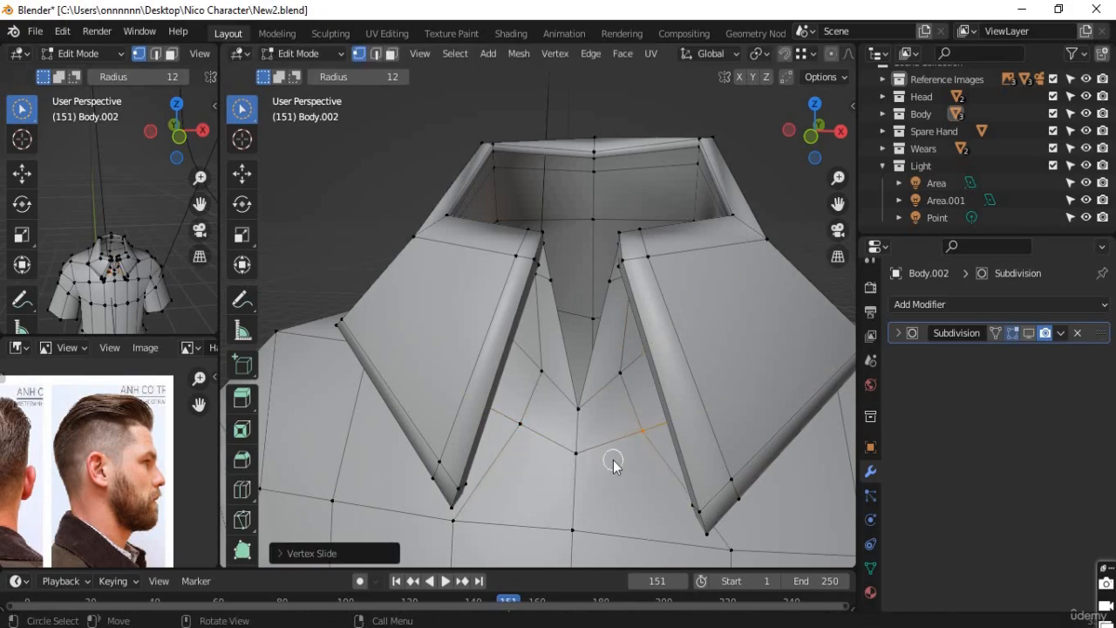
Turn the viewport subdivision back on and check the smoothed collar and shirt front in Object Mode
key("Tab")
scroll(620, 418, "down", 5)
key("Tab")
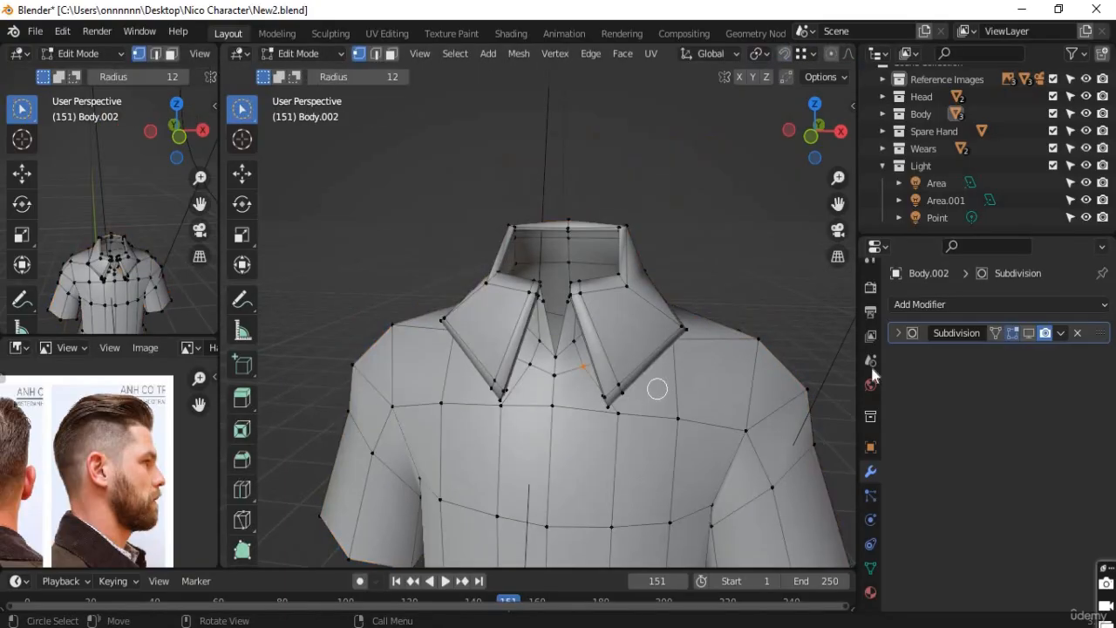
left_click(1028, 335)
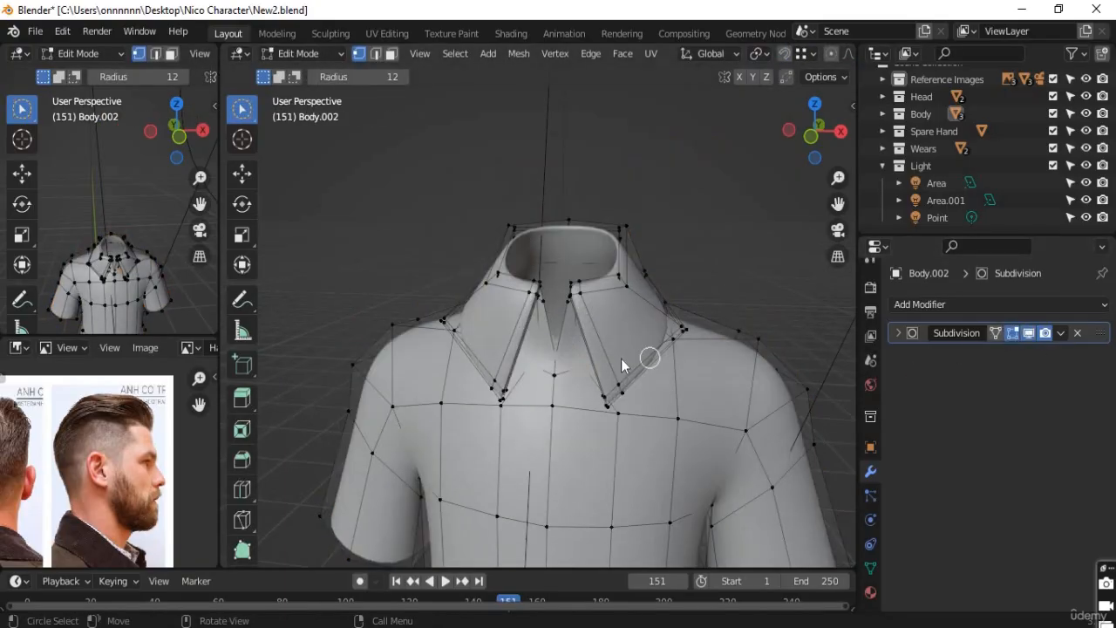
key("Tab")
middle_click_drag(622, 442, 698, 392)
scroll(698, 392, "down", 2)
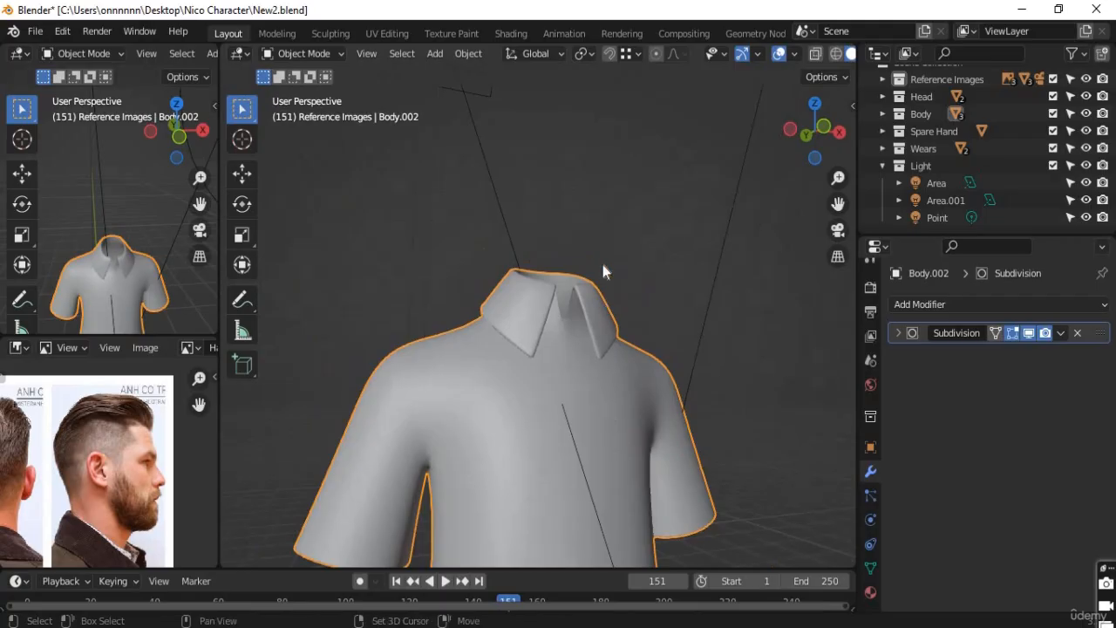
In Edit Mode, turn off the viewport subdivision and switch to edge selection for the shirt's sleeve opening
middle_click_drag(613, 407, 561, 393)
key("Tab")
middle_click_drag(465, 406, 490, 326, "shift")
scroll(530, 381, "up", 3)
scroll(479, 382, "up", 1)
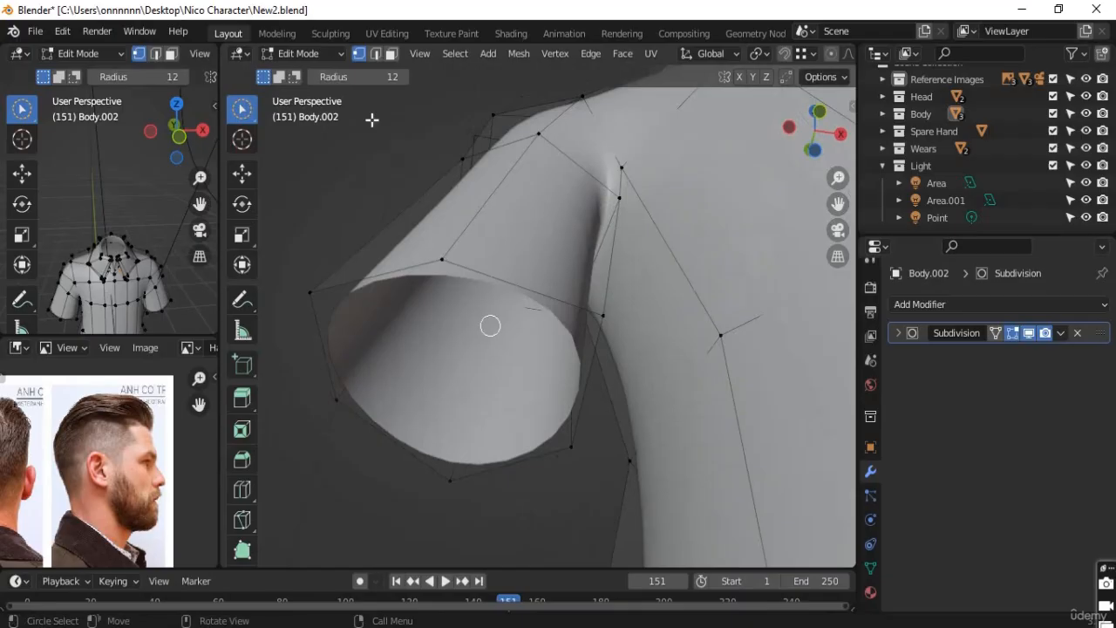
left_click(1030, 333)
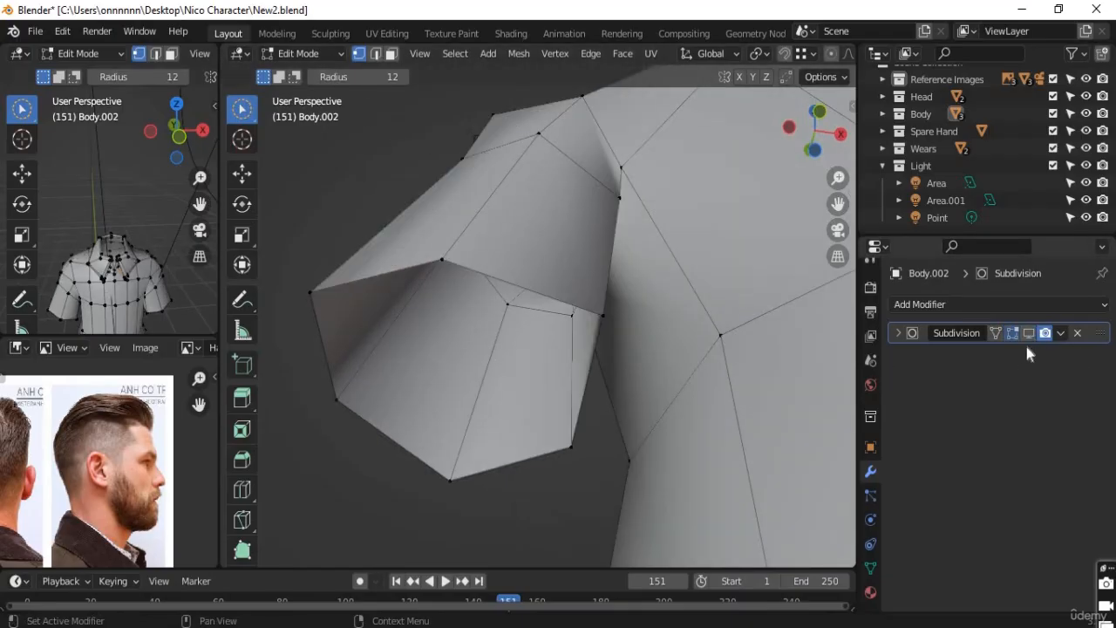
key("c")
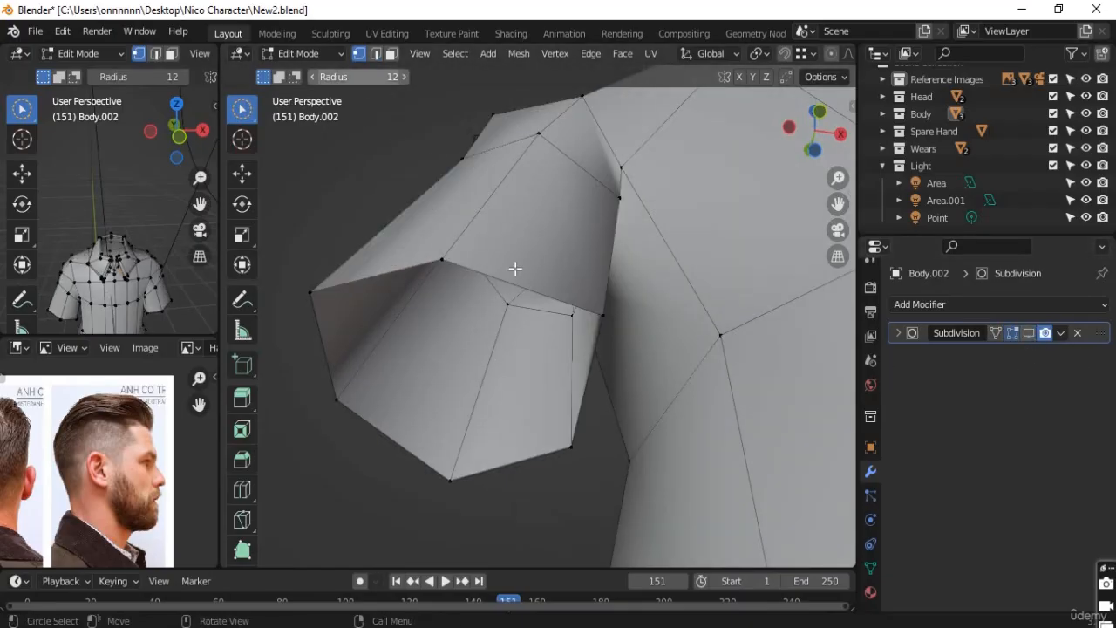
left_click(376, 53)
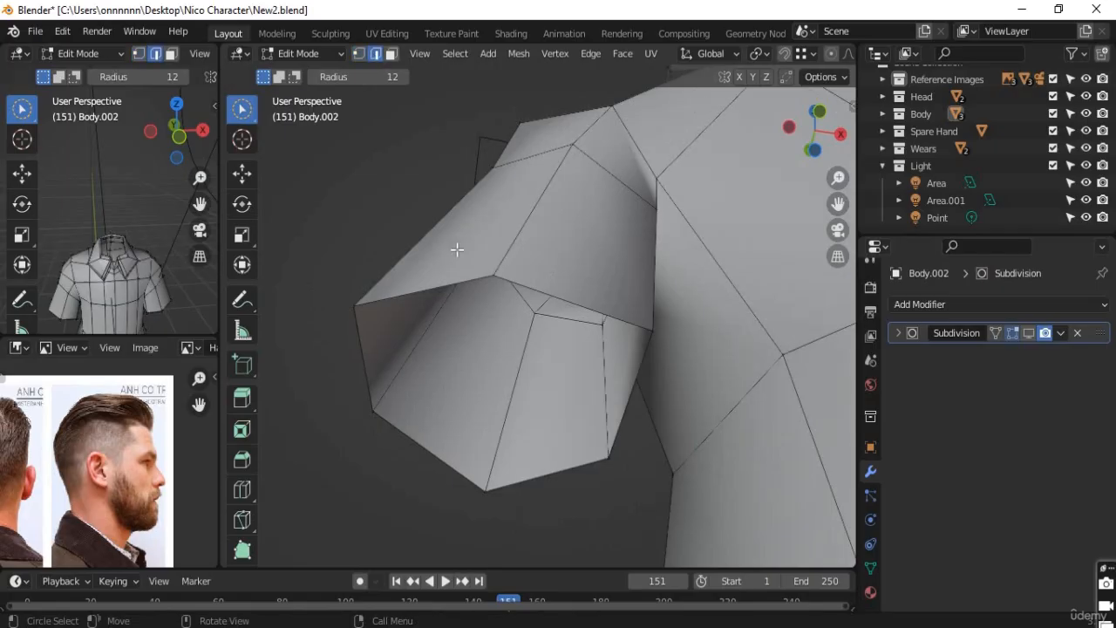
Pick one edge of the sleeve opening and check the whole shirt with the viewport subdivision turned on
middle_click_drag(478, 242, 463, 232)
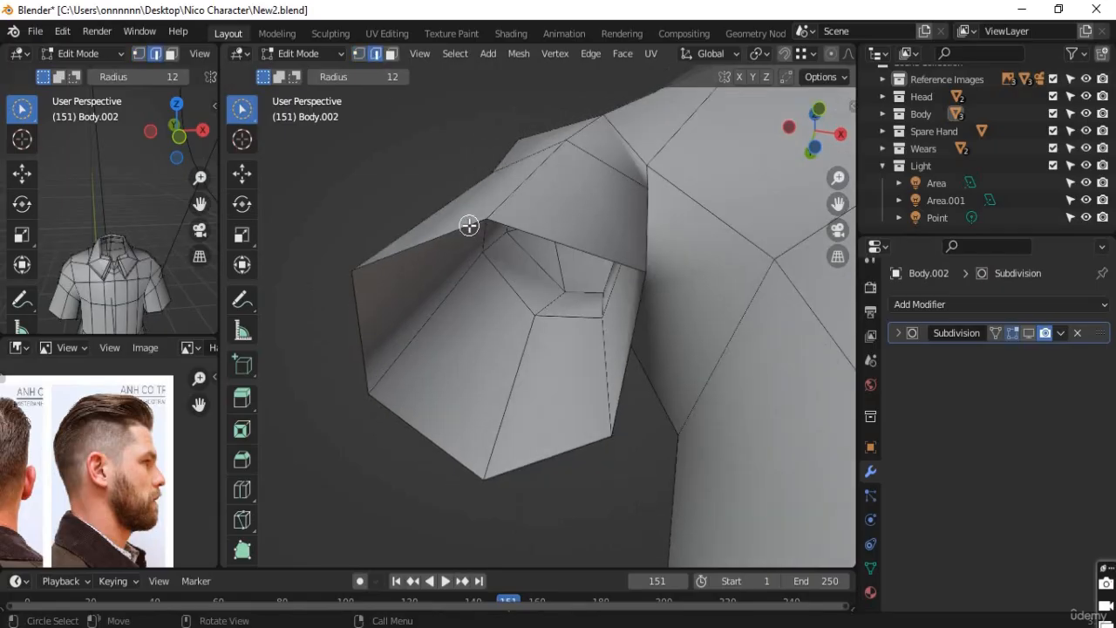
left_click(469, 227)
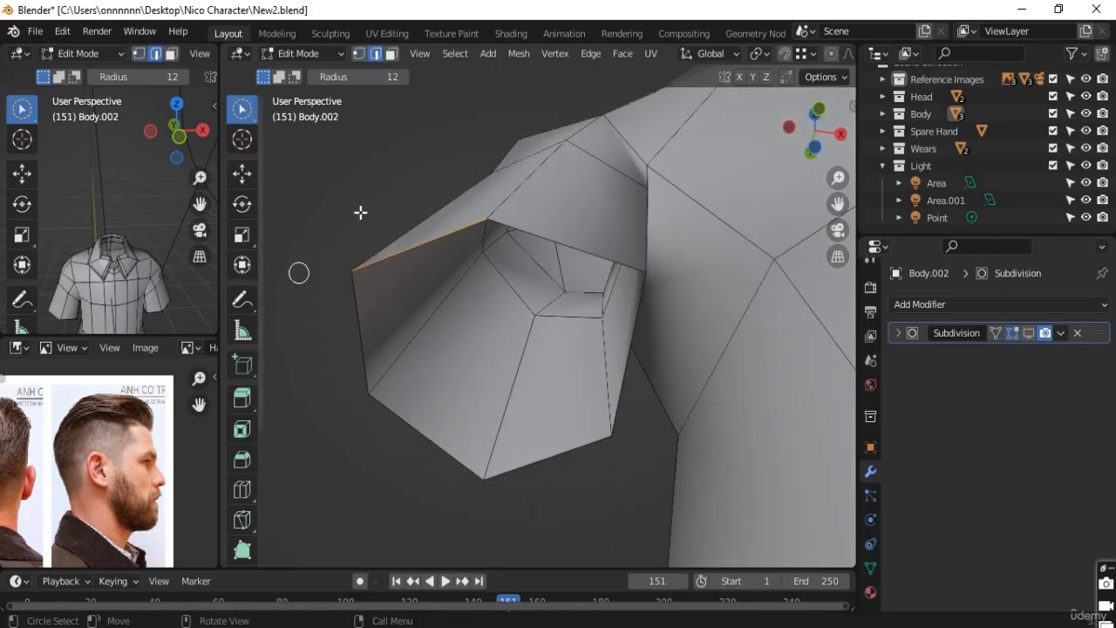
middle_click_drag(411, 227, 485, 414)
scroll(523, 376, "down", 4)
middle_click_drag(528, 374, 587, 360)
left_click(1030, 333)
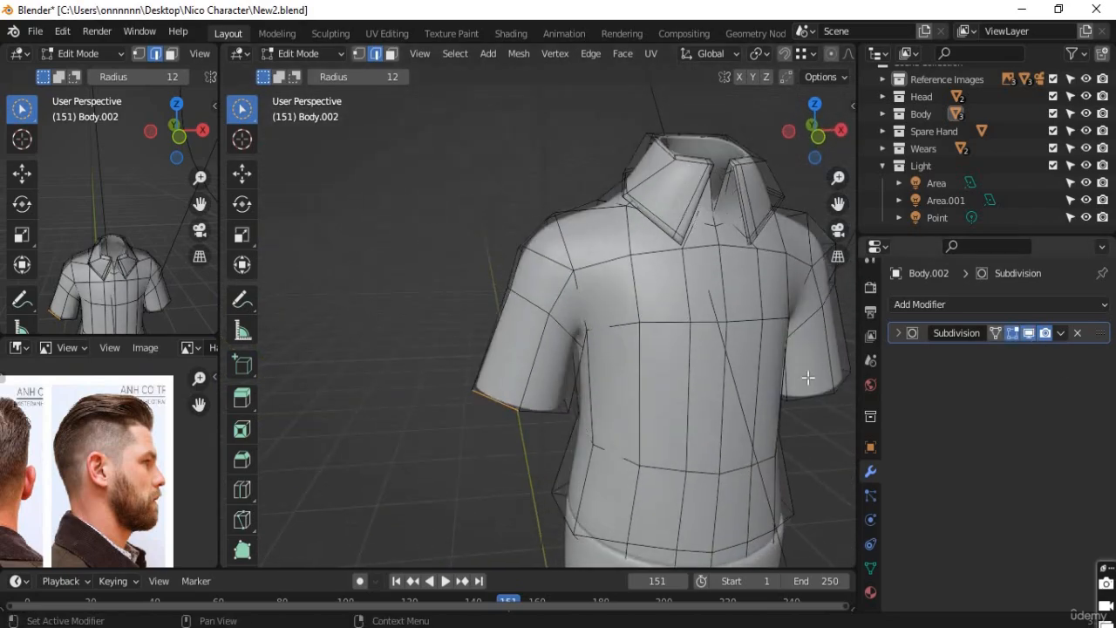
middle_click_drag(668, 353, 650, 441)
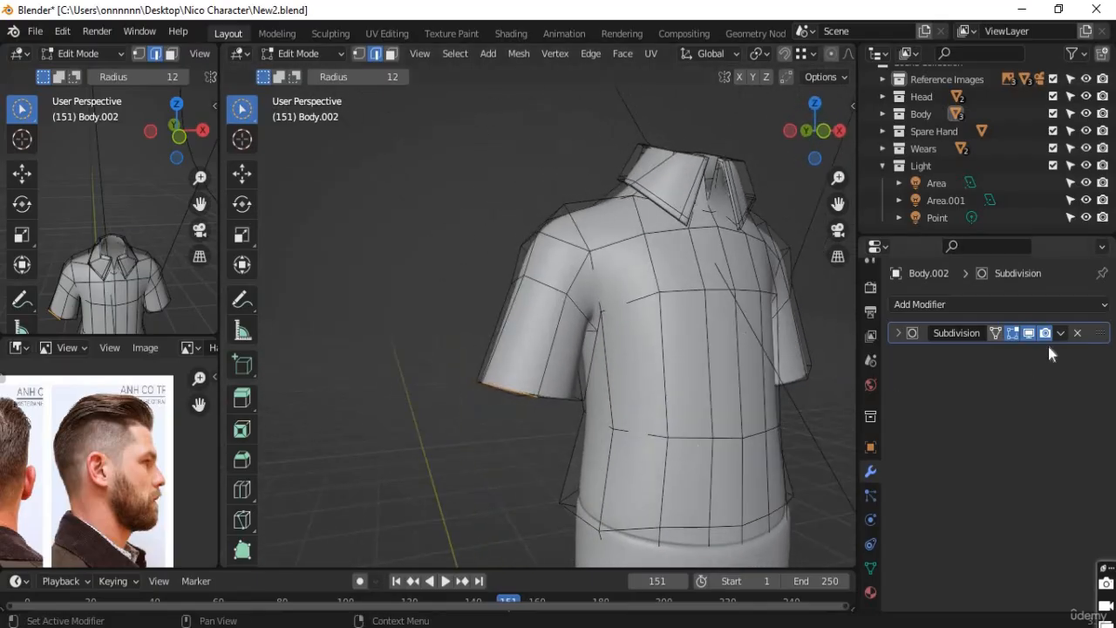
Turn off the viewport subdivision and select the complete edge loop around the sleeve opening
left_click(1031, 335)
scroll(715, 352, "up", 5)
middle_click_drag(576, 424, 570, 292)
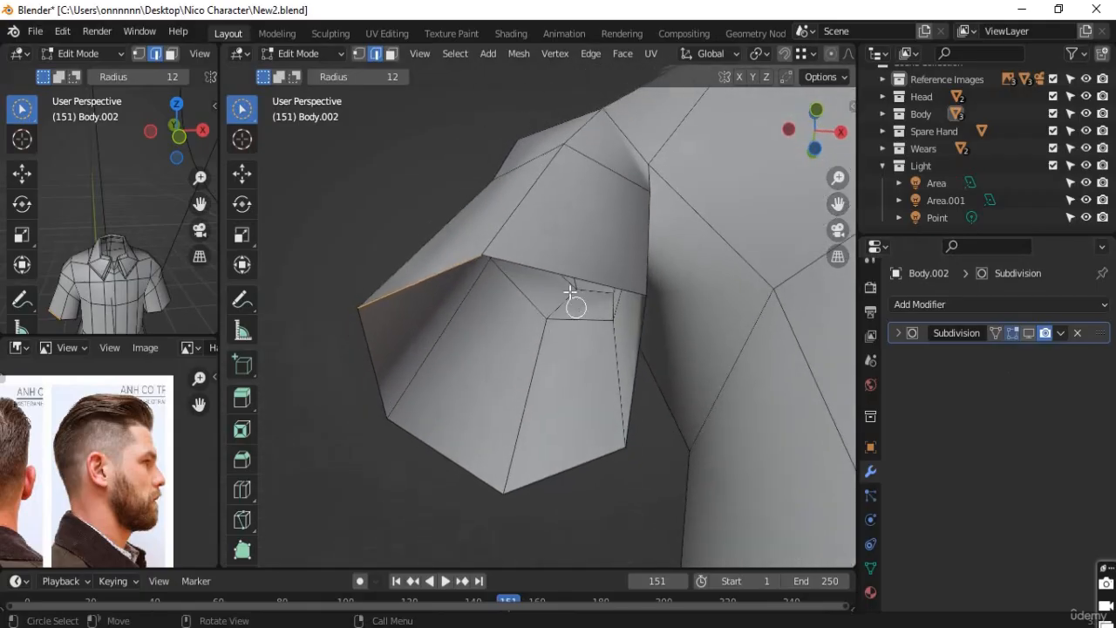
left_click(522, 274, "shift")
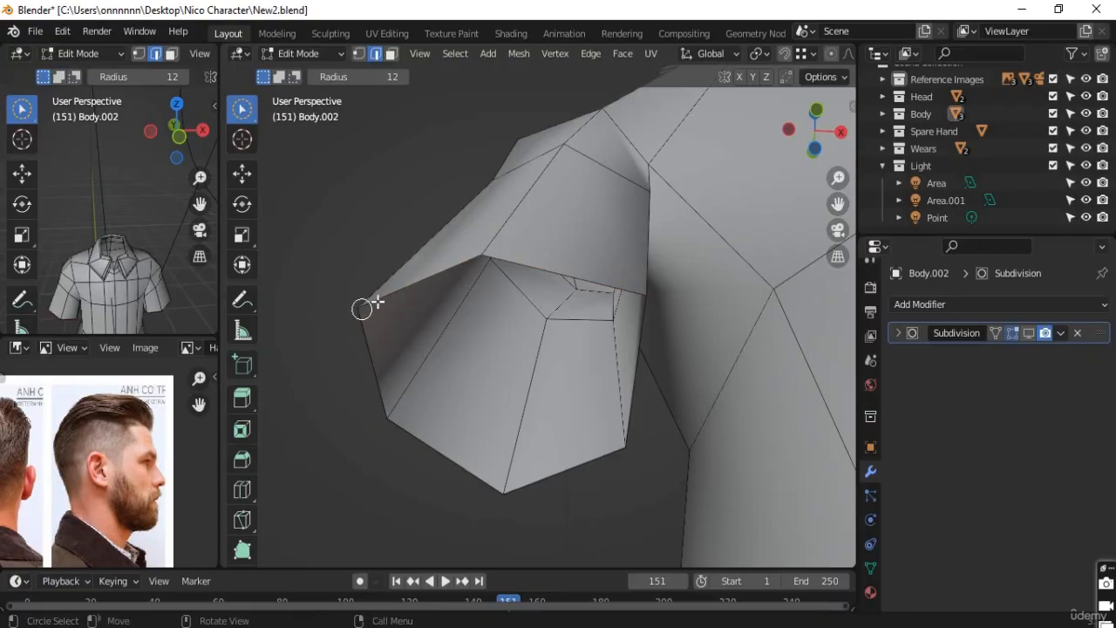
left_click(483, 255, "alt")
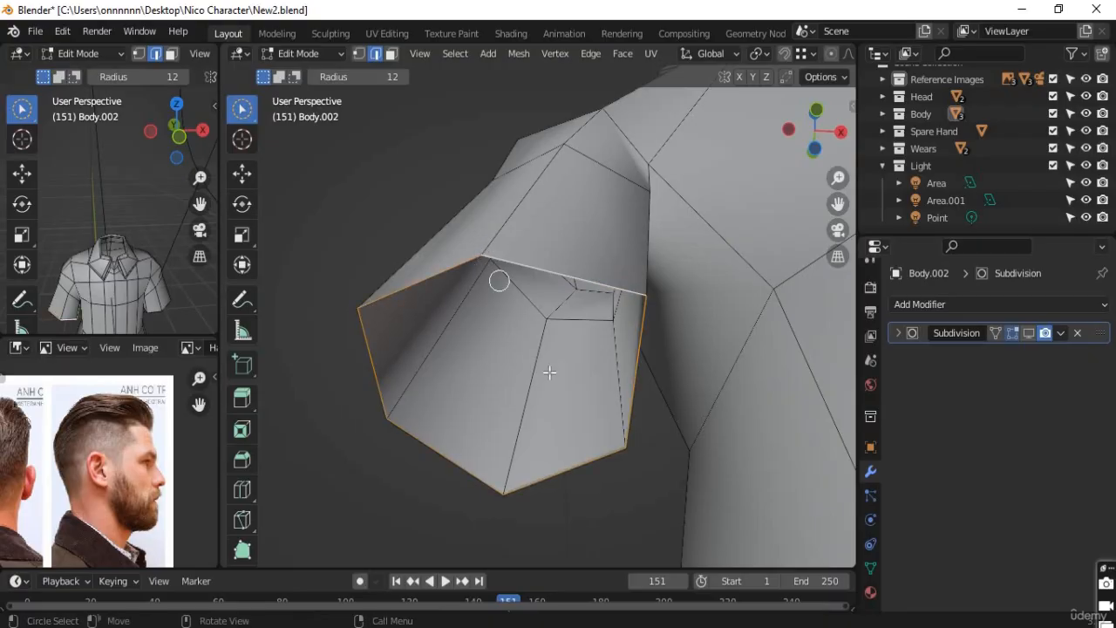
middle_click_drag(545, 366, 599, 447)
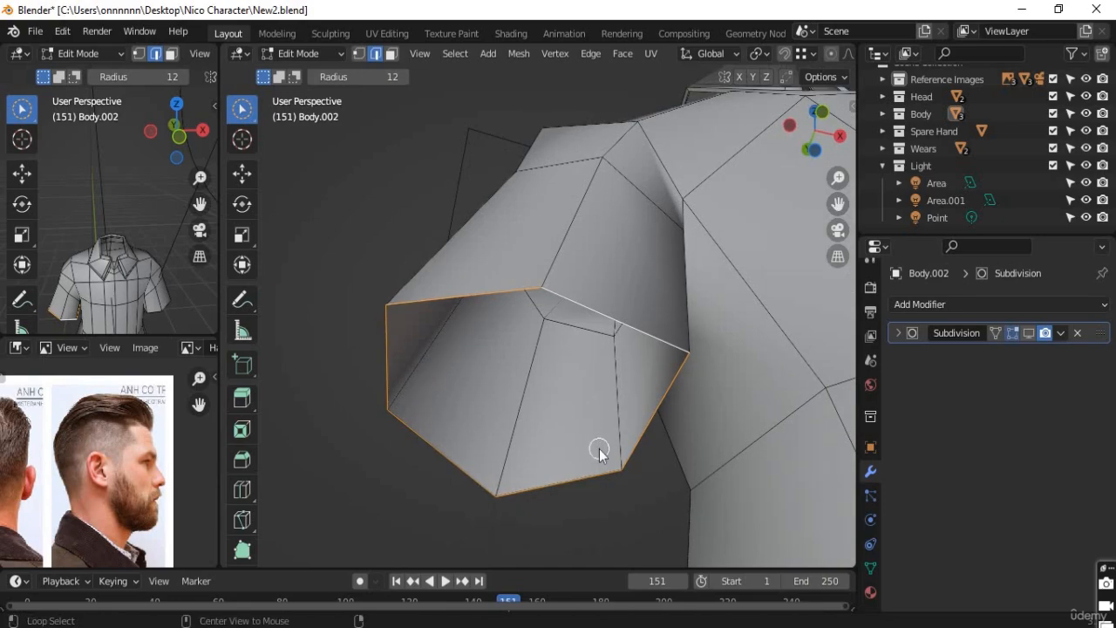
Extrude the sleeve-opening loop in place and scale it inward to about 0.92 to form a rim
key("alt+e")
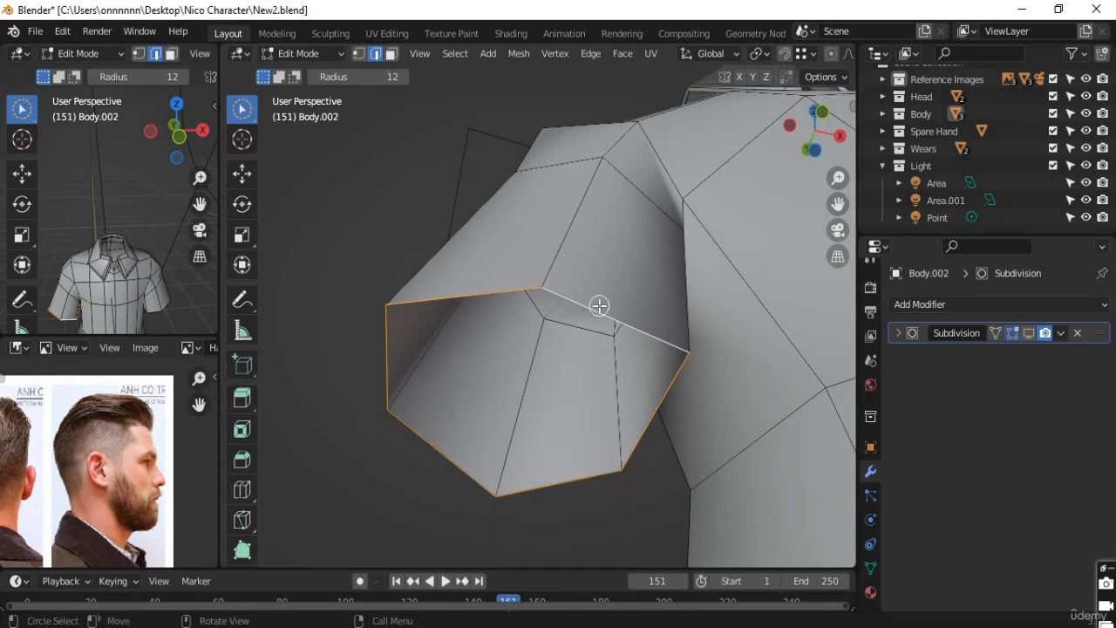
key("e")
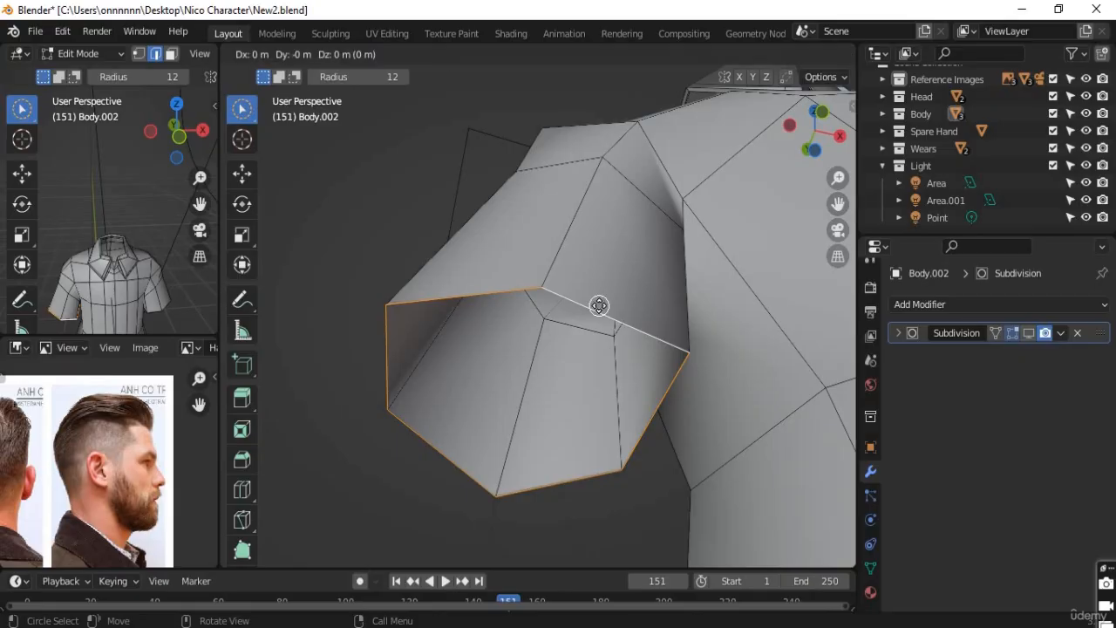
right_click(599, 305)
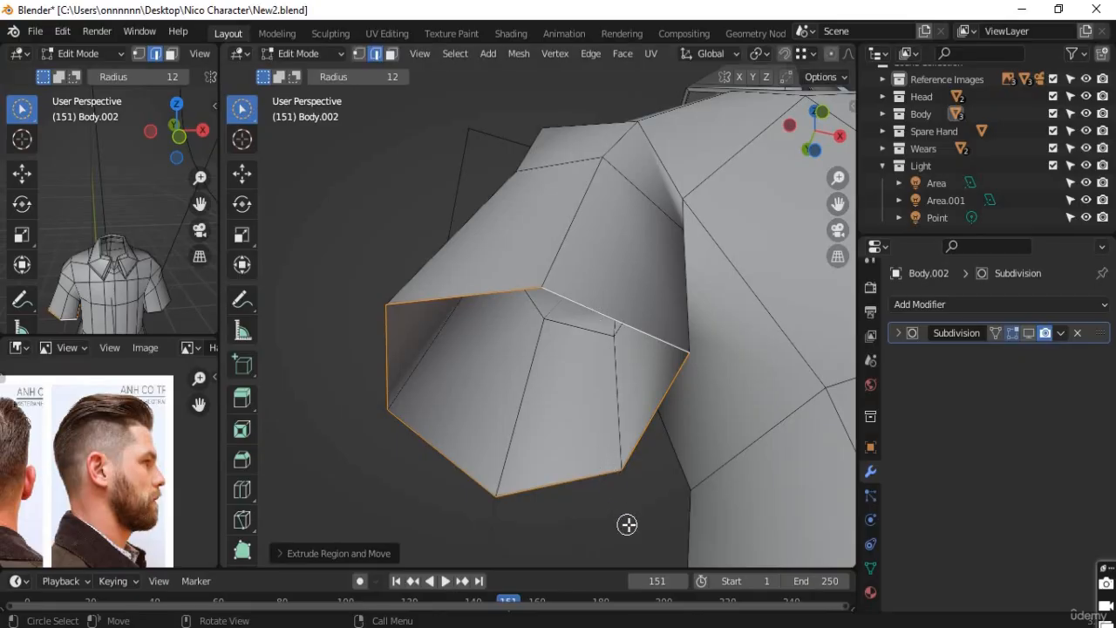
key("s")
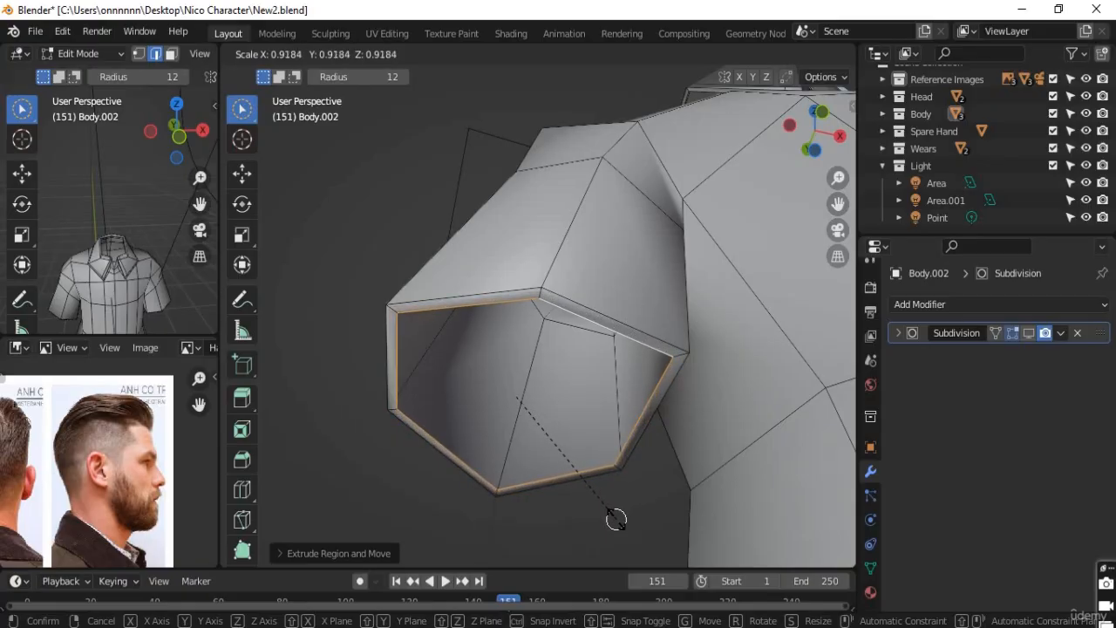
left_click(616, 520)
Extrude the inner rim loop and move it about 0.015 m up into the sleeve
middle_click_drag(618, 515, 660, 468)
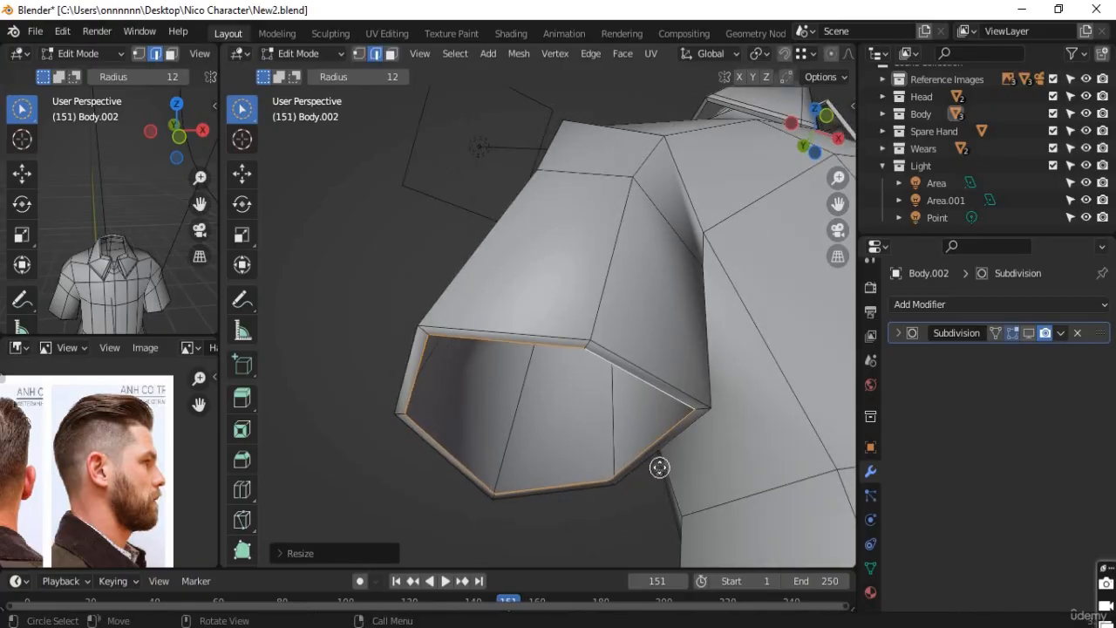
key("g")
left_click(659, 467)
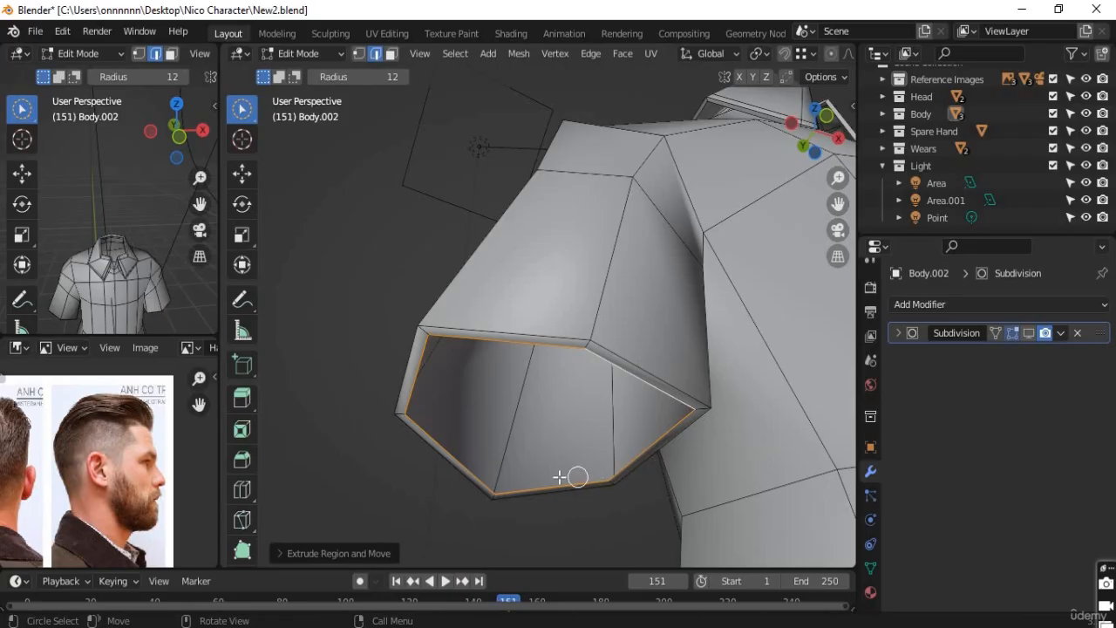
middle_click_drag(559, 477, 604, 462)
scroll(583, 443, "up", 2)
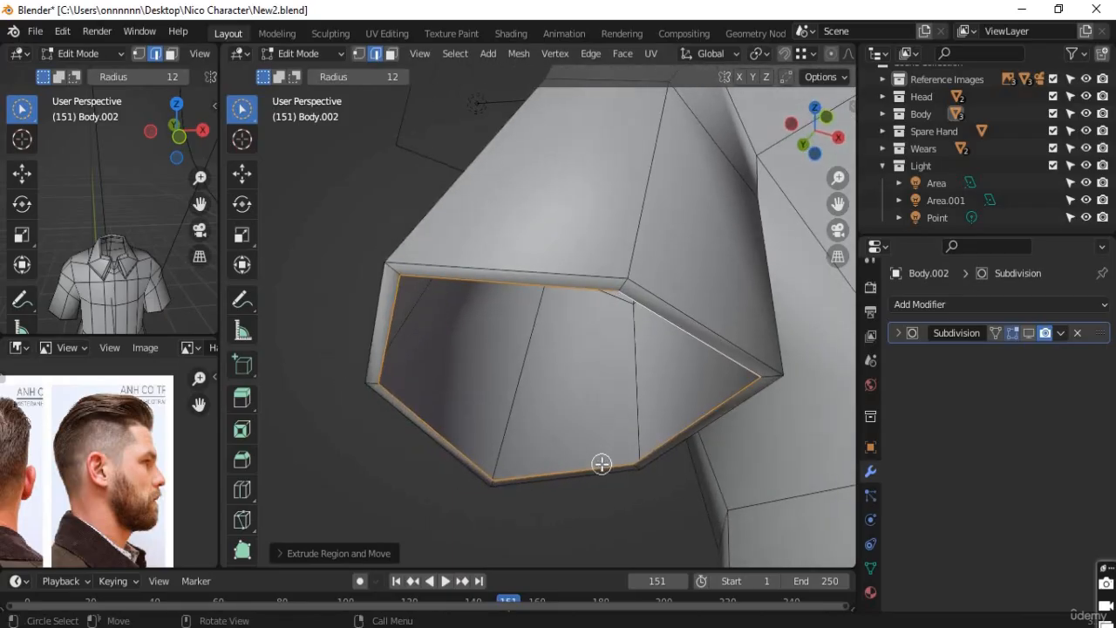
key("e")
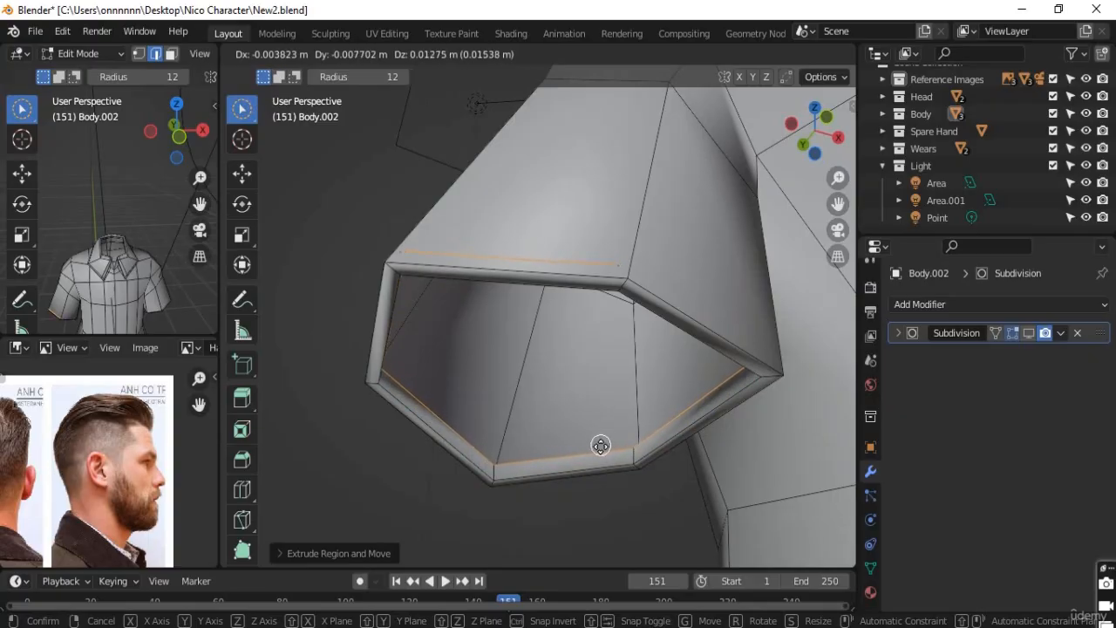
left_click(600, 448)
Move the innermost loop sideways by about 0.005 m to centre it within the sleeve opening
middle_click_drag(600, 449, 711, 442)
key("e")
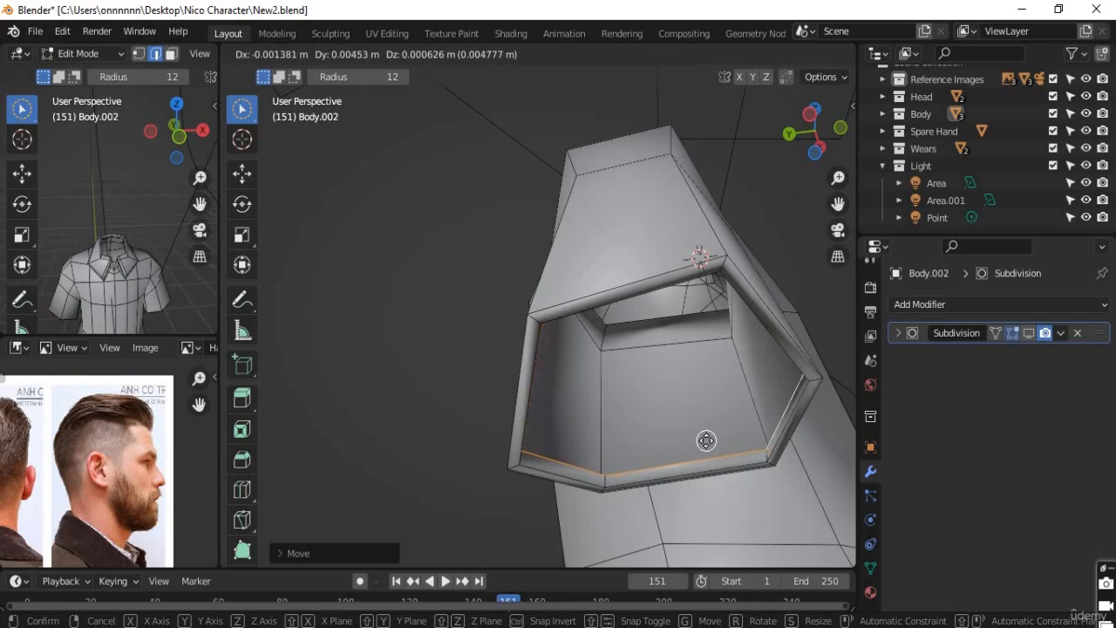
left_click(706, 439)
middle_click_drag(684, 473, 503, 439)
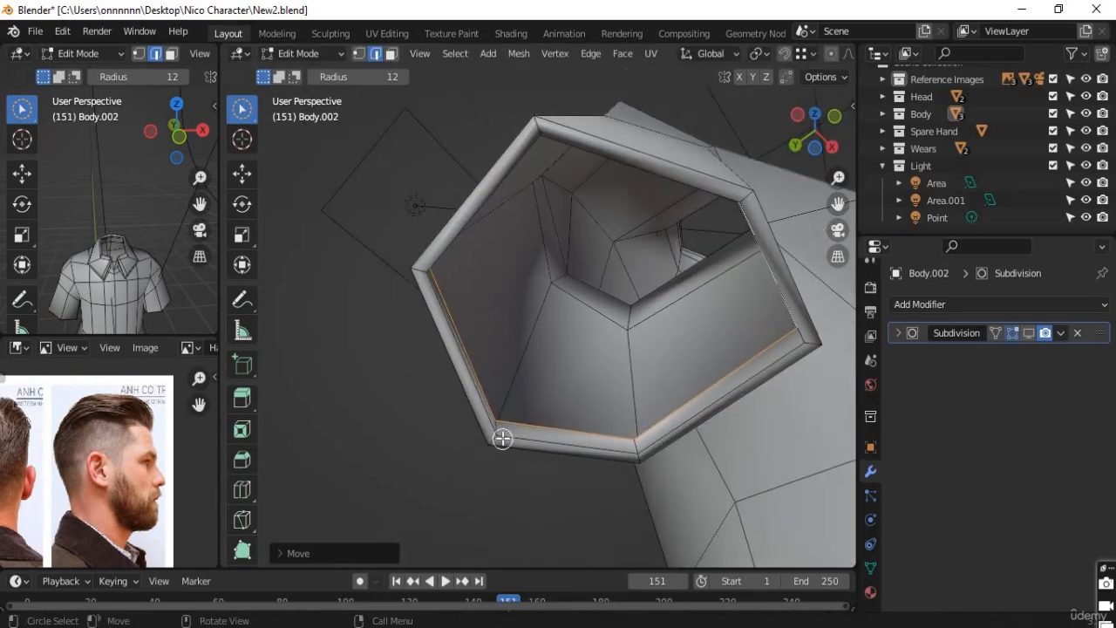
Turn on the viewport subdivision and scale the innermost sleeve loop down to about 0.97
left_click(1030, 336)
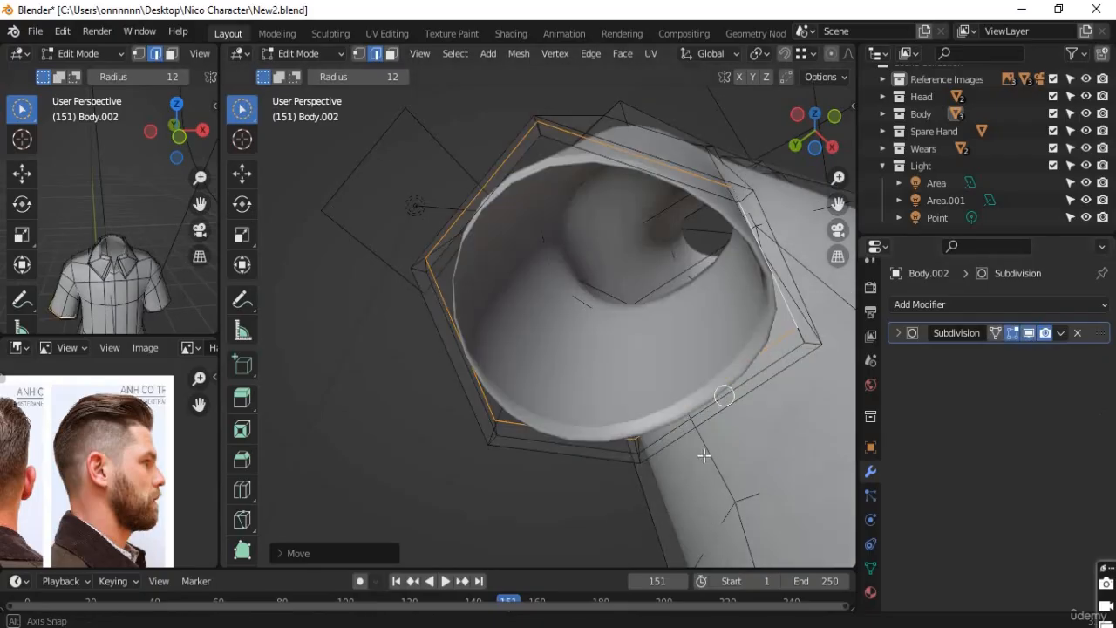
middle_click_drag(723, 458, 779, 490)
middle_click_drag(735, 520, 753, 501)
key("s")
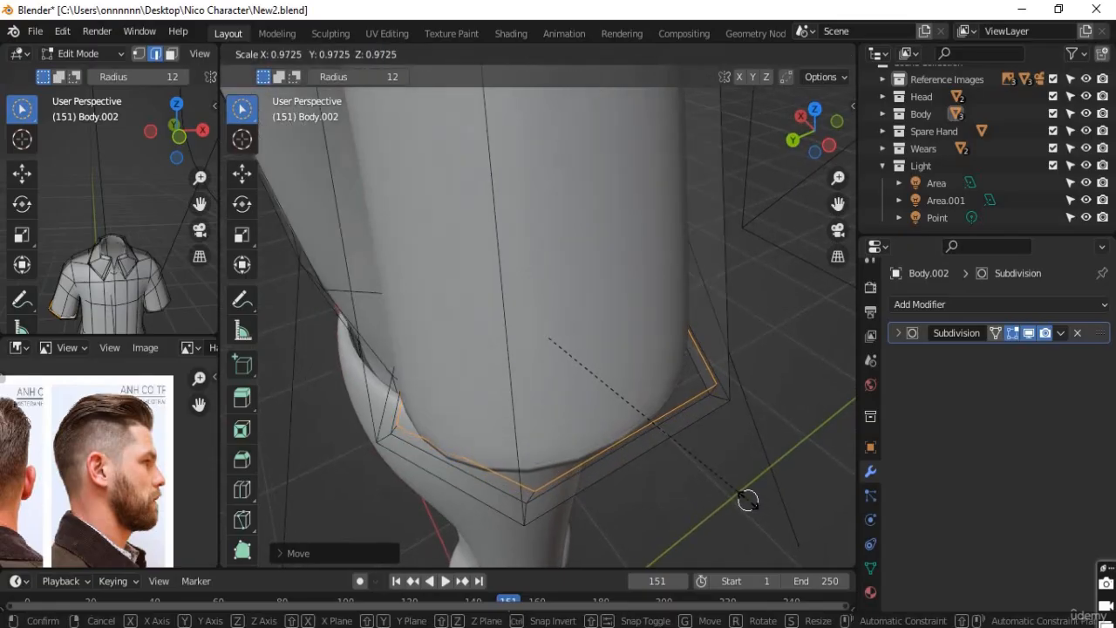
left_click(744, 497)
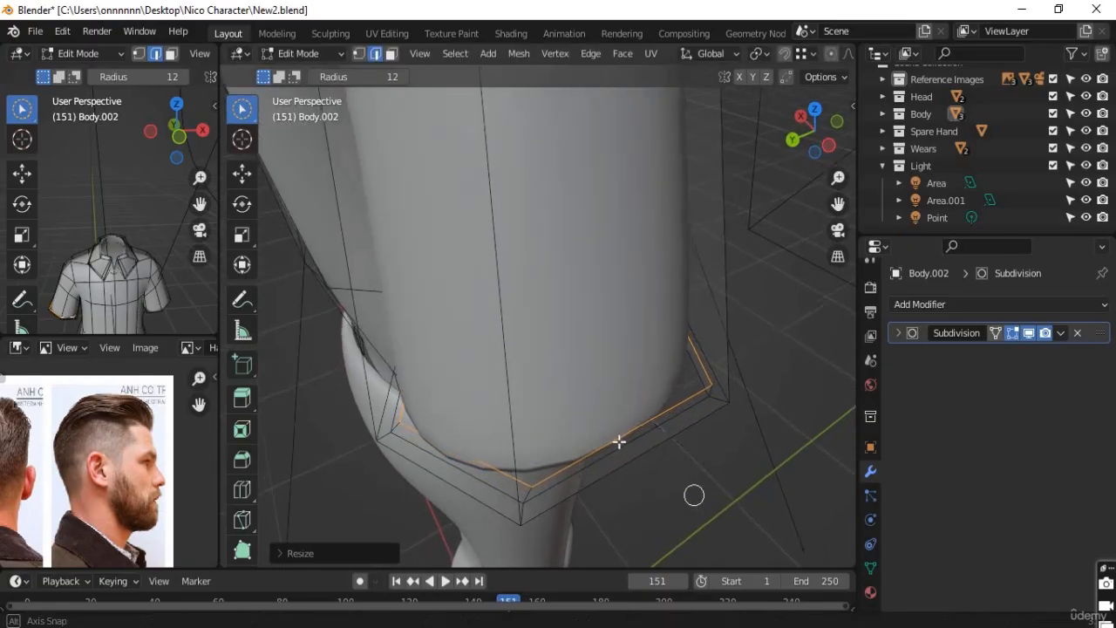
Move the innermost sleeve loop about 0.006 m to even out the gap around the opening
middle_click_drag(695, 491, 651, 369)
key("g")
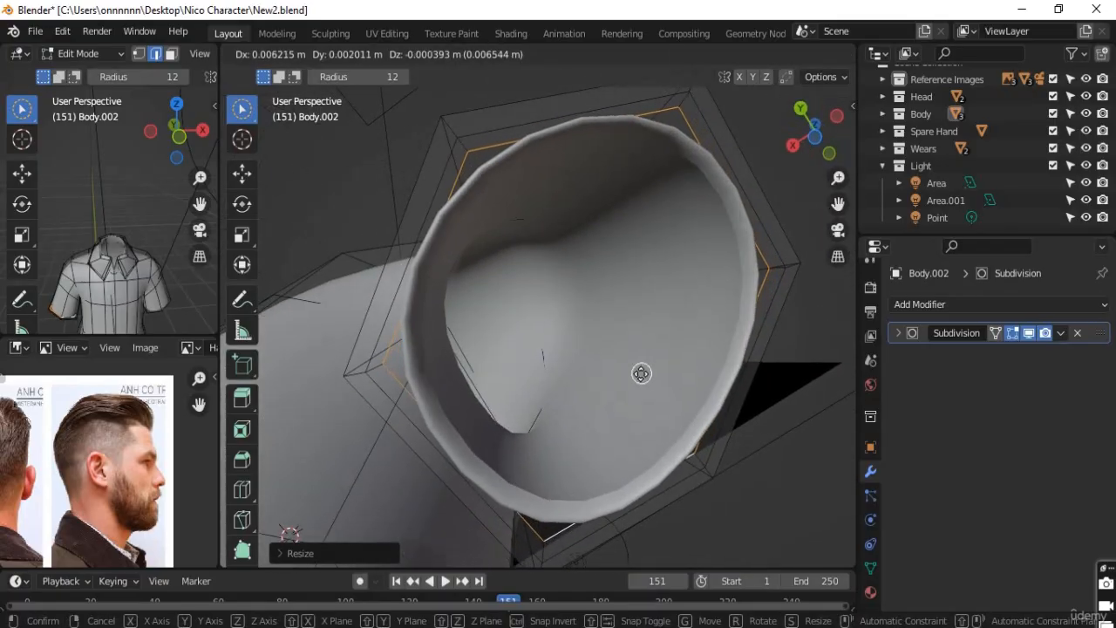
left_click(638, 379)
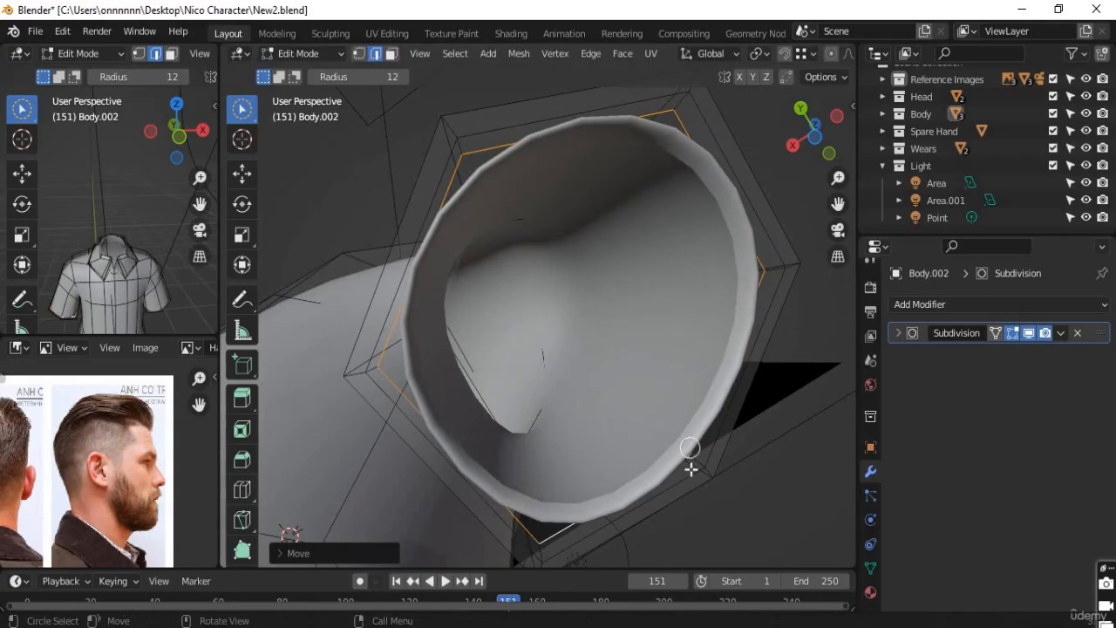
With the viewport subdivision off, select the inner edge loop of the sleeve rim and scale it to about 0.95
middle_click_drag(691, 468, 661, 68)
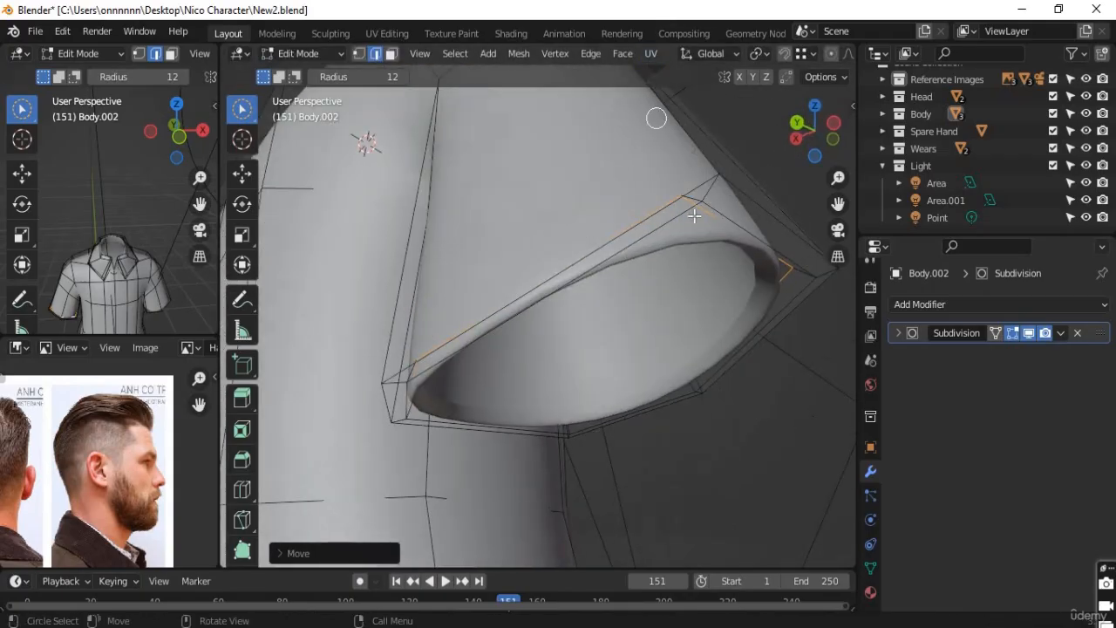
middle_click_drag(657, 118, 560, 299)
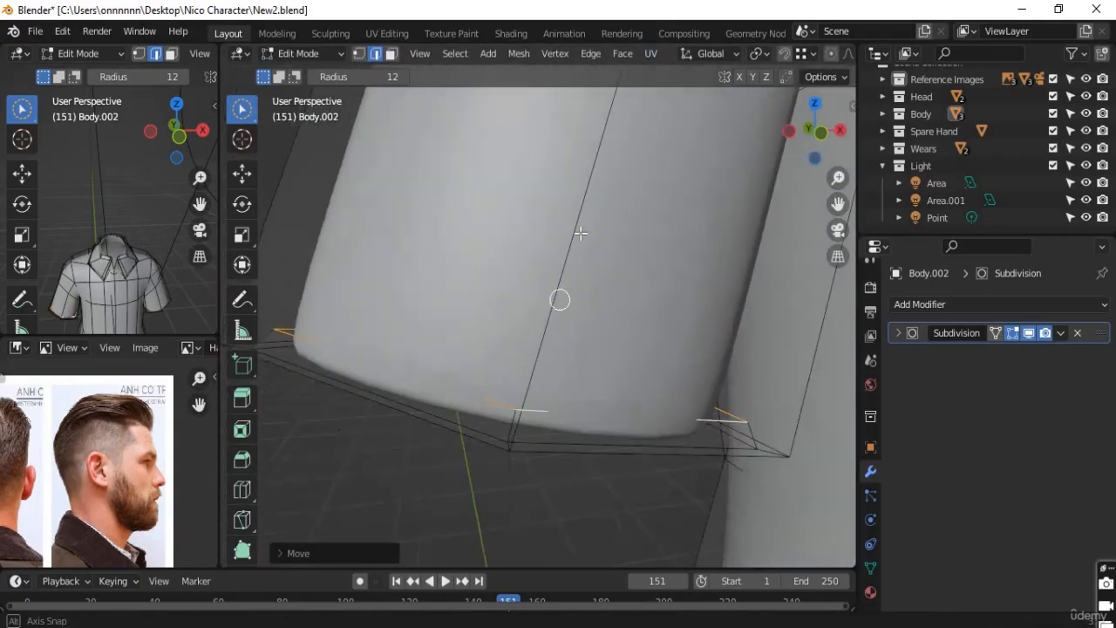
middle_click_drag(580, 233, 660, 409)
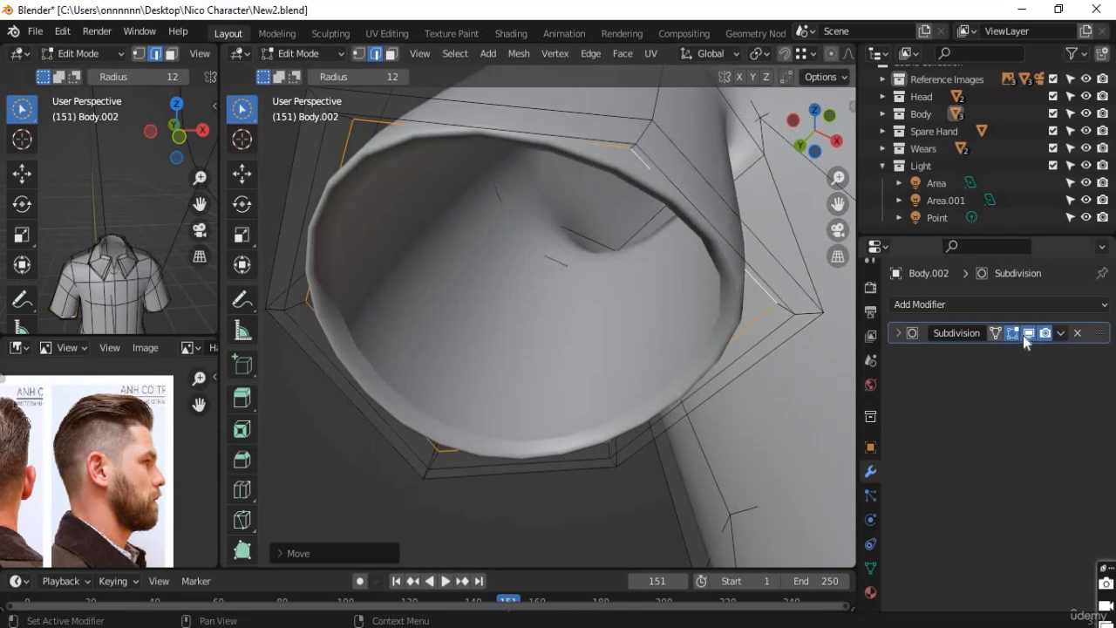
middle_click_drag(523, 361, 408, 335)
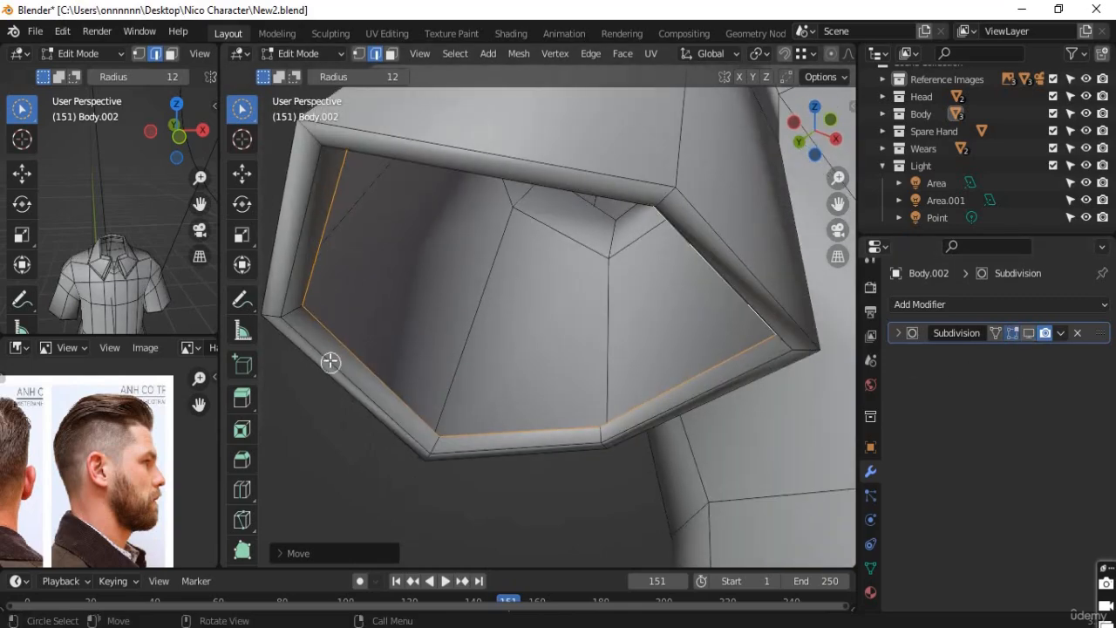
left_click(285, 303, "alt")
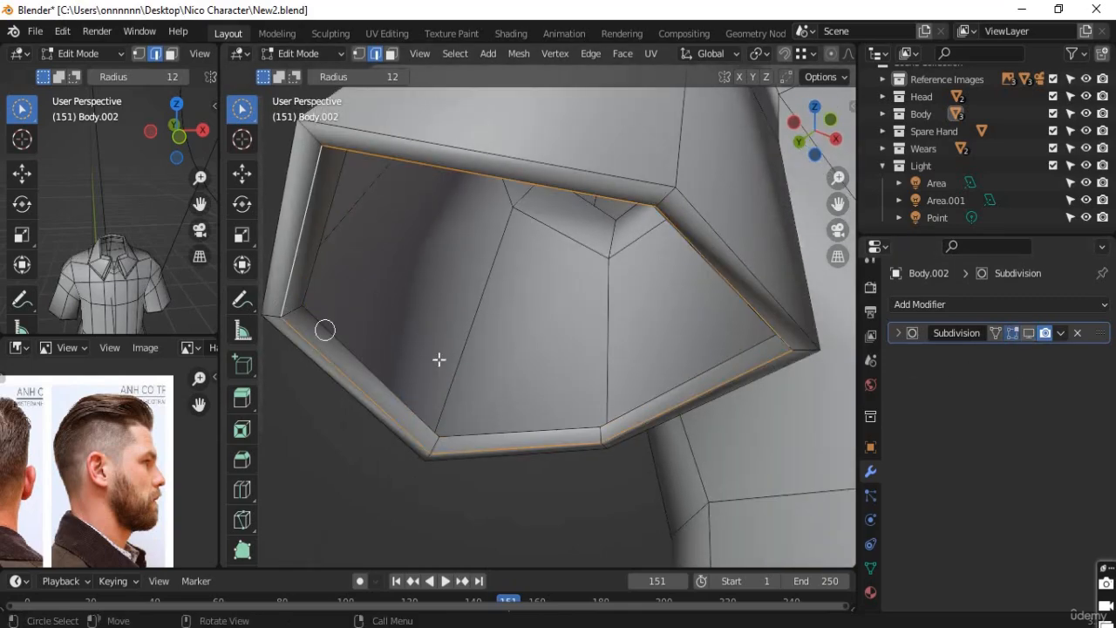
middle_click_drag(439, 358, 550, 427)
key("s")
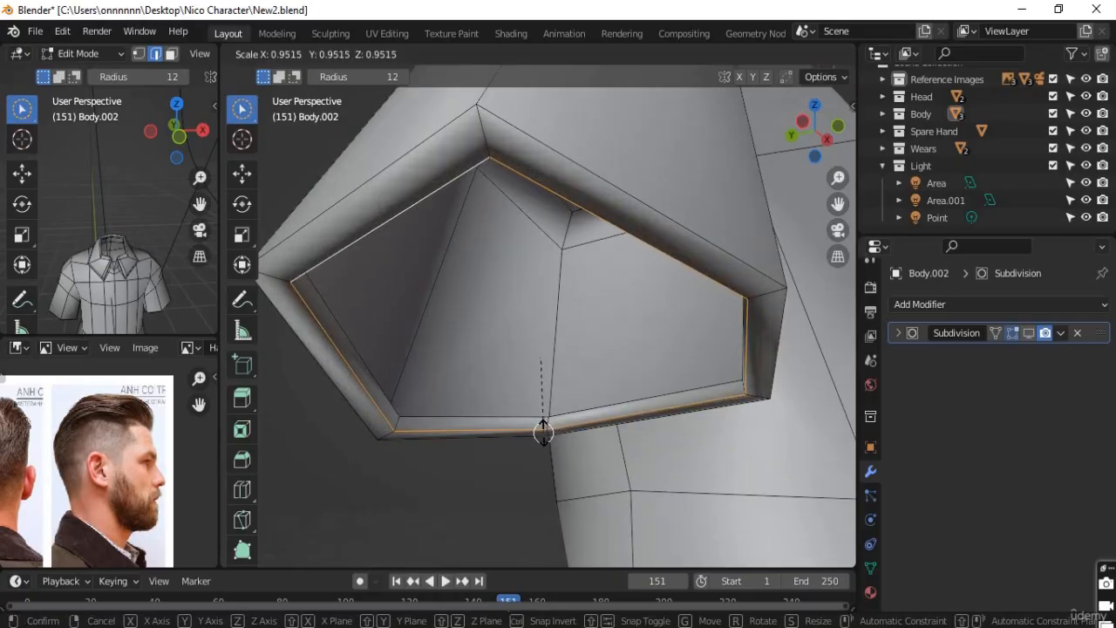
left_click(542, 432)
With the viewport subdivision on, scale the sleeve rim's inner edge loop up to about 1.035
left_click(1032, 336)
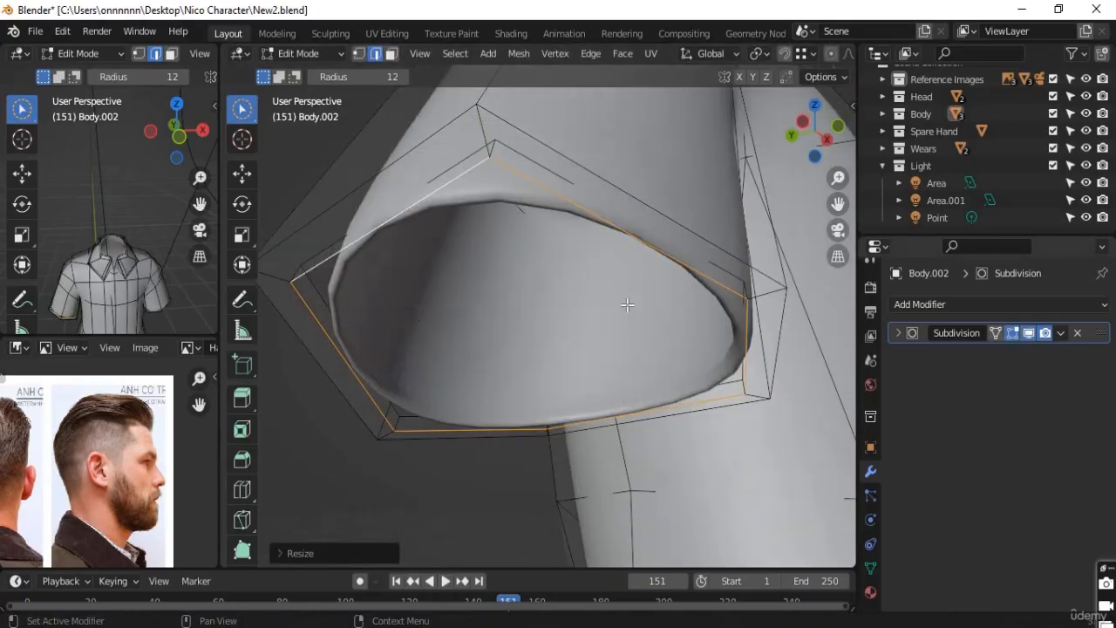
scroll(626, 316, "down", 6)
middle_click_drag(597, 350, 497, 284)
scroll(500, 325, "up", 4)
scroll(496, 299, "up", 3)
middle_click_drag(491, 341, 530, 422)
key("s")
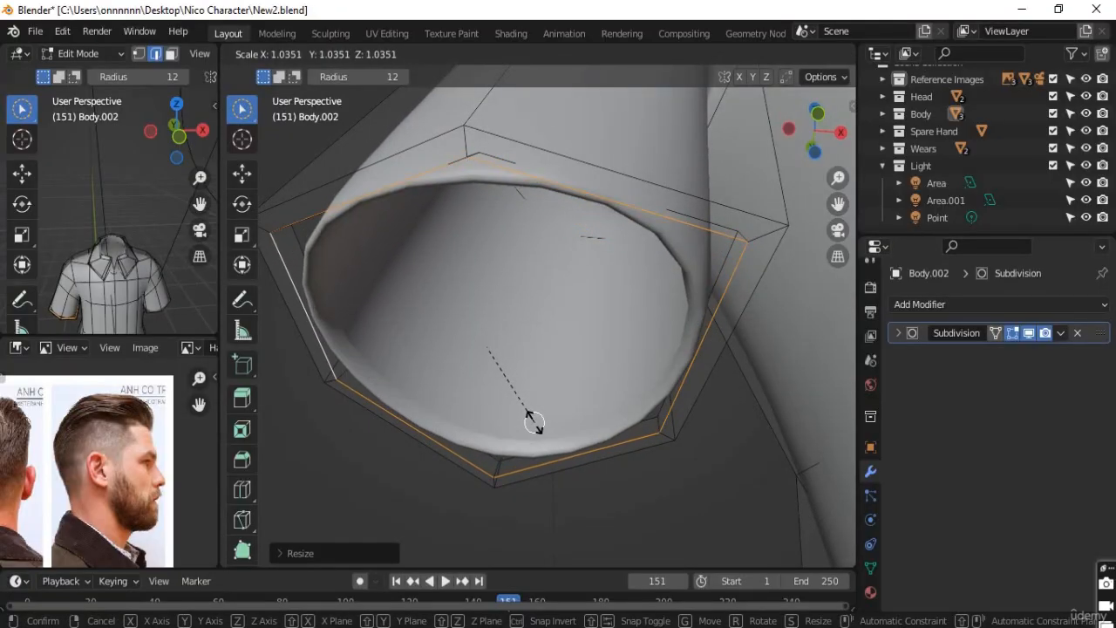
left_click(530, 424)
Try a centred loop cut around the inner band of the sleeve rim, and inspect the opening with subdivision on
middle_click_drag(474, 393, 447, 215)
left_click(1029, 333)
key("ctrl+r")
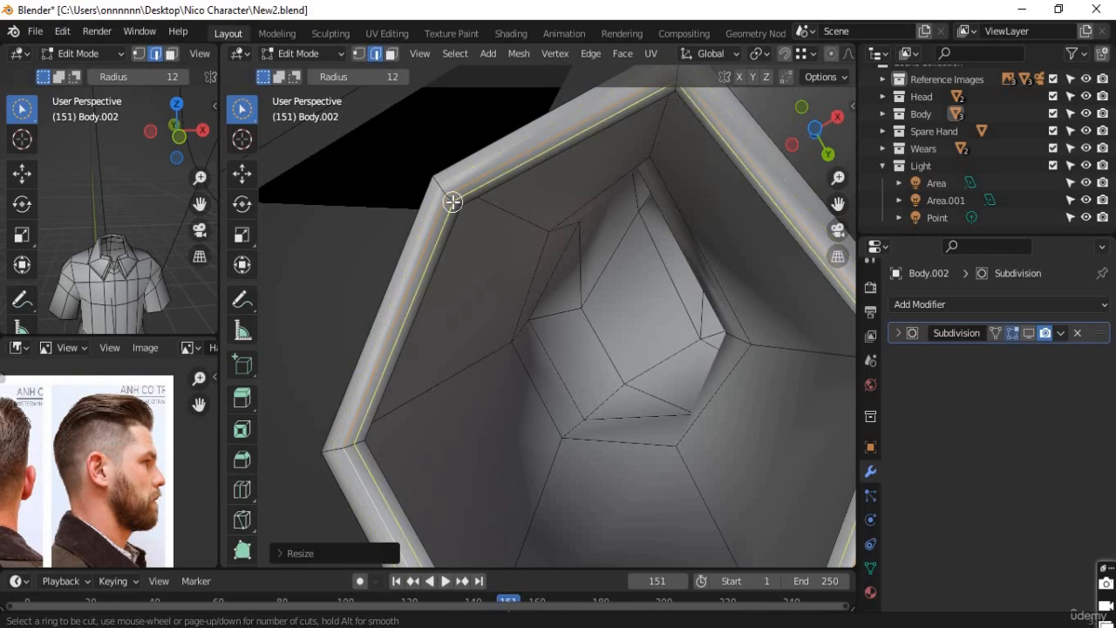
left_click(445, 194)
right_click(444, 202)
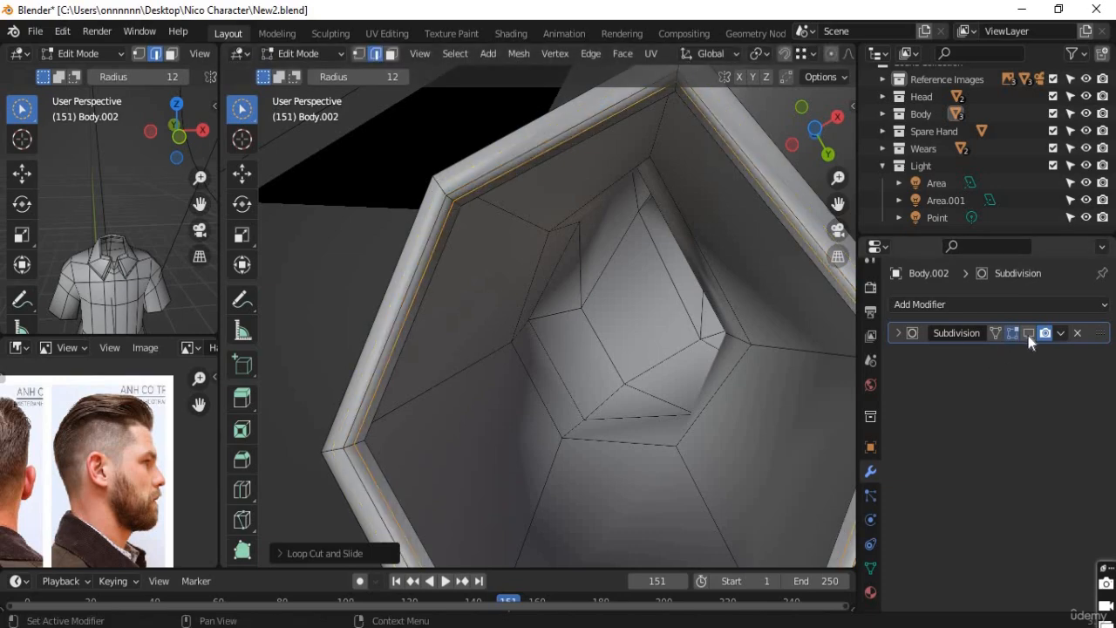
left_click(1029, 335)
scroll(679, 359, "down", 3)
middle_click_drag(645, 384, 683, 496)
scroll(681, 494, "up", 5)
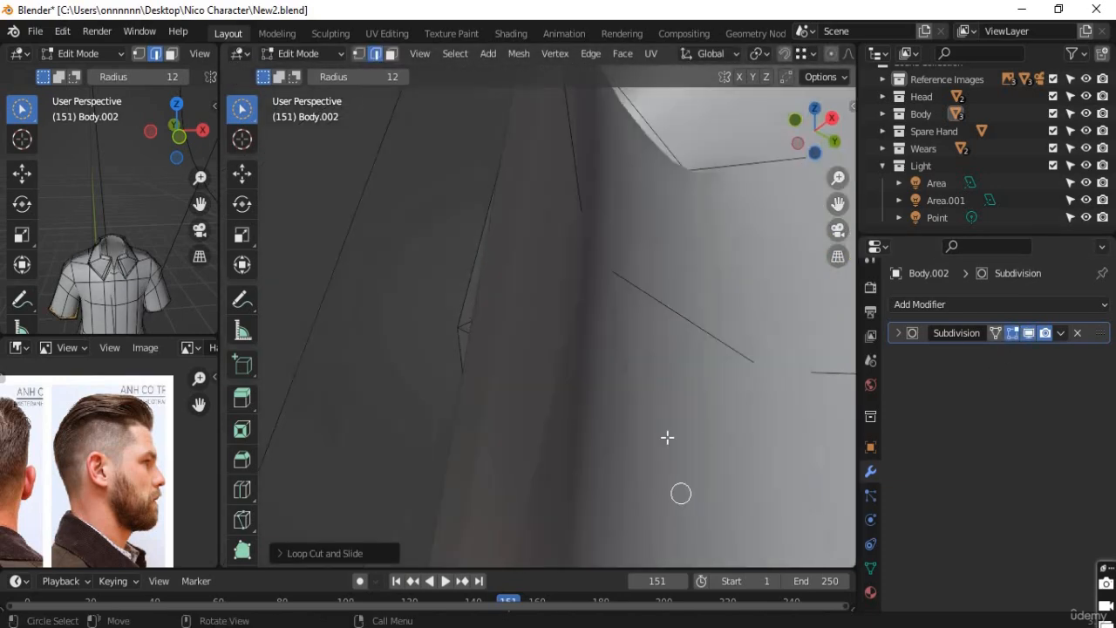
scroll(681, 494, "down", 4)
middle_click_drag(578, 419, 550, 353)
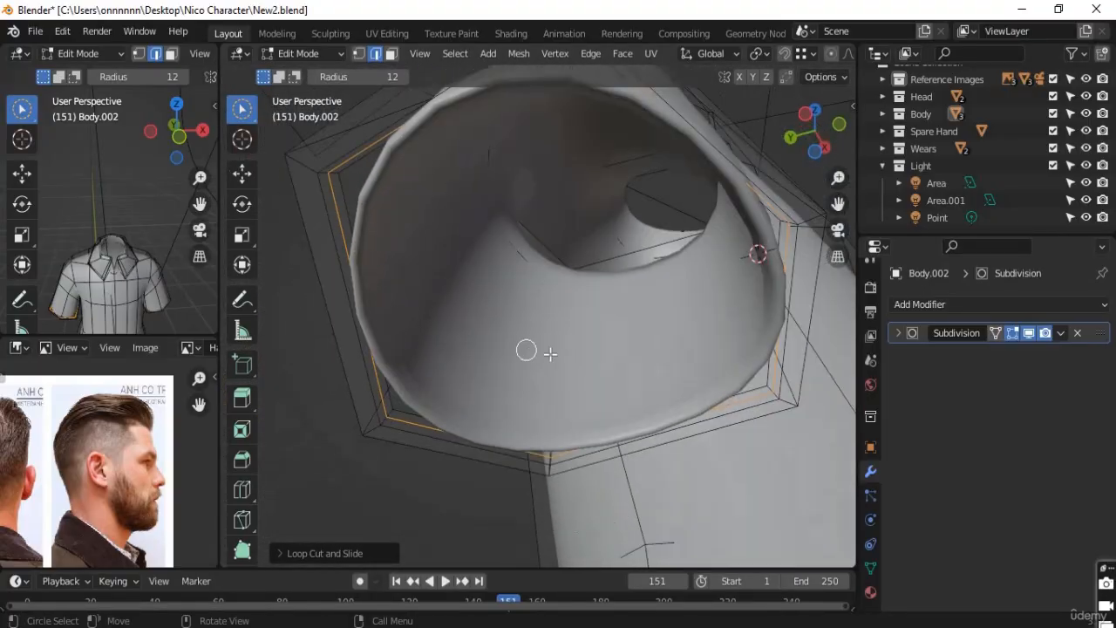
Try a second loop cut around the sleeve rim's front band, and compare the opening with subdivision off and on
left_click(1028, 335)
middle_click_drag(333, 206, 425, 296, "shift")
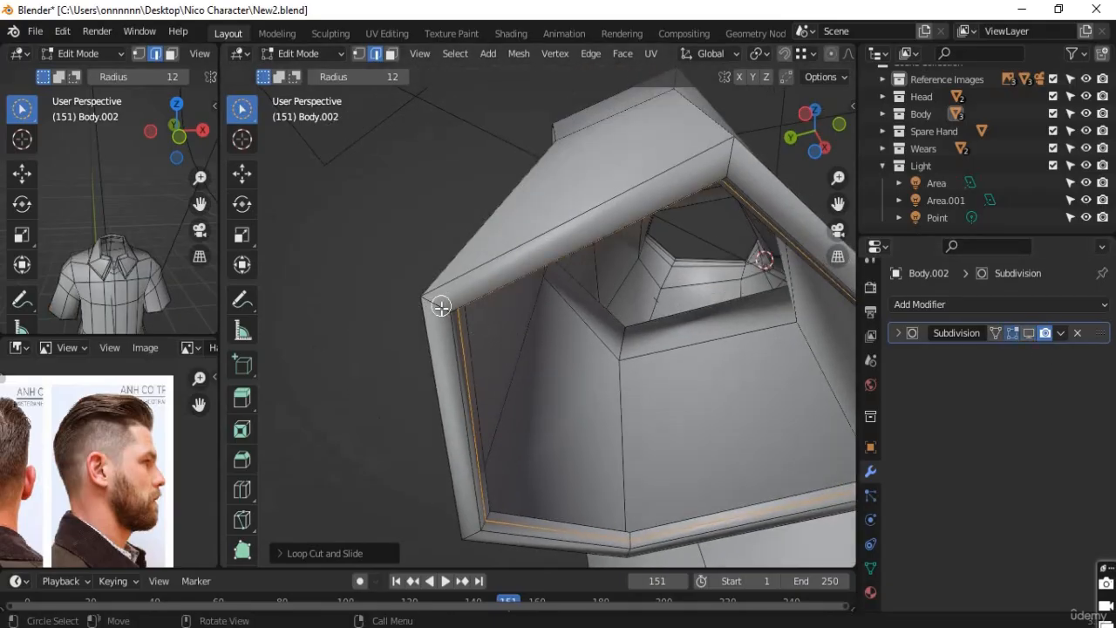
left_click(1029, 335)
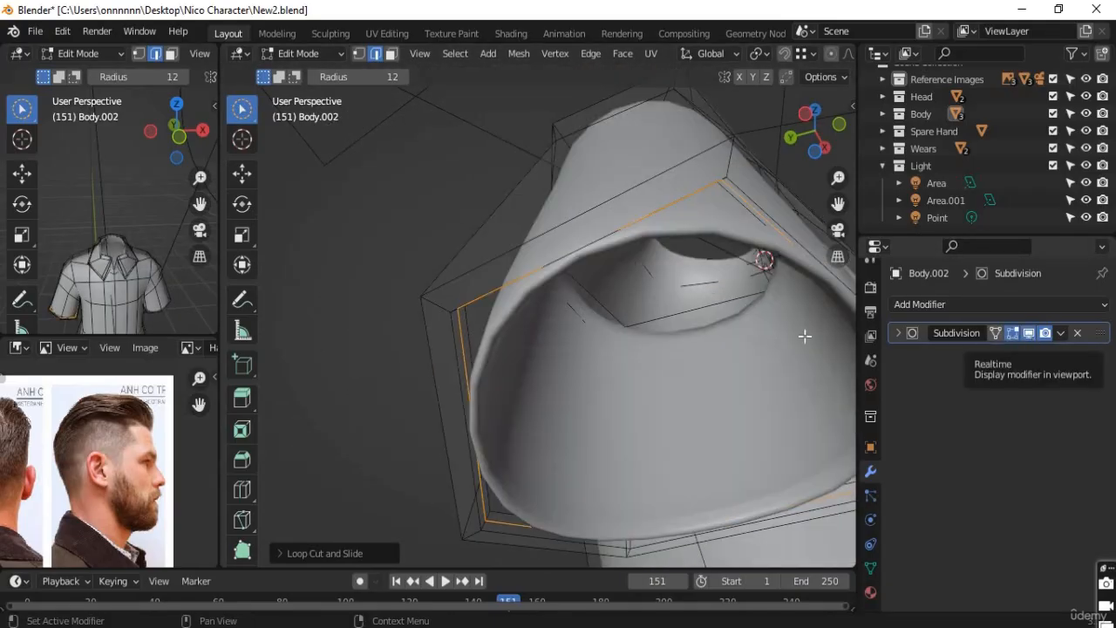
left_click(1029, 334)
key("ctrl+r")
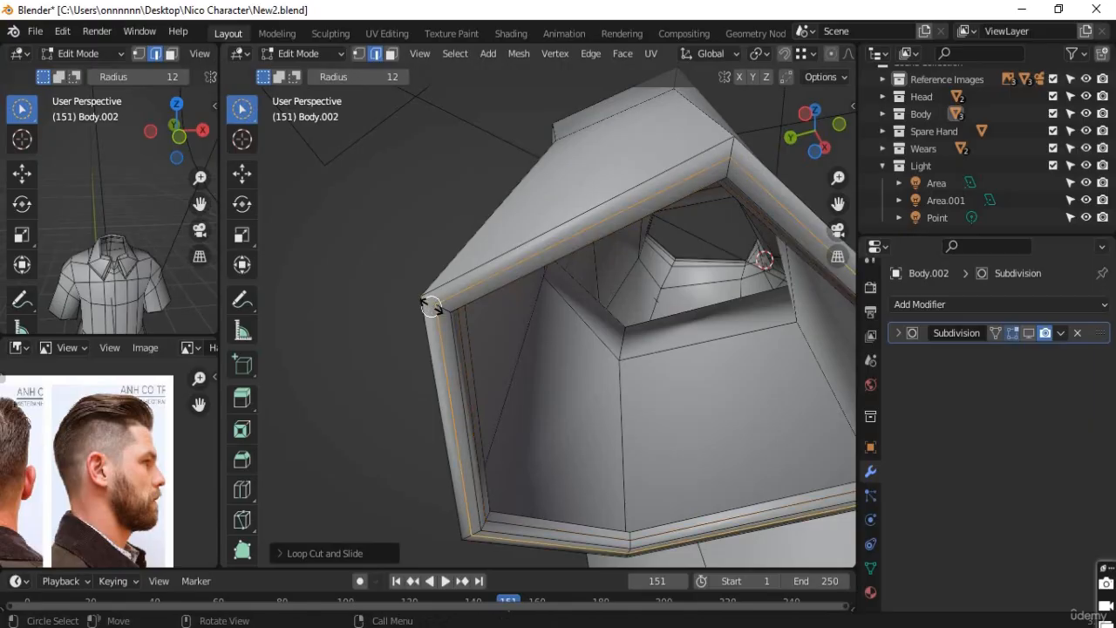
left_click(432, 306)
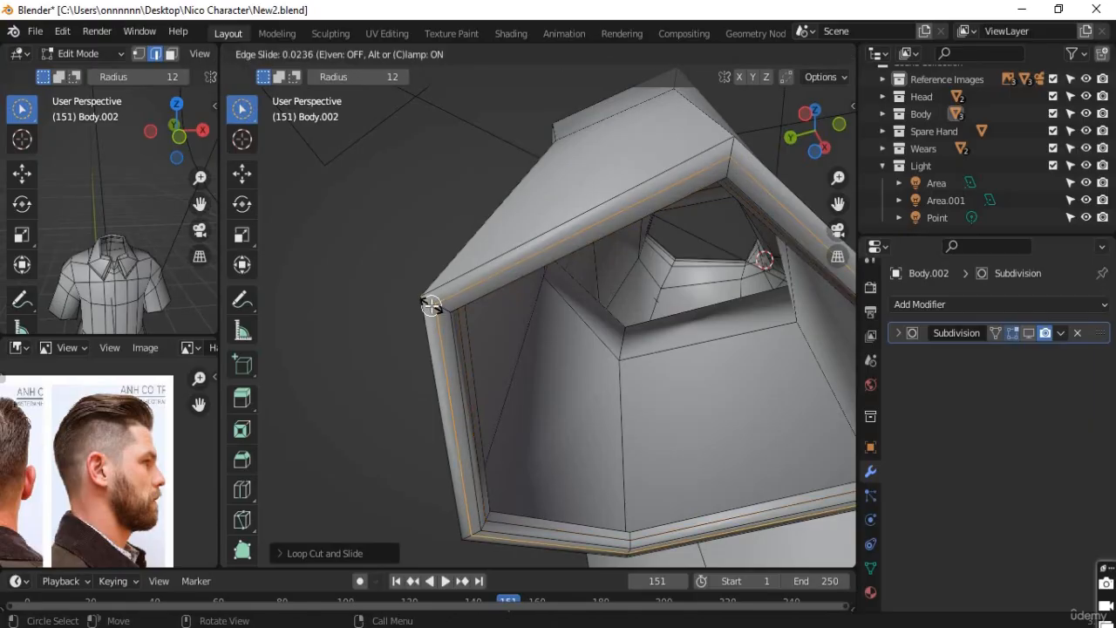
left_click(432, 306)
left_click(1029, 333)
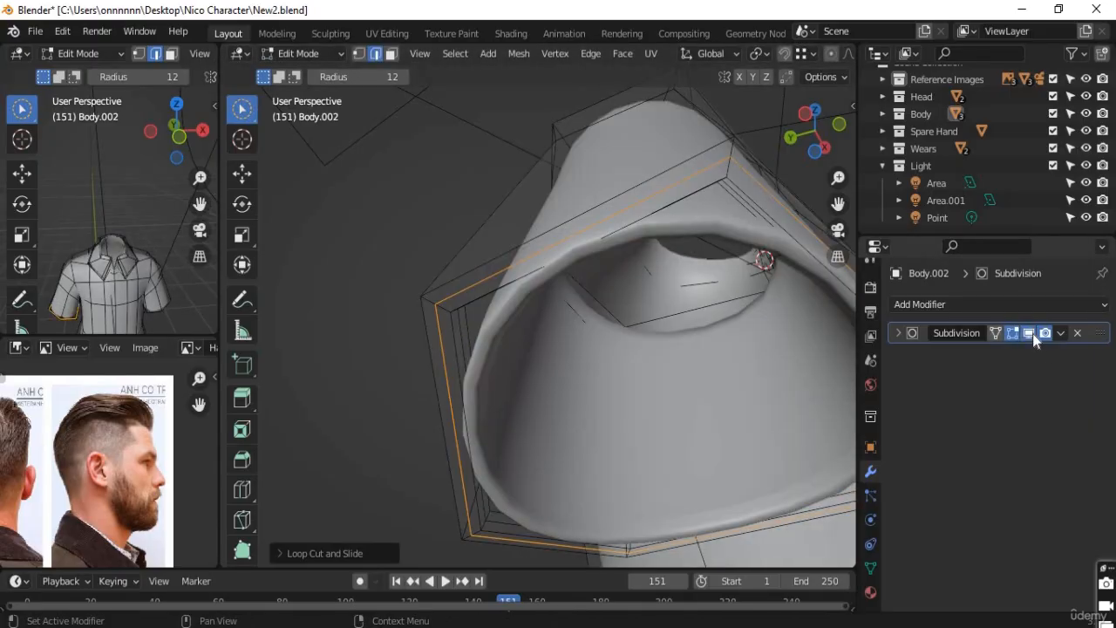
left_click(1033, 333)
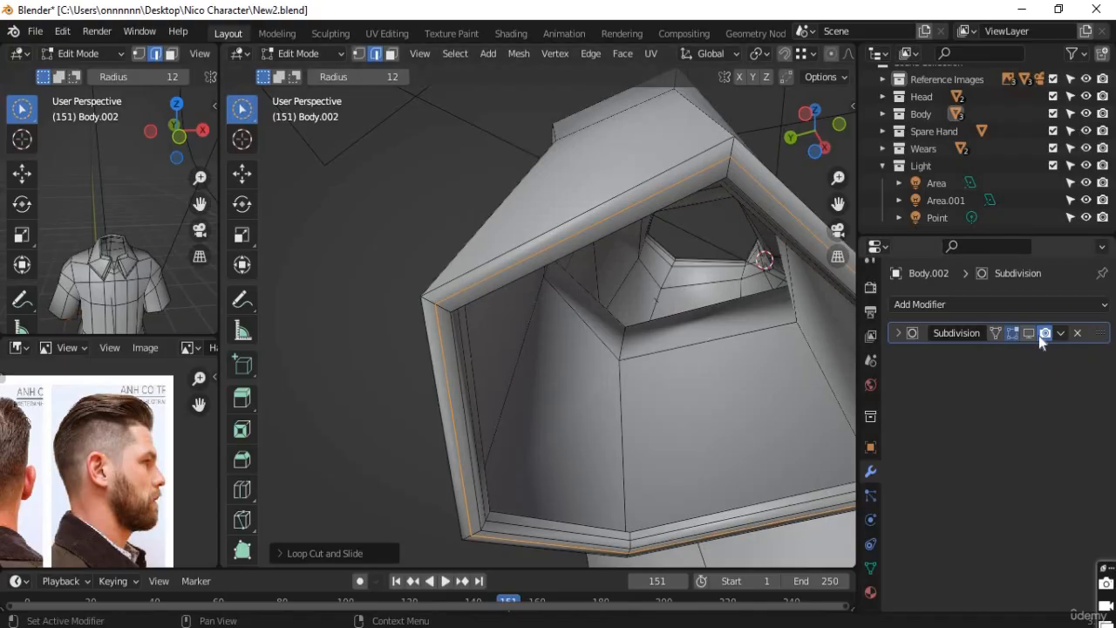
left_click(1029, 333)
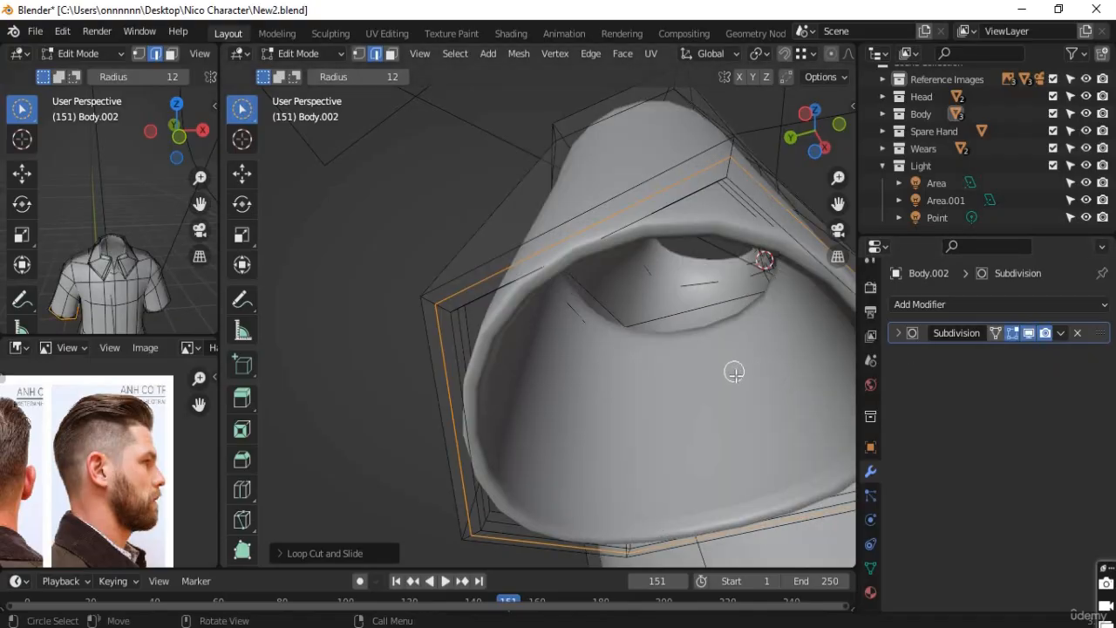
Try scaling the front band's loop to about 0.94, and undo the scaling together with both loop cuts
key("s")
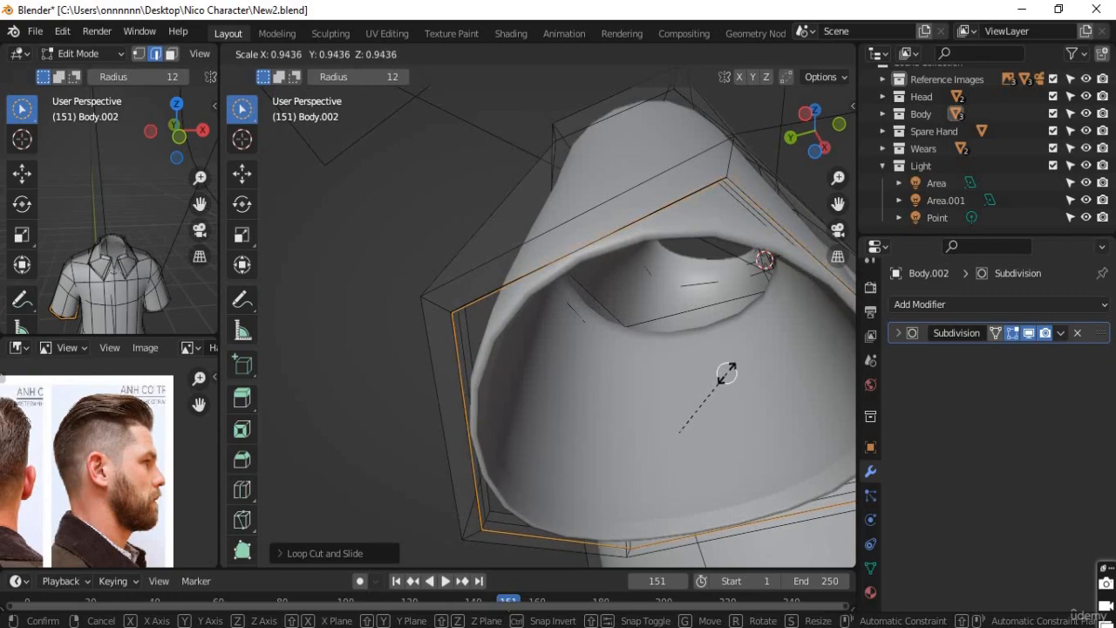
left_click(727, 373)
middle_click_drag(710, 399, 657, 386)
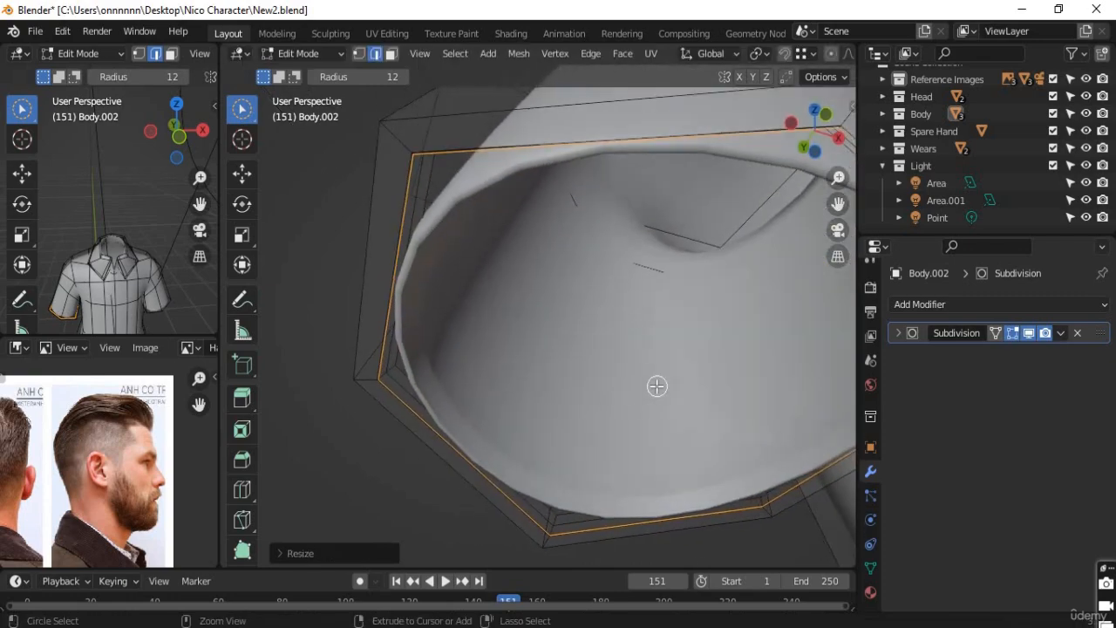
key("ctrl+z")
key("ctrl+z")
key("ctrl+z")
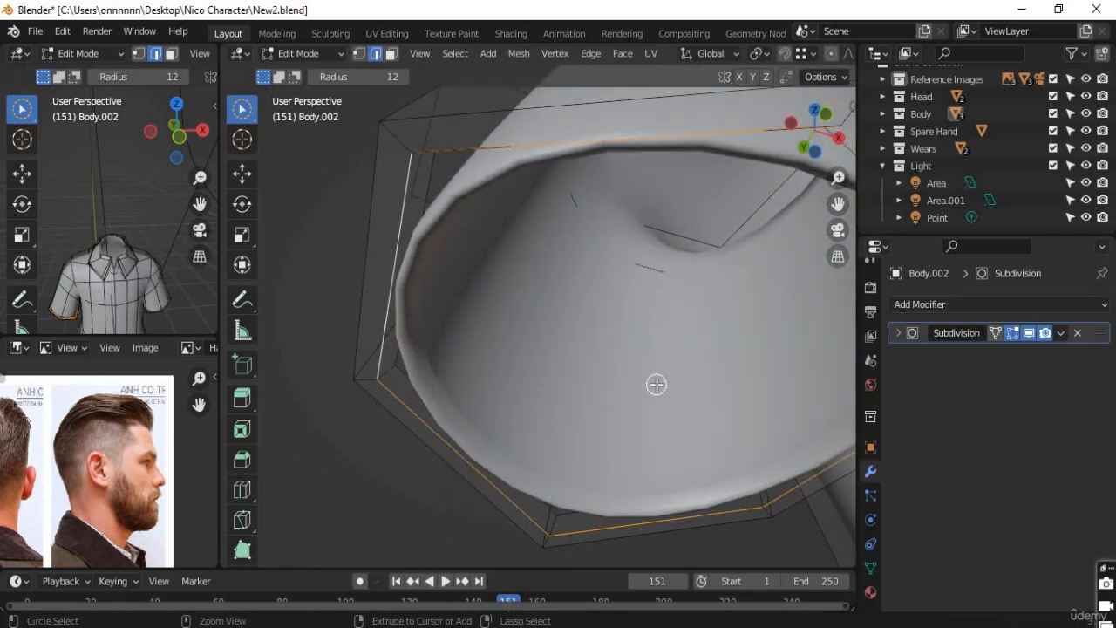
Examine the sleeve rim from several angles with the viewport subdivision off and on
left_click(1030, 334)
middle_click_drag(541, 350, 479, 413)
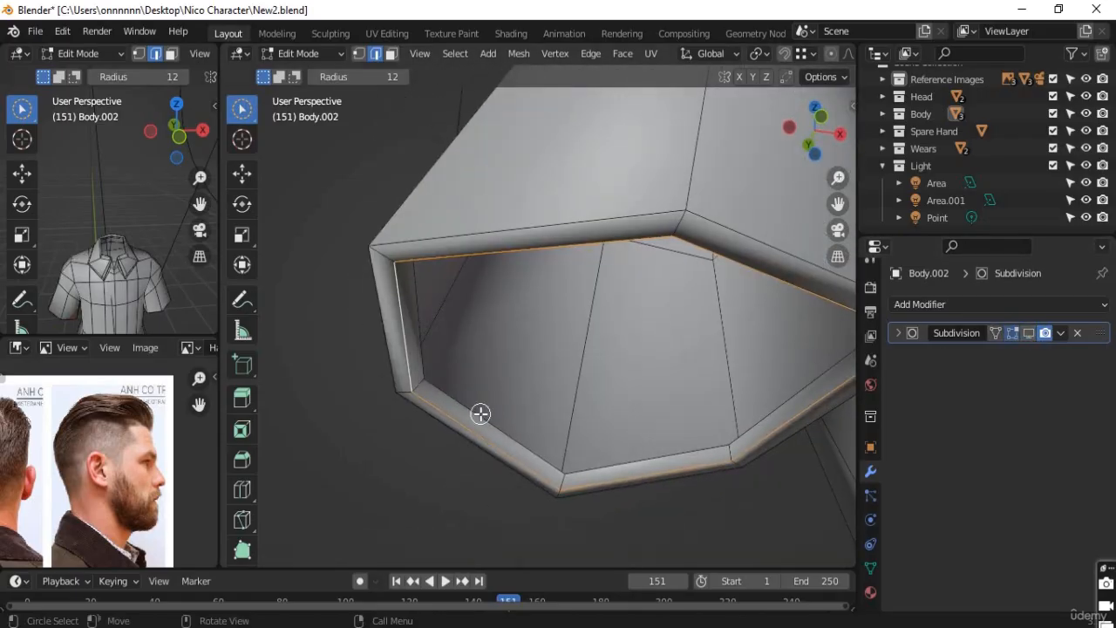
left_click(1029, 334)
middle_click_drag(688, 339, 719, 268)
key("Tab")
key("Tab")
key("w")
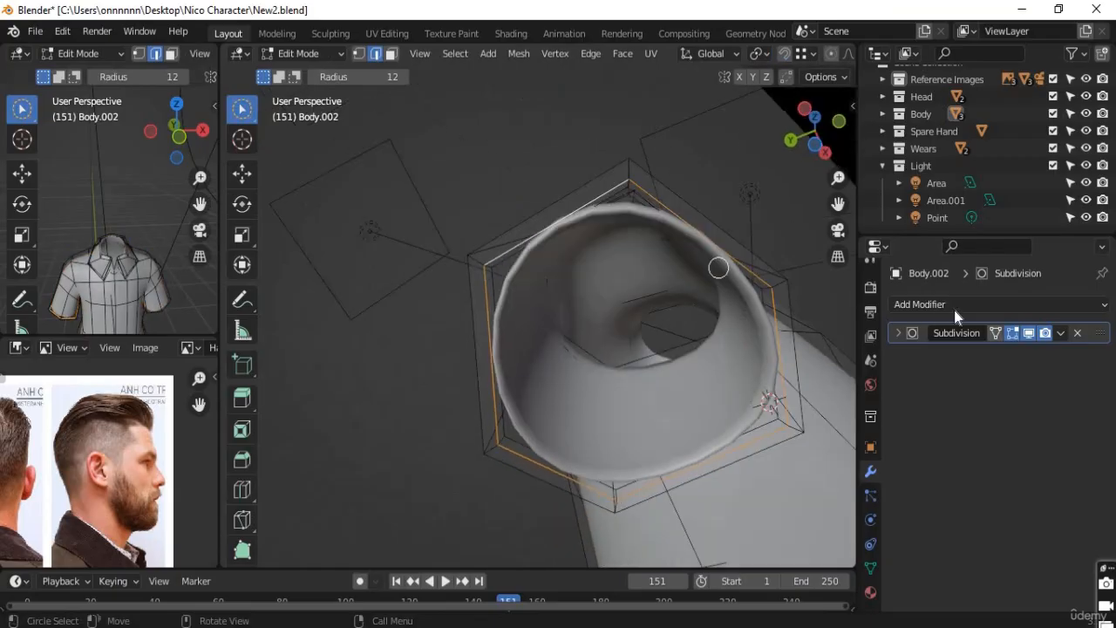
left_click(1026, 333)
middle_click_drag(445, 327, 480, 341)
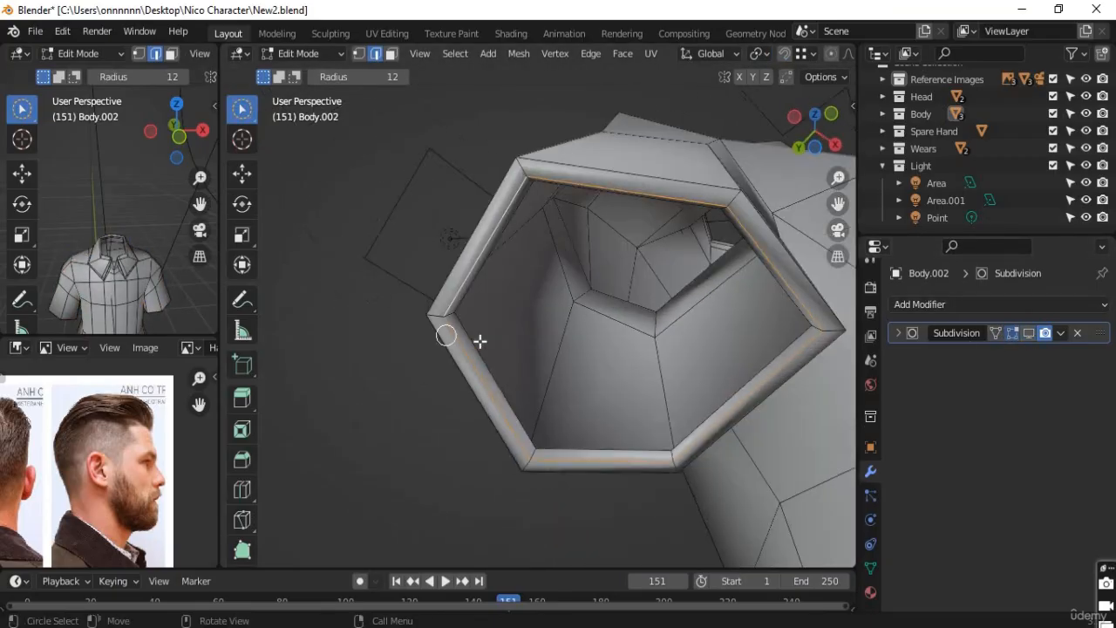
Extrude the inner rim loop of the sleeve opening and move the new loop up into the sleeve
middle_click_drag(568, 398, 584, 446)
key("g")
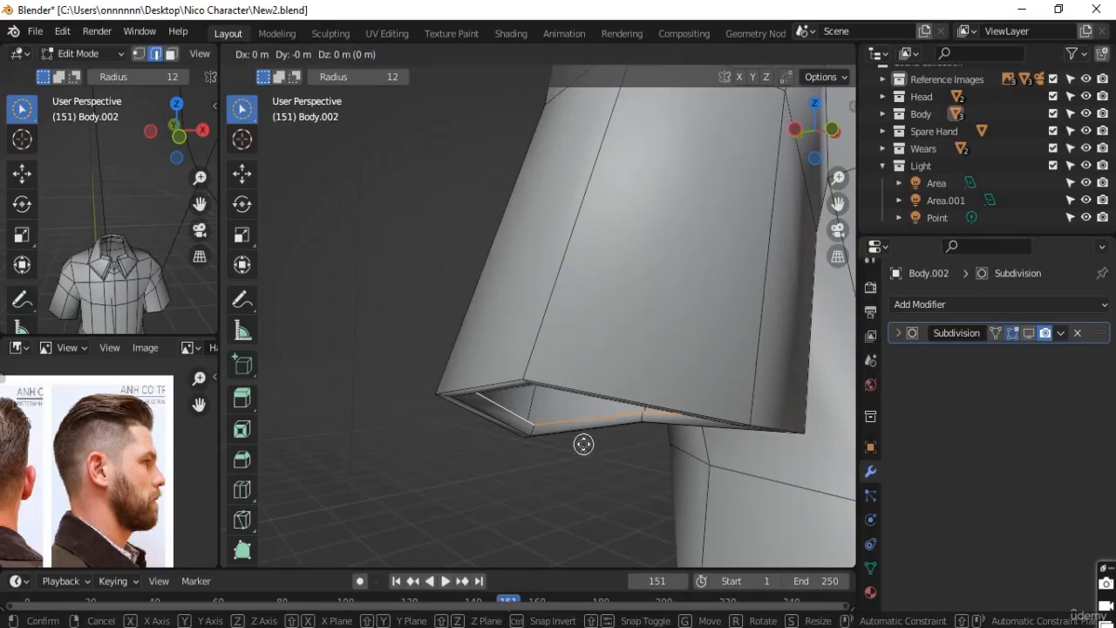
left_click(593, 406)
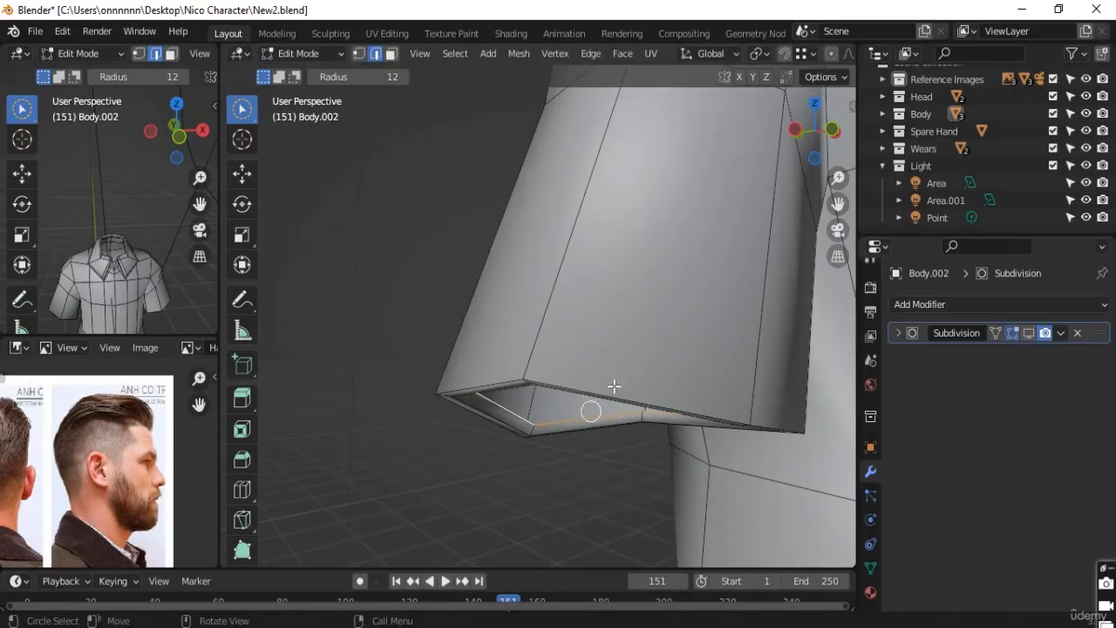
middle_click_drag(593, 406, 616, 422)
key("e")
right_click(615, 386)
scroll(609, 445, "up", 2)
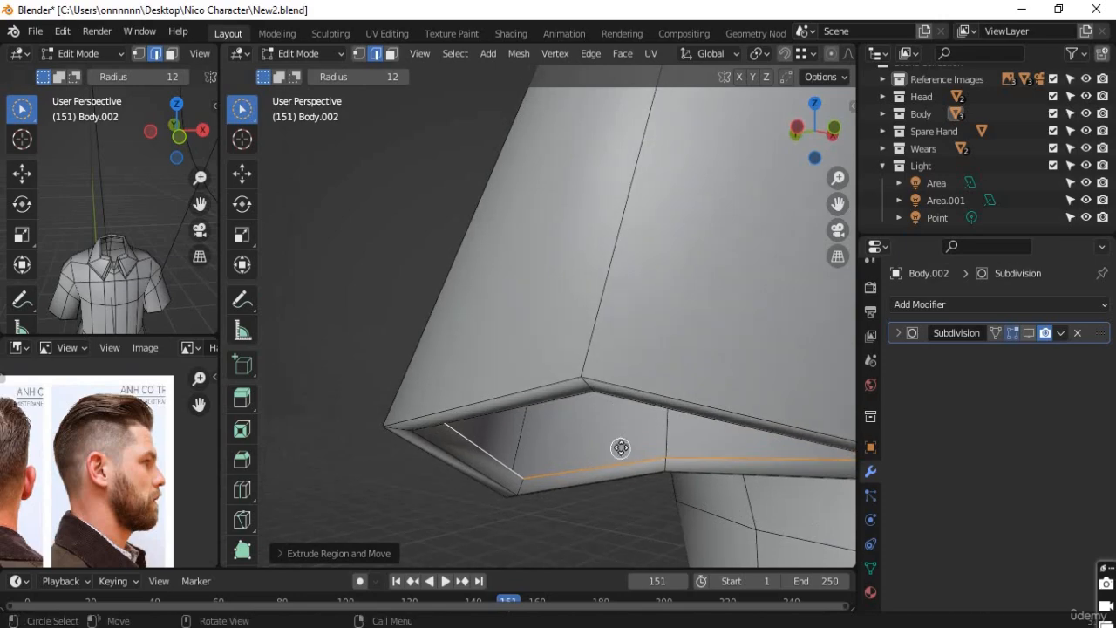
key("g")
left_click(627, 415)
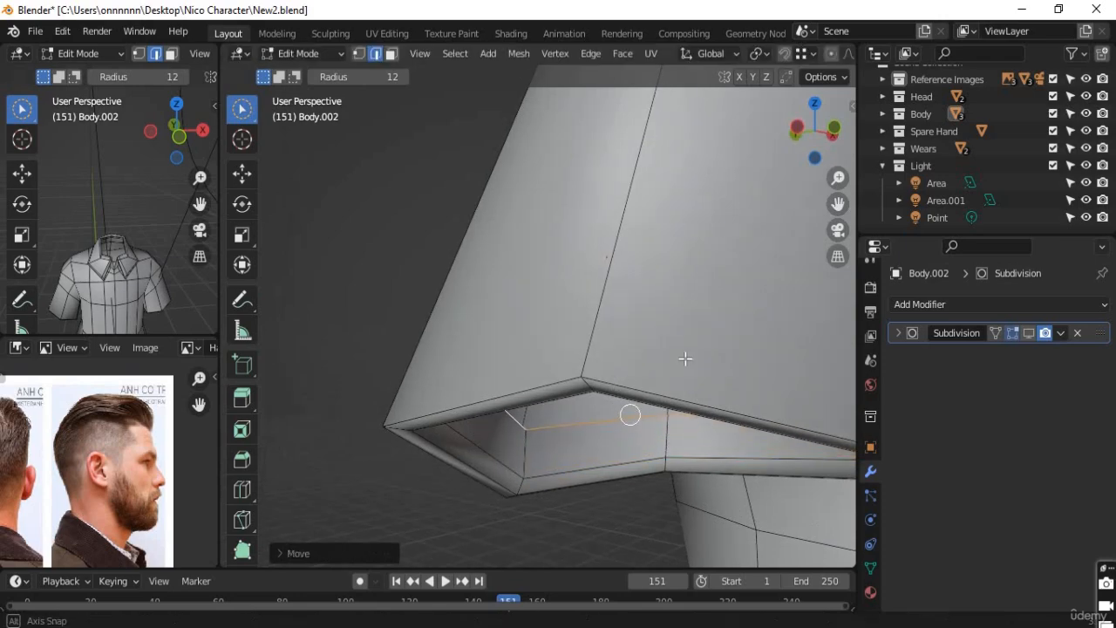
Shift the extruded loop sideways within the sleeve, scale it up slightly, and check the opening with subdivision on
middle_click_drag(627, 415, 681, 356)
key("g")
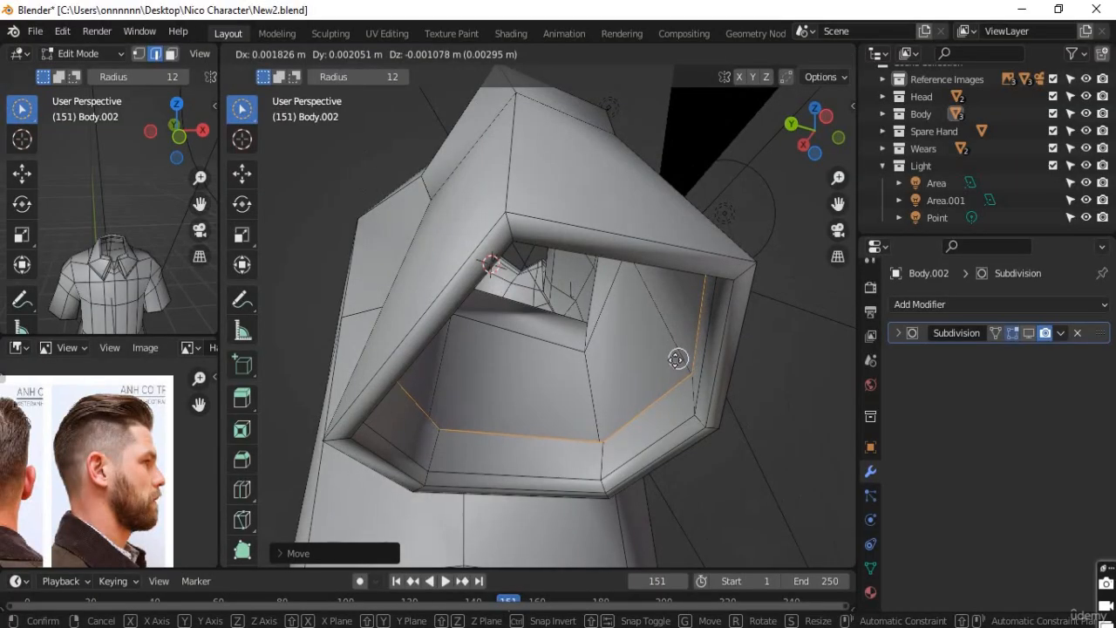
left_click(667, 362)
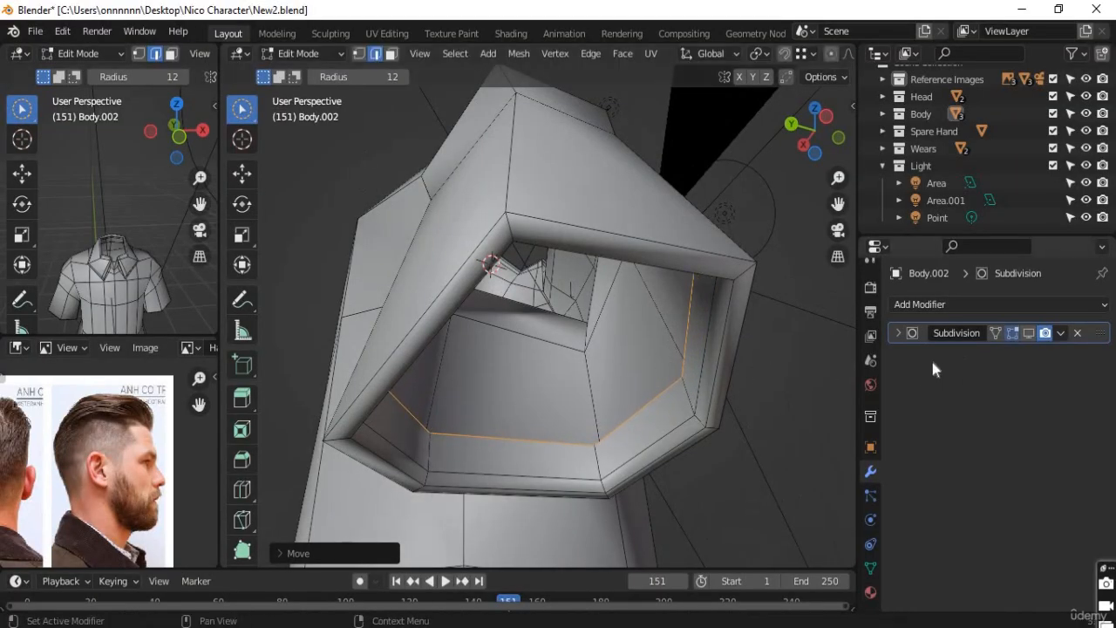
key("s")
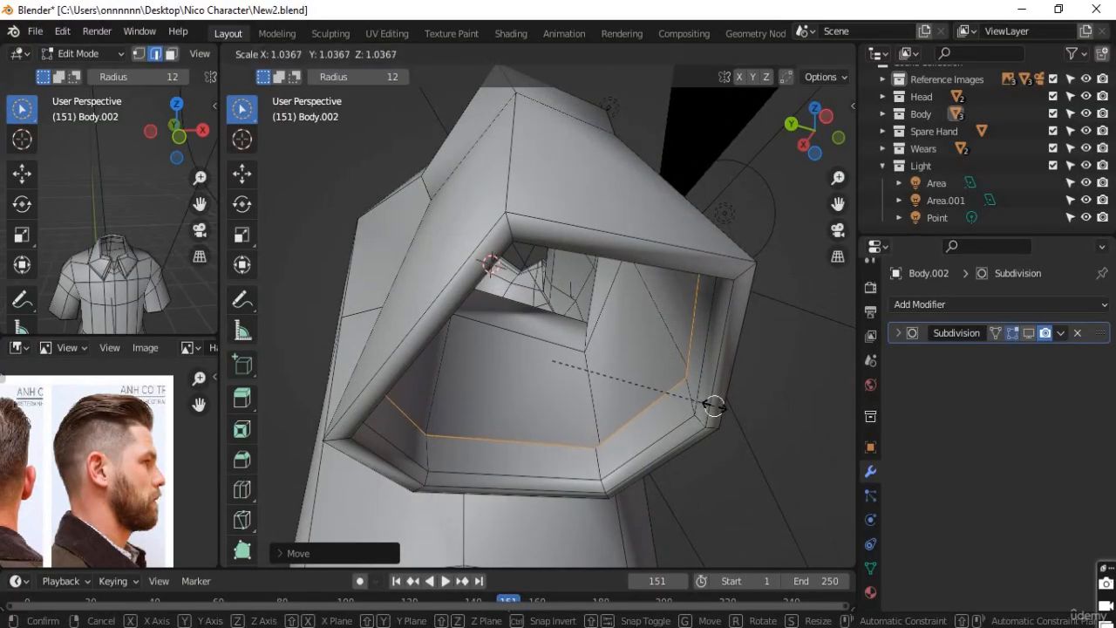
left_click(708, 402)
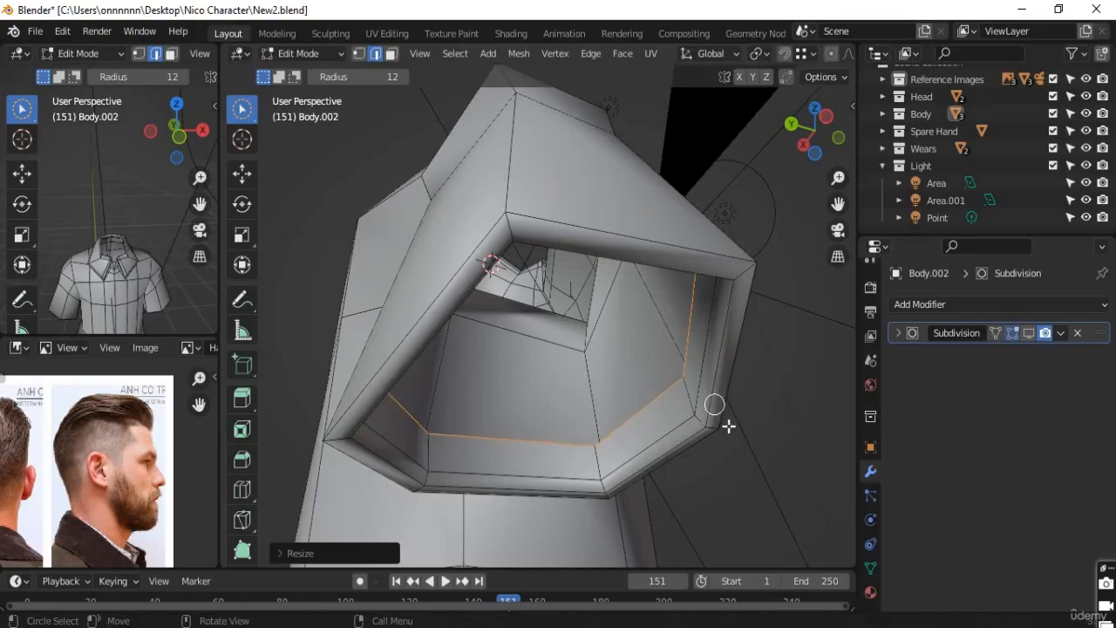
middle_click_drag(715, 409, 531, 454)
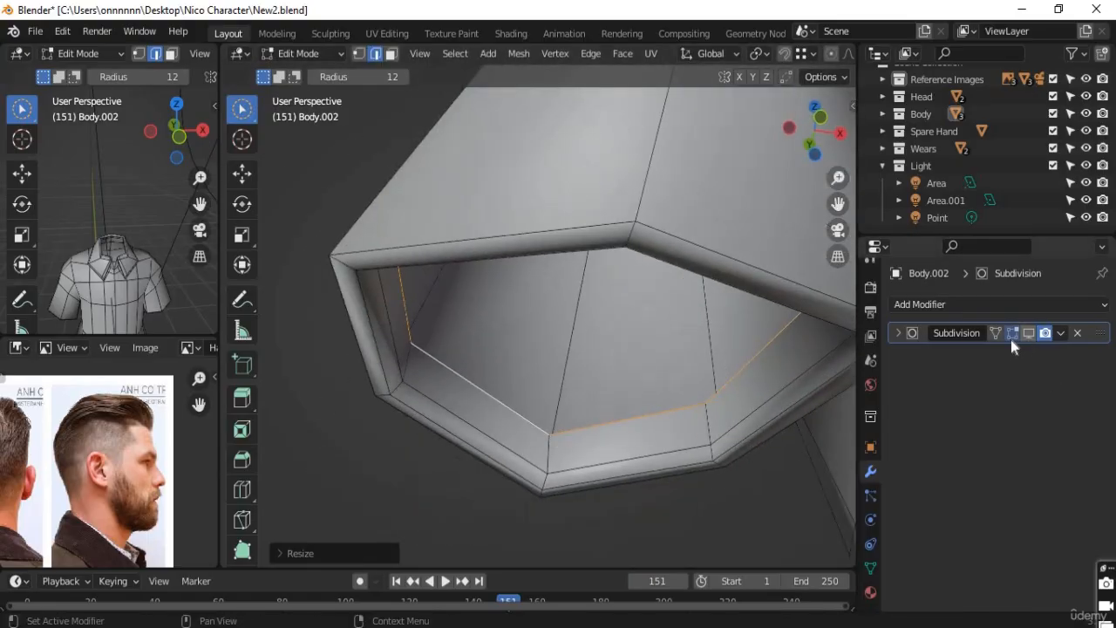
left_click(1028, 332)
middle_click_drag(720, 349, 431, 329)
key("Tab")
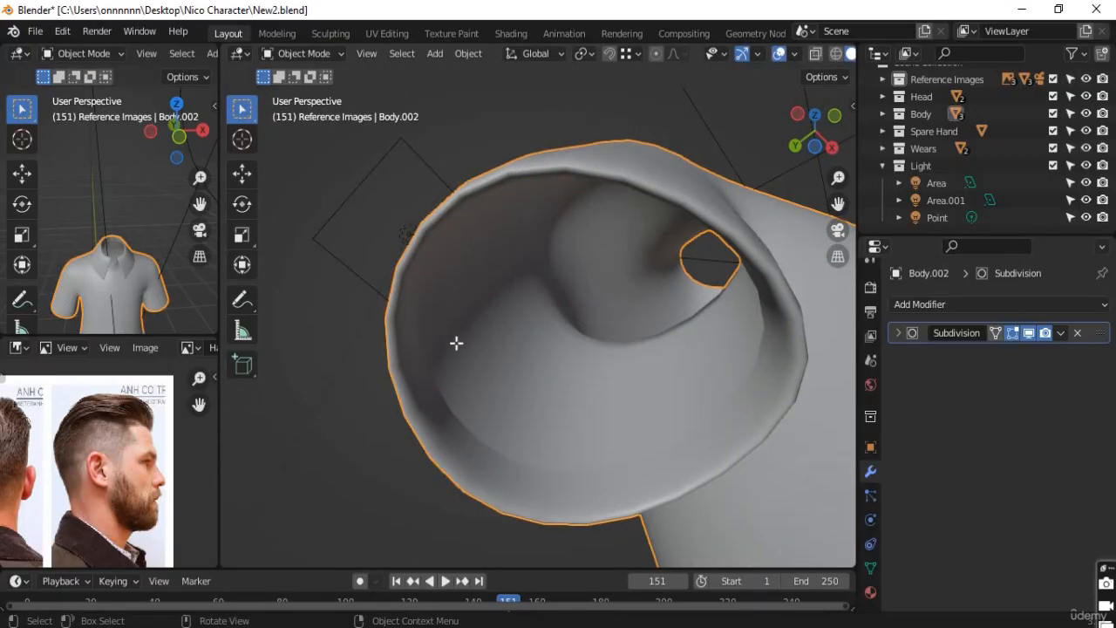
key("Tab")
With subdivision off, scale the sleeve rim's inner edge loop to about 0.97, and restore the subdivision display
left_click(1029, 332)
middle_click_drag(393, 342, 512, 361)
key("s")
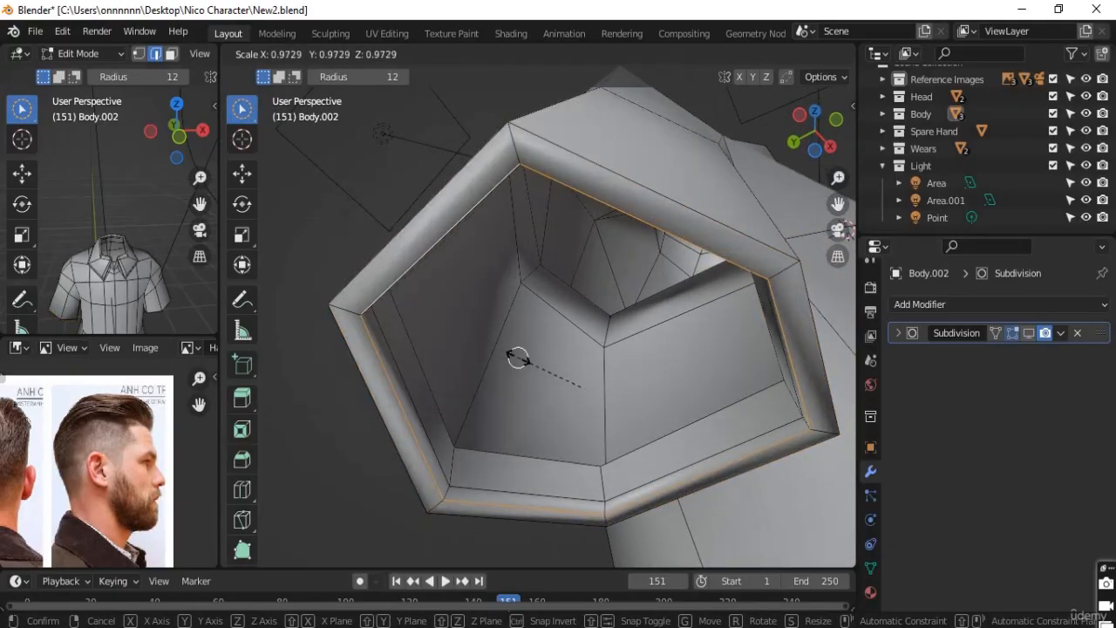
left_click(737, 391)
left_click(1029, 333)
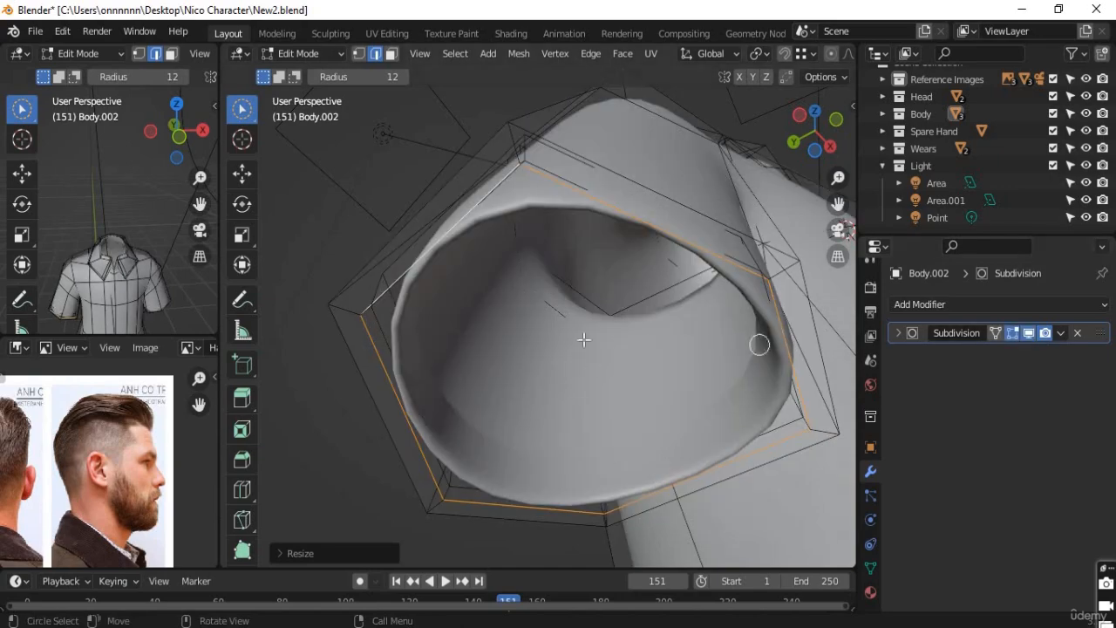
Examine the smoothed shirt from the front and below in Object Mode, and return to mesh editing
middle_click_drag(585, 337, 646, 414)
key("Tab")
scroll(646, 408, "up", 4)
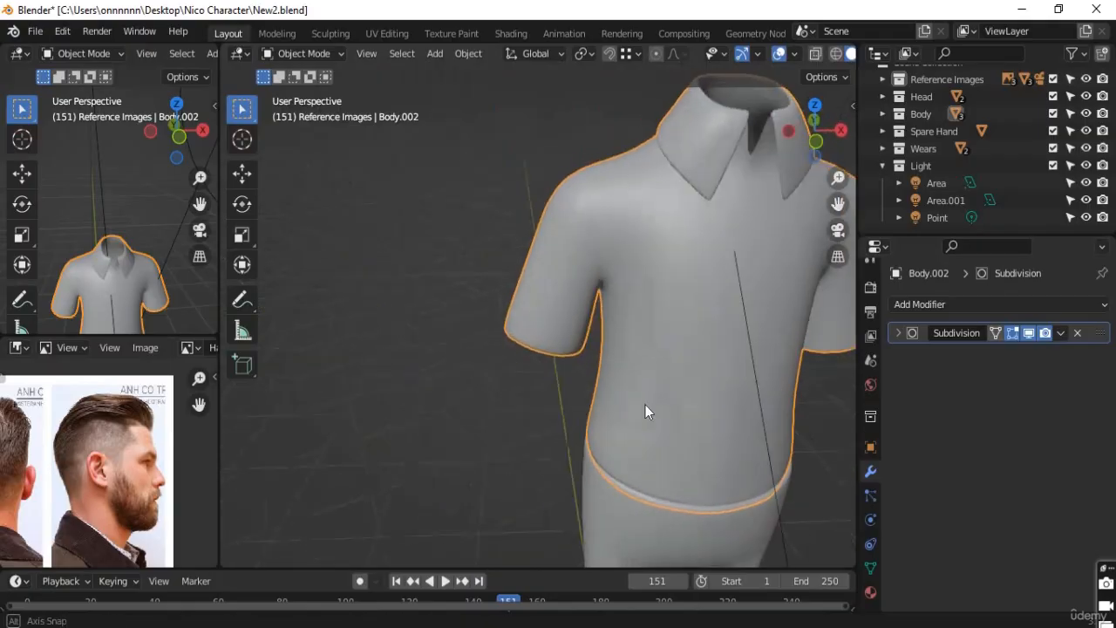
middle_click_drag(451, 336, 610, 306)
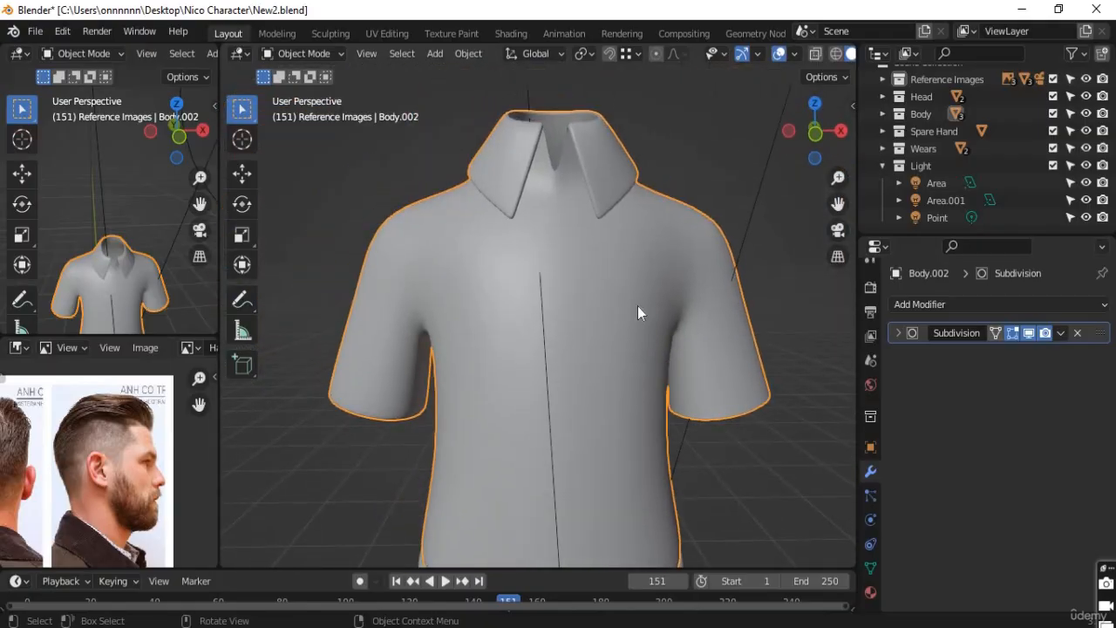
middle_click_drag(697, 351, 554, 108)
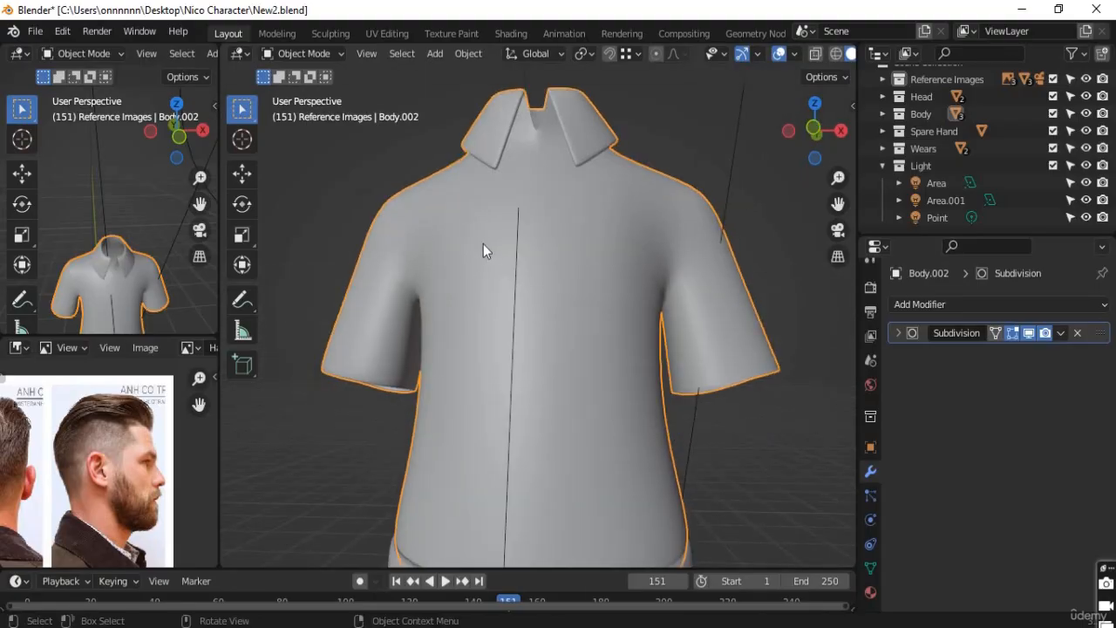
key("Tab")
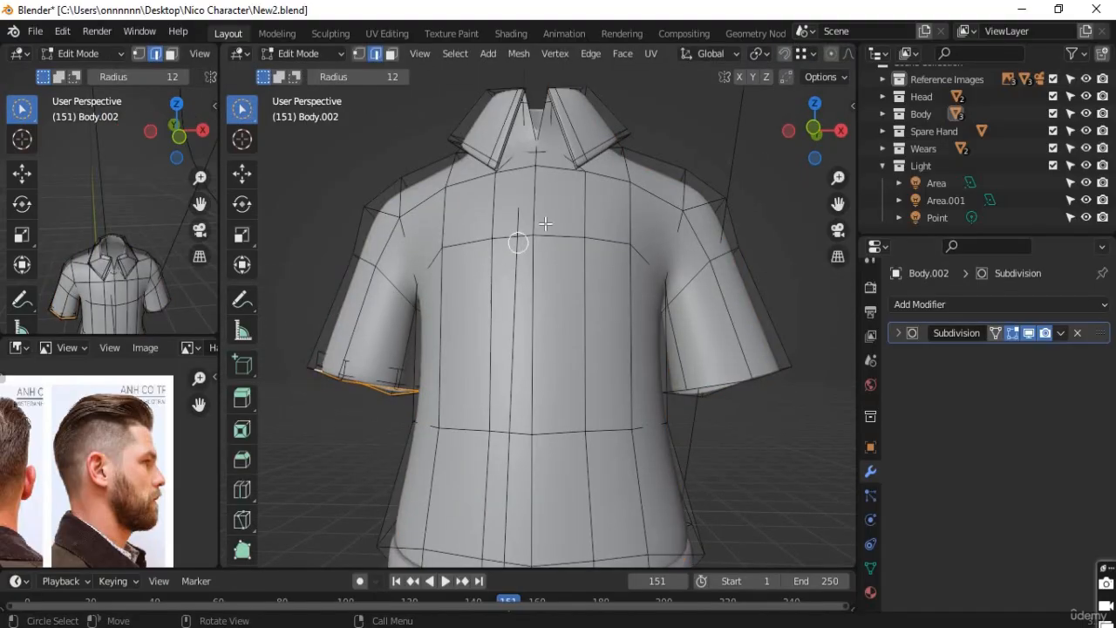
In see-through front view, box-select all faces of the shirt half without the new sleeve rim and delete them
key("KP_1")
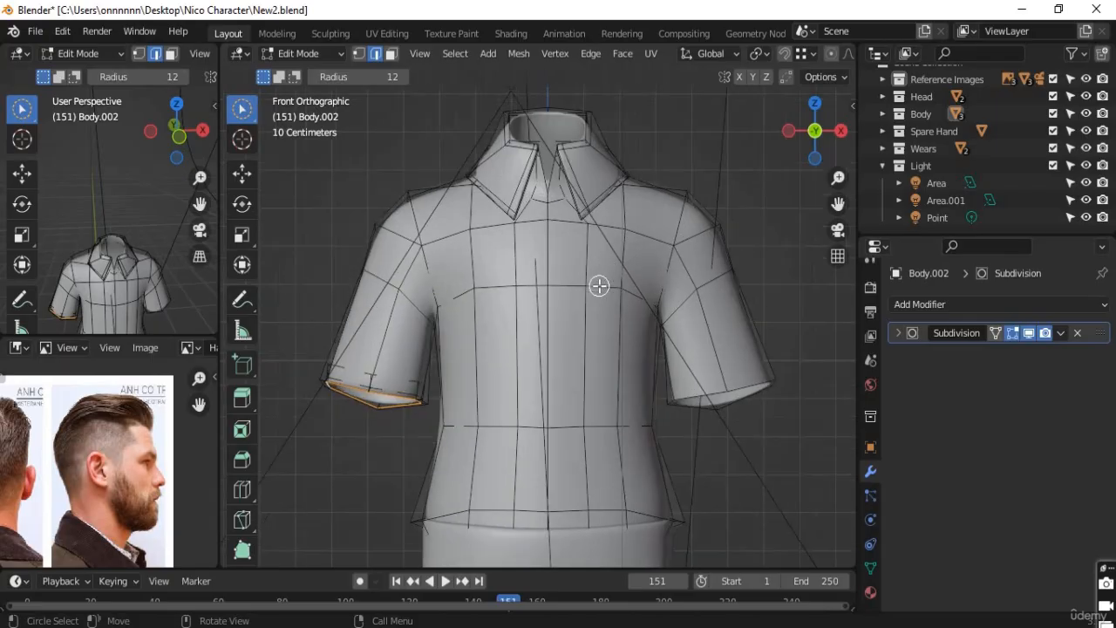
key("alt+z")
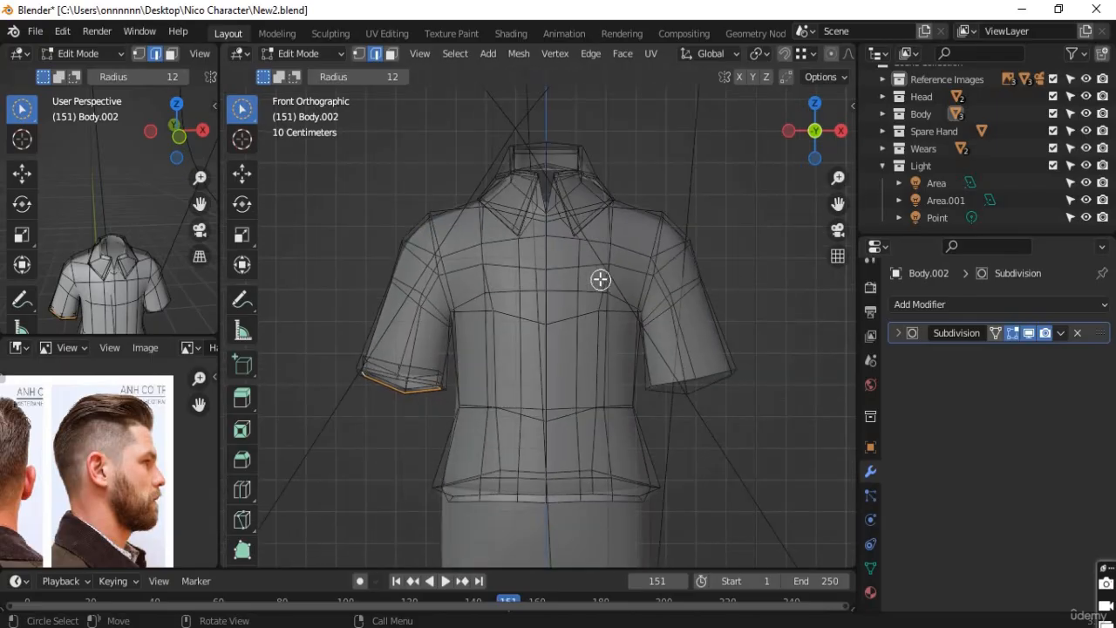
left_click(391, 53)
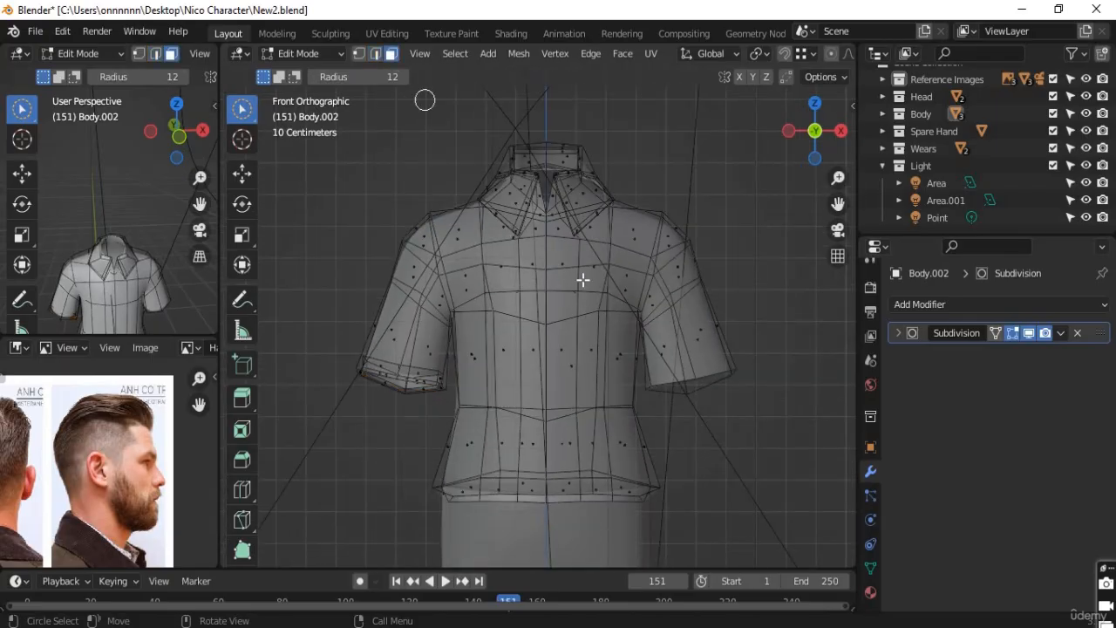
scroll(581, 279, "down", 2, "ctrl")
key("c")
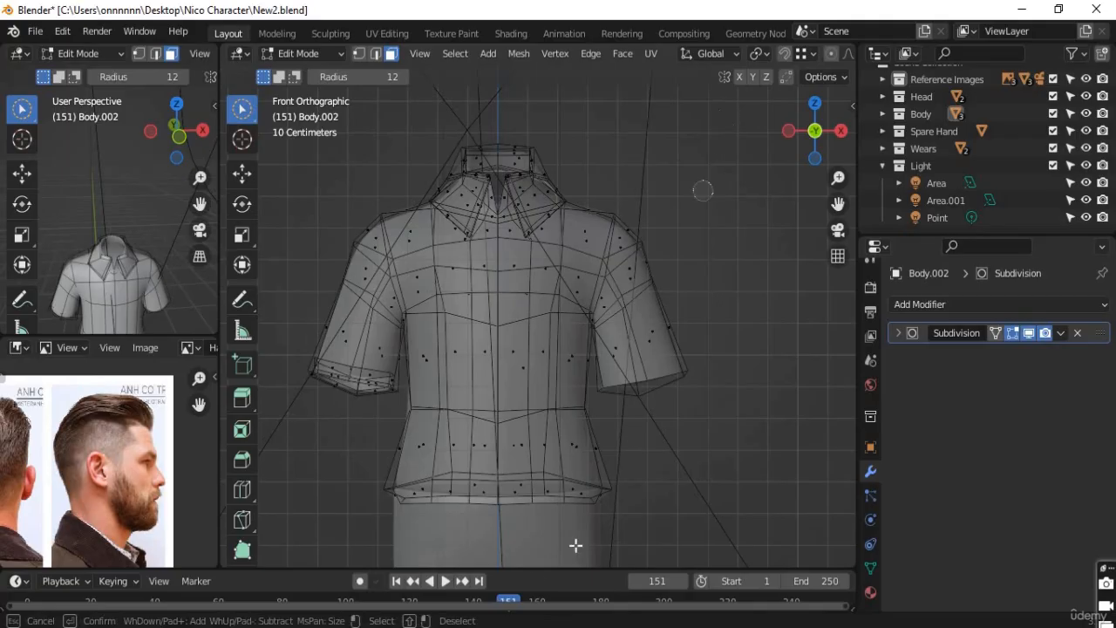
key("Escape")
left_click_drag(247, 124, 297, 157)
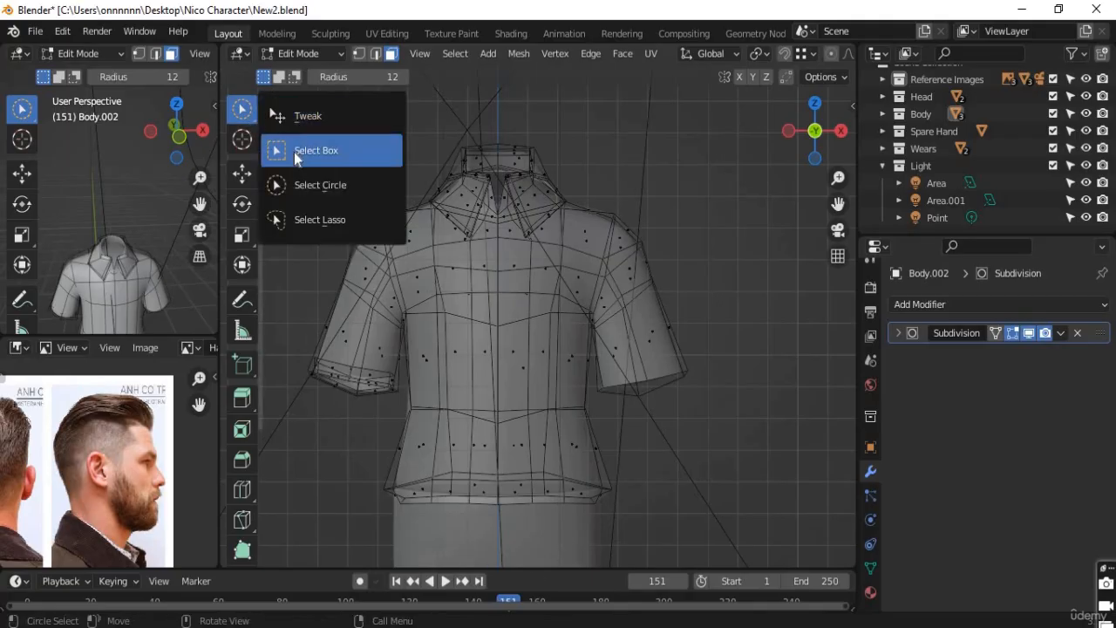
left_click_drag(727, 124, 503, 512)
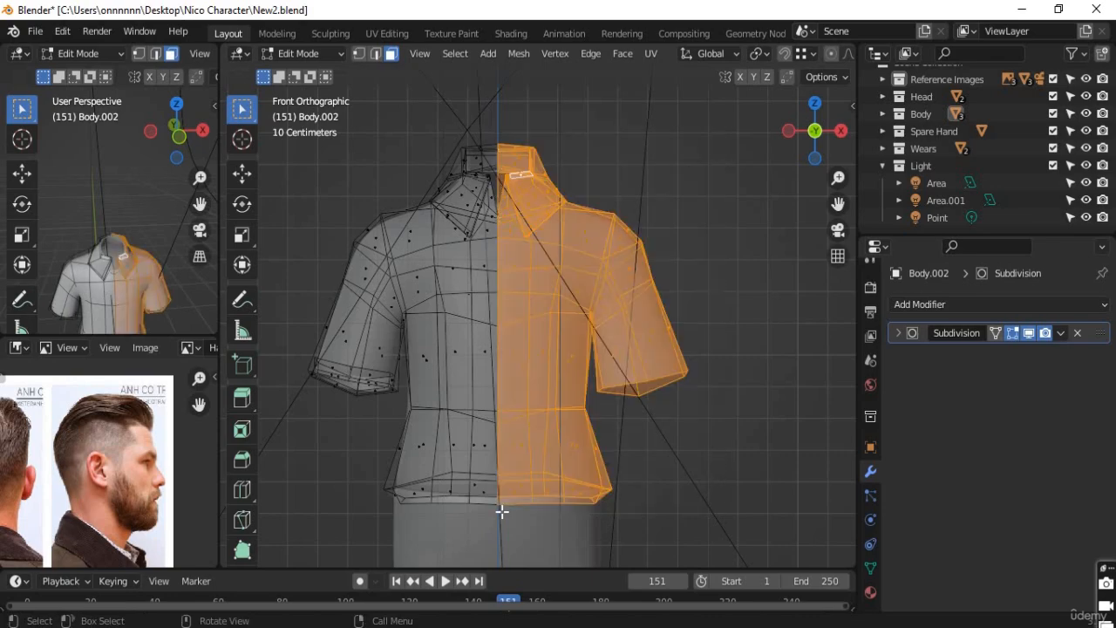
key("x")
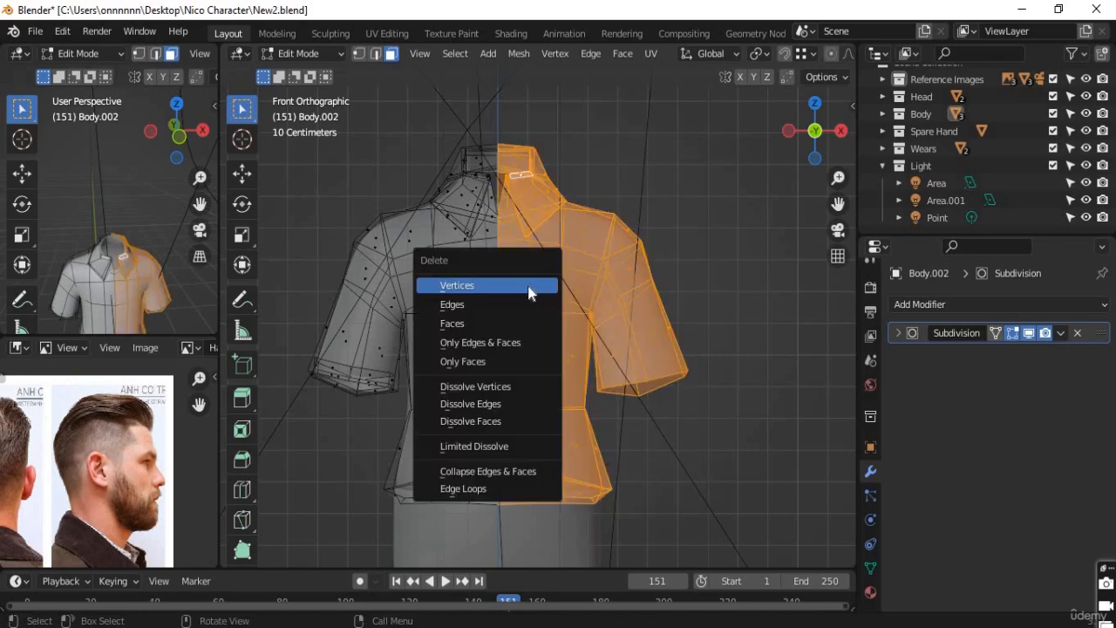
left_click(479, 325)
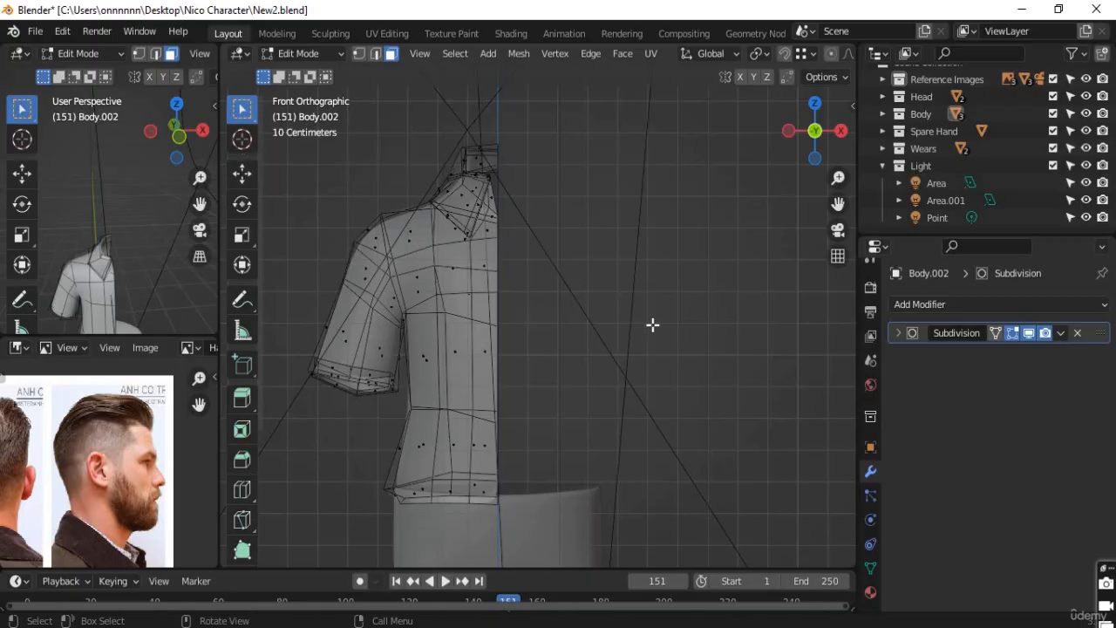
Return to Object Mode and add a Mirror modifier on the X axis to the half shirt
key("Tab")
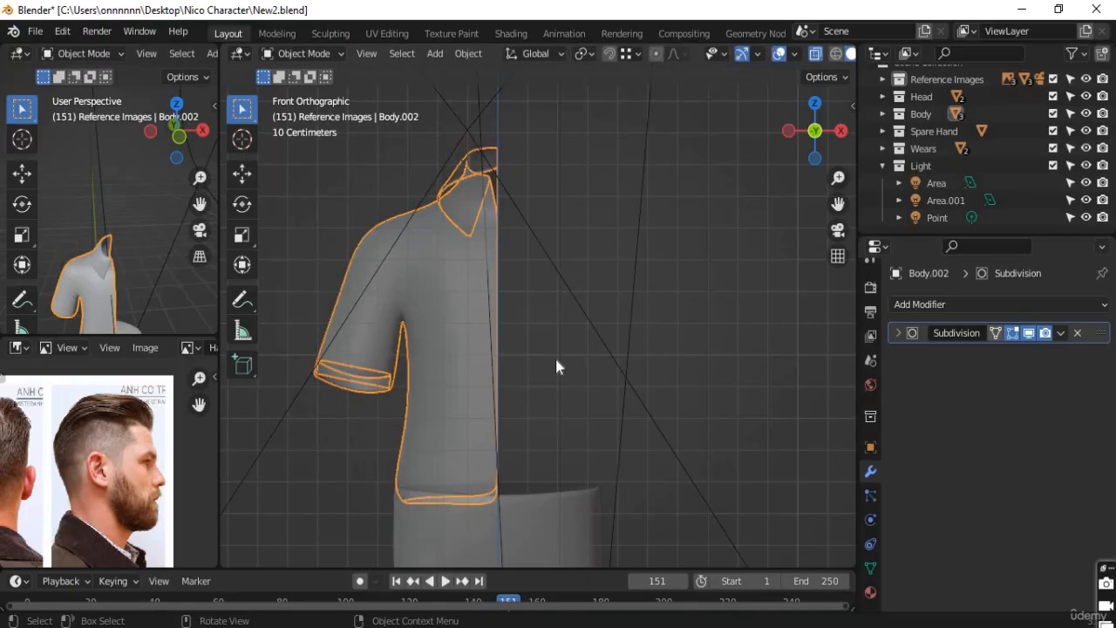
scroll(556, 359, "down", 8)
scroll(552, 328, "up", 2)
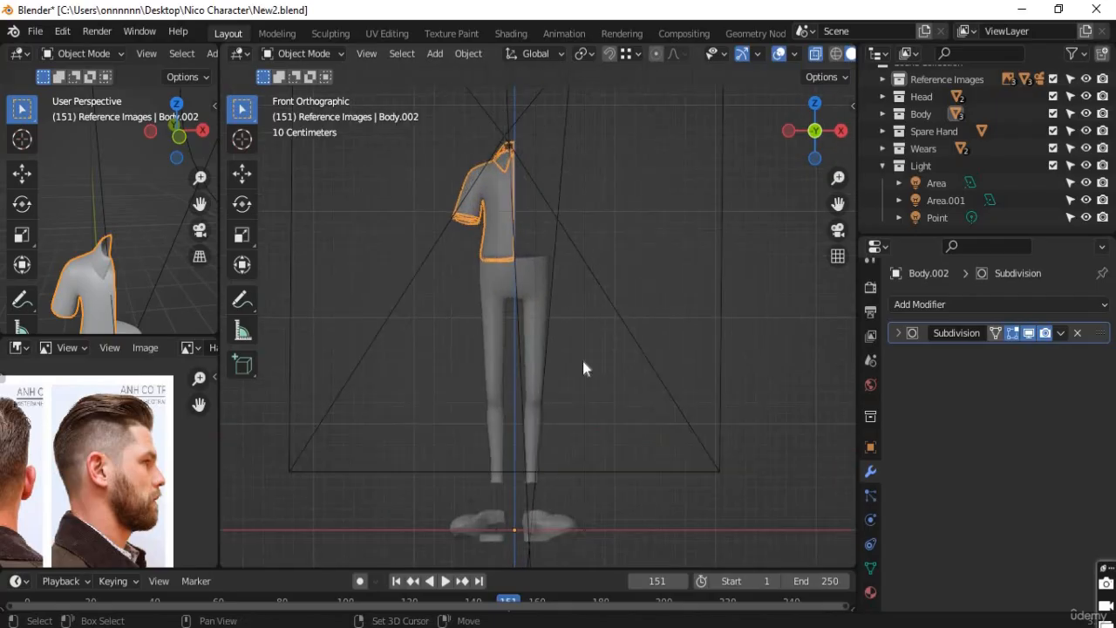
scroll(583, 361, "up", 3, "shift")
left_click(922, 304)
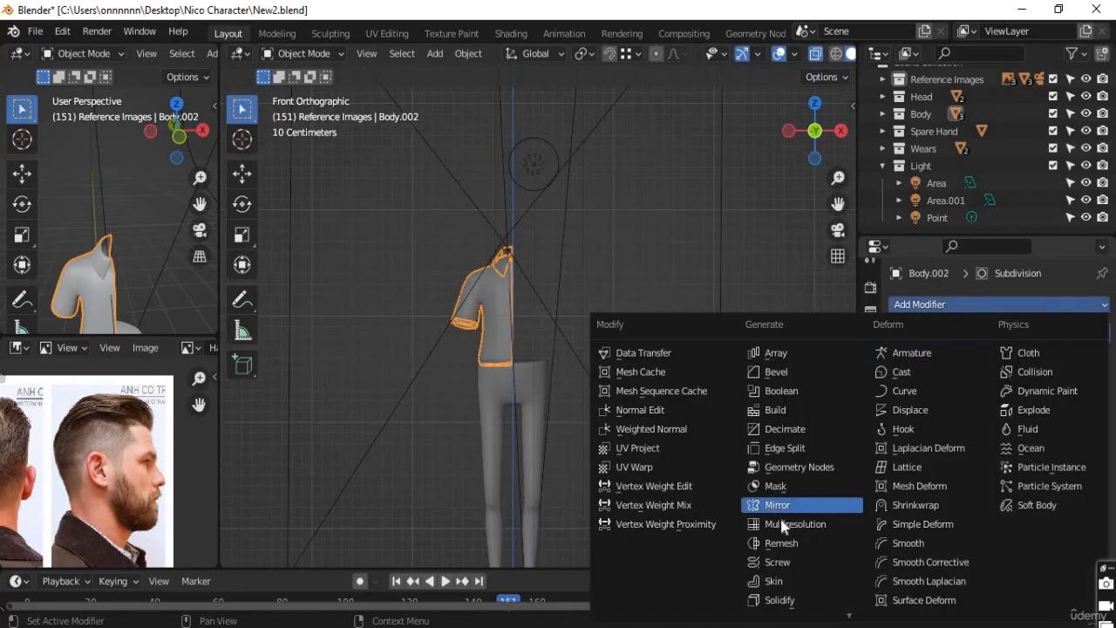
left_click(789, 504)
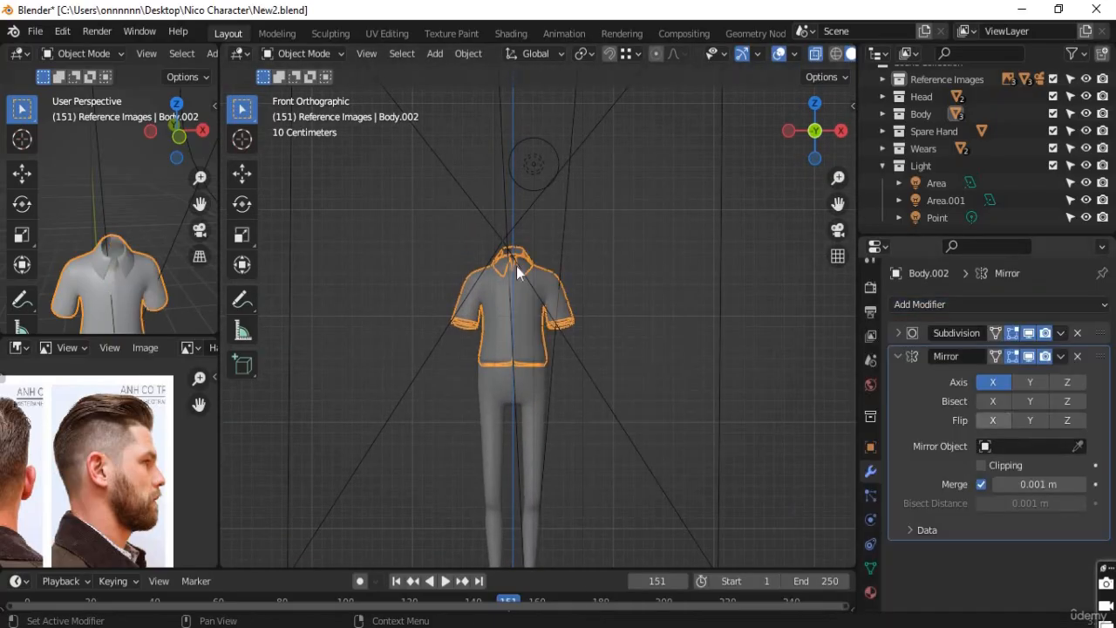
Move the Mirror modifier above the Subdivision modifier in the shirt's modifier stack
scroll(517, 273, "up", 5)
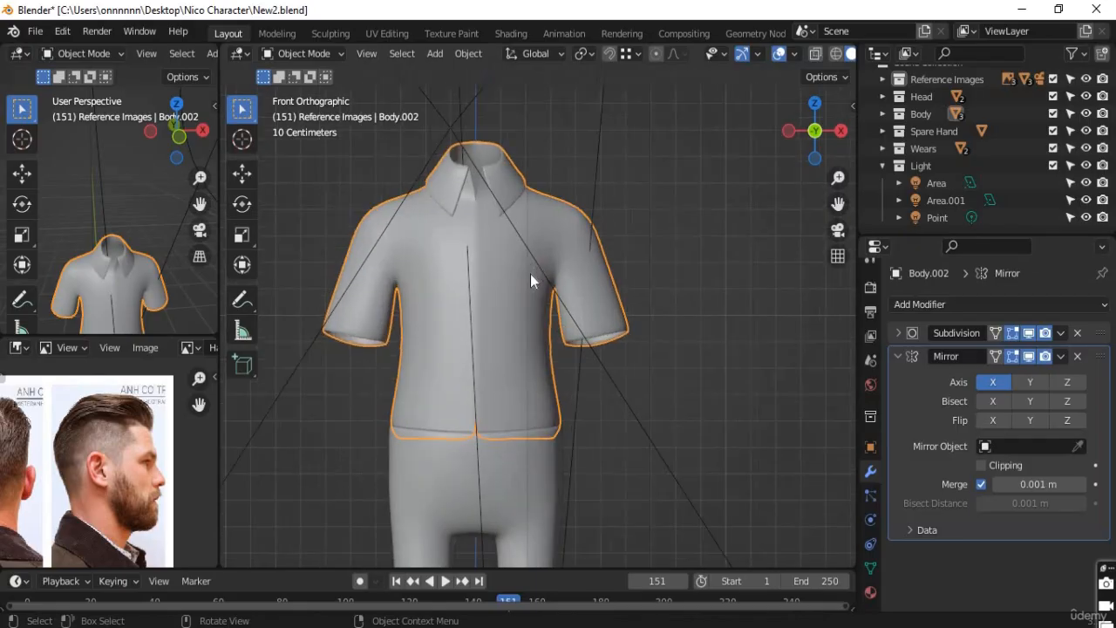
scroll(530, 273, "up", 1)
left_click(1061, 357)
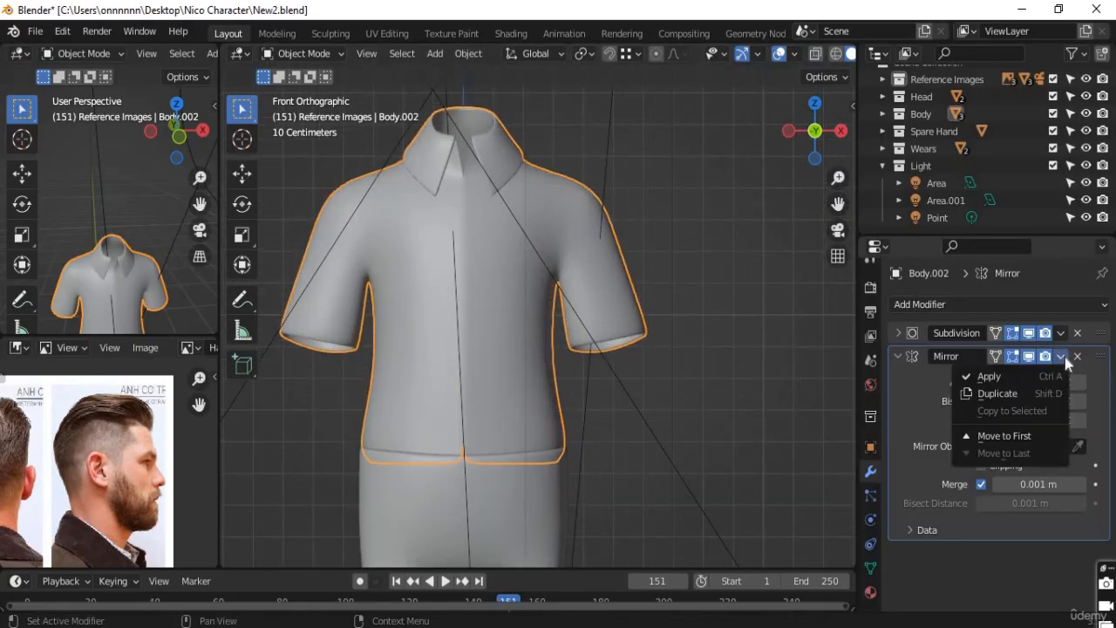
left_click_drag(1105, 361, 1105, 328)
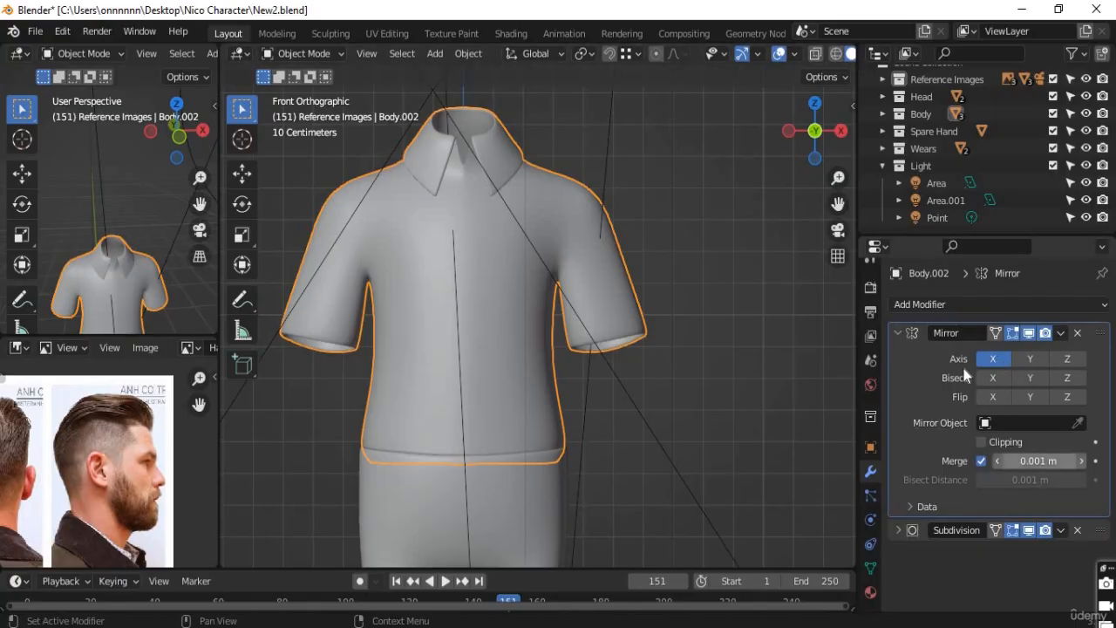
left_click(897, 333)
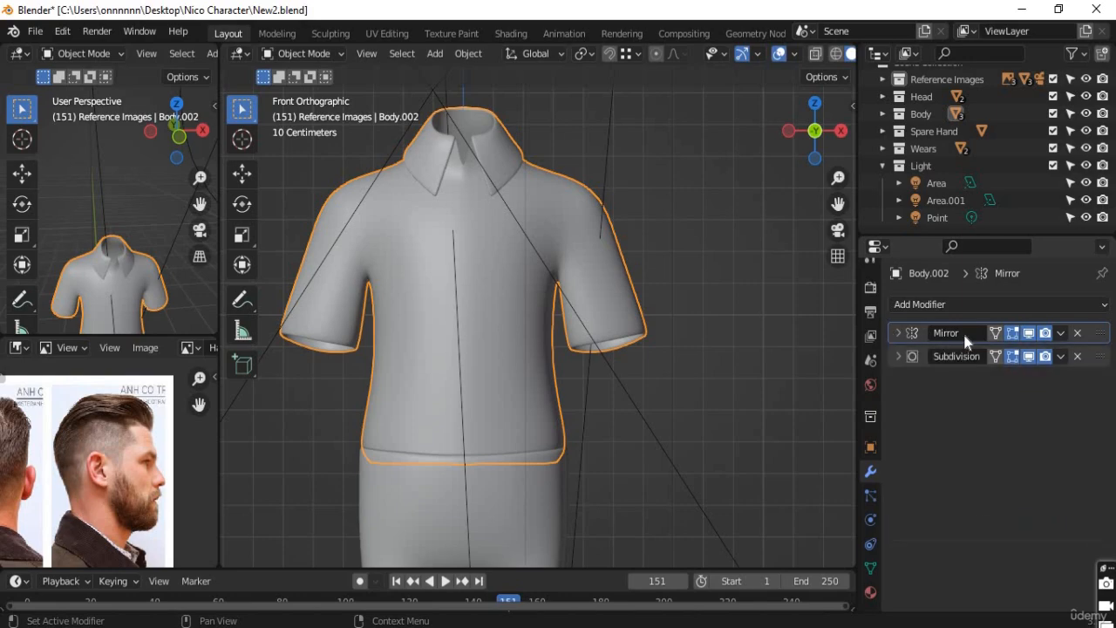
Enable Clipping on the shirt's Mirror modifier and apply the modifier
left_click(1060, 332)
left_click(897, 334)
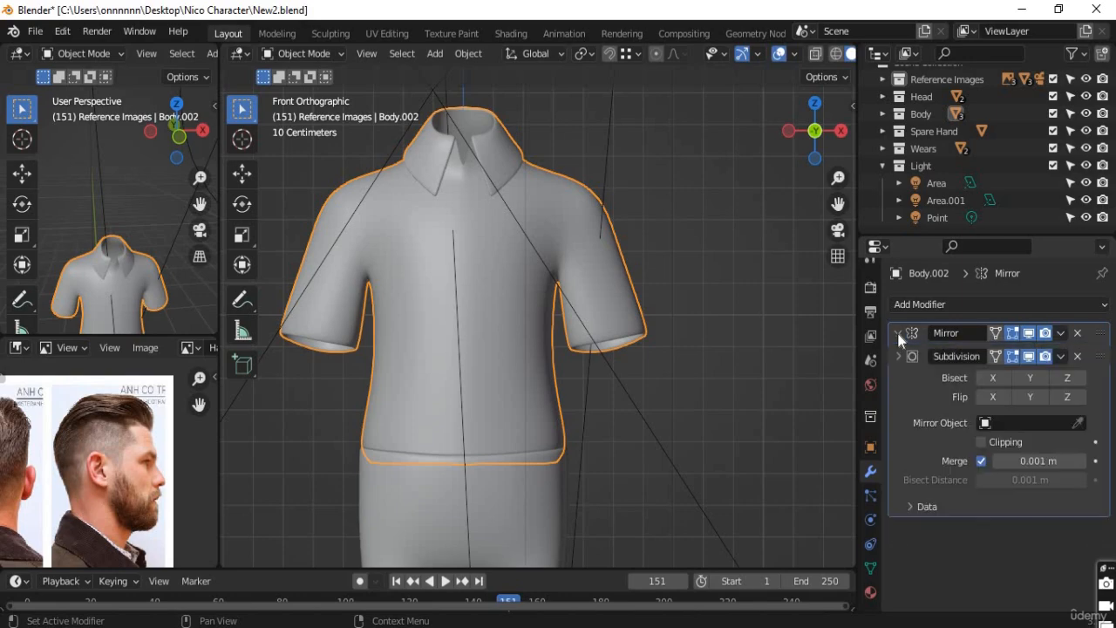
left_click(982, 442)
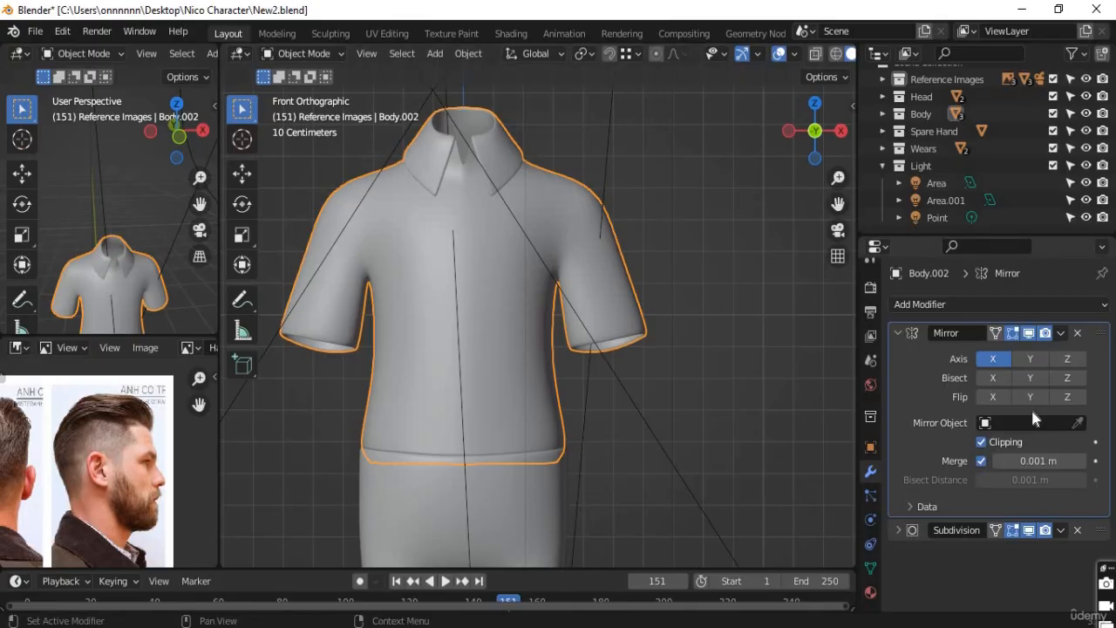
left_click(1061, 332)
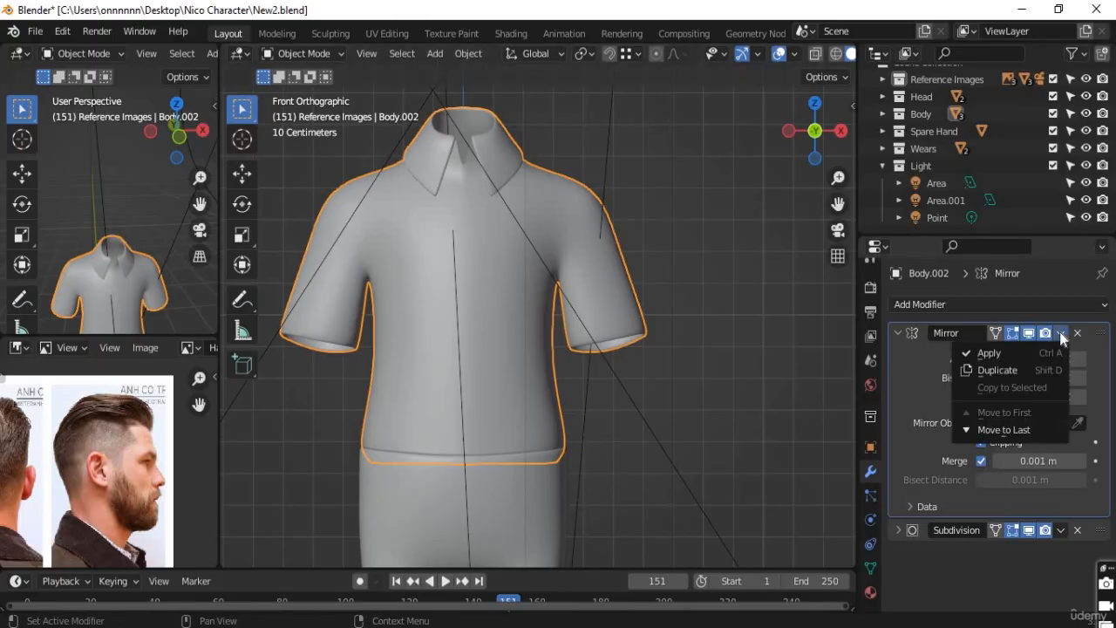
left_click(1003, 353)
Return to mesh editing on the shirt and turn off the Subdivision modifier's viewport display to work on the sleeve
middle_click_drag(744, 440, 697, 386)
scroll(698, 388, "down", 4)
middle_click_drag(695, 425, 713, 434)
scroll(541, 383, "up", 5)
middle_click_drag(262, 384, 456, 487, "shift")
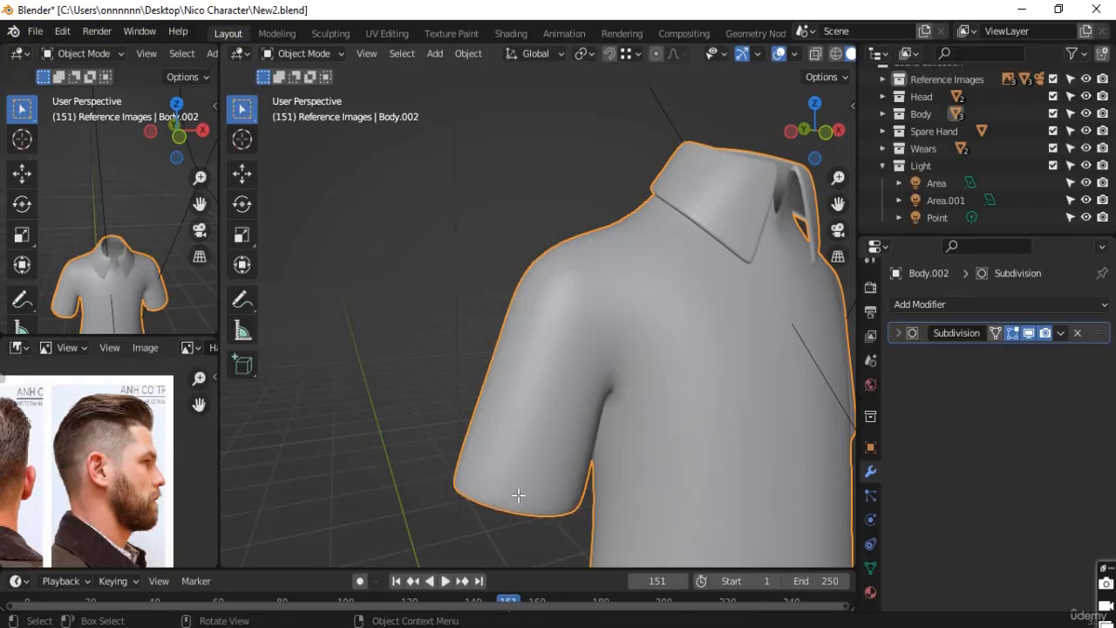
key("Tab")
scroll(528, 470, "up", 5)
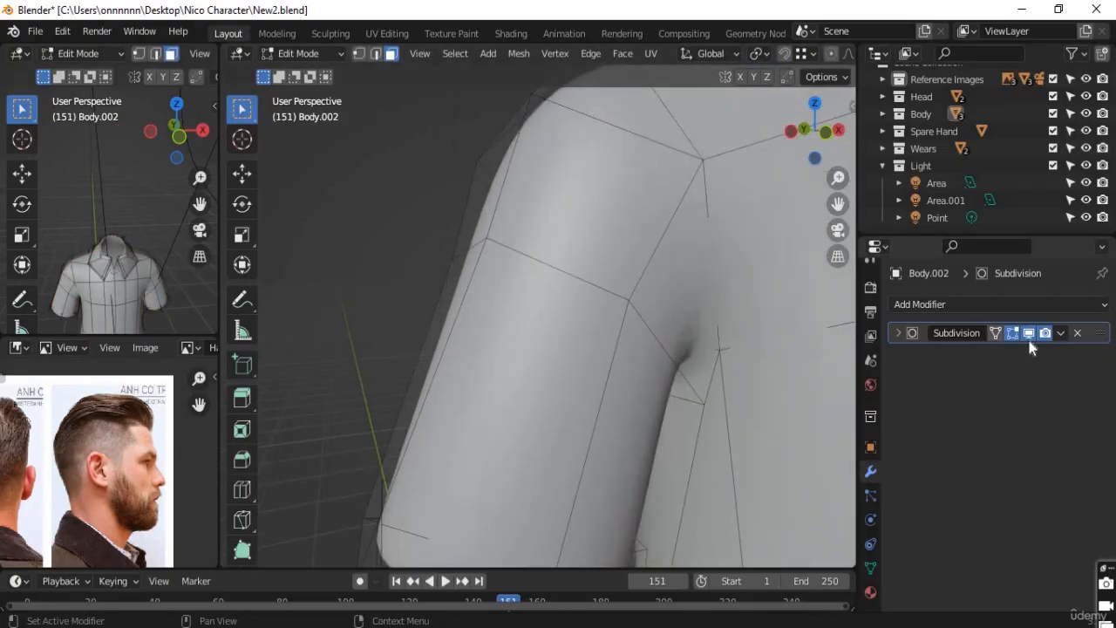
middle_click_drag(708, 442, 489, 312)
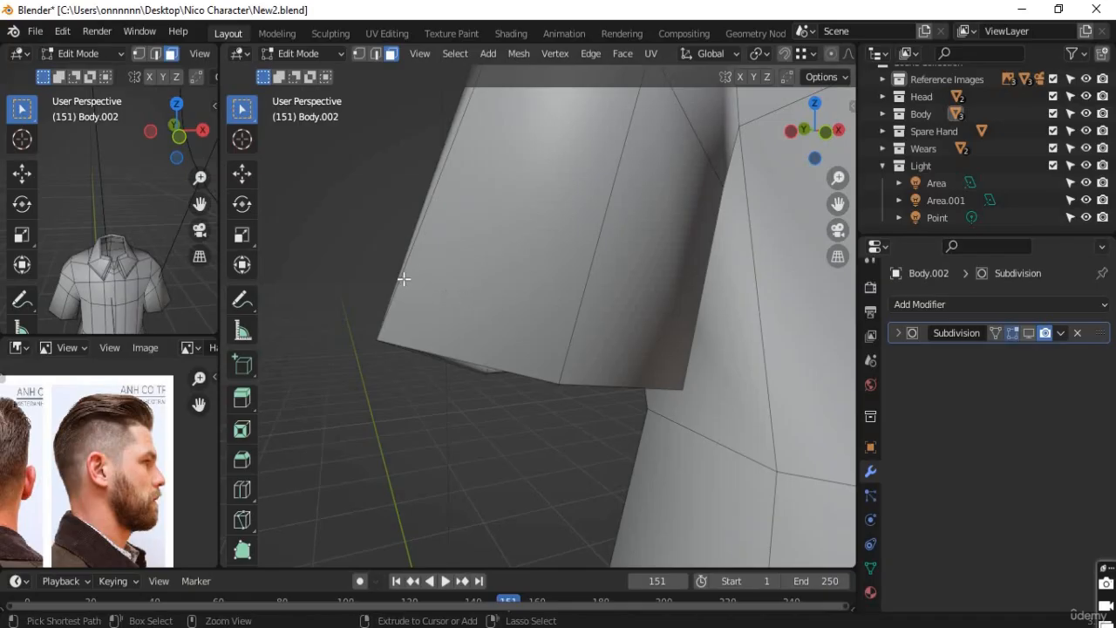
mouse_move(486, 321)
middle_mouse_down()
mouse_move(480, 284)
mouse_move(470, 329)
middle_mouse_up()
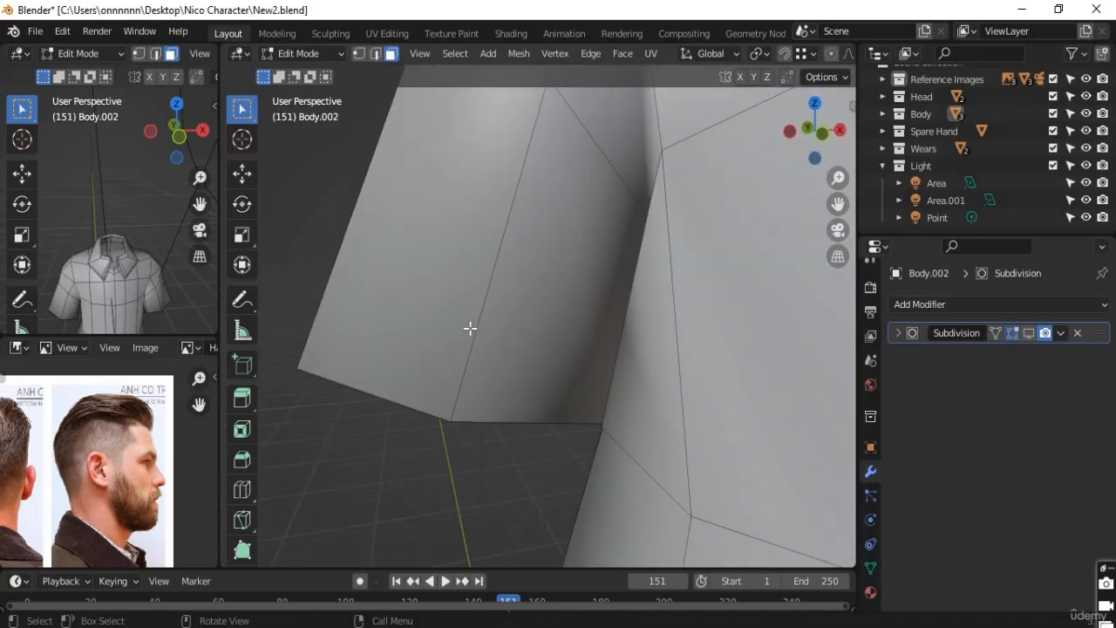
scroll(462, 349, "down", 6)
middle_click_drag(579, 337, 506, 326)
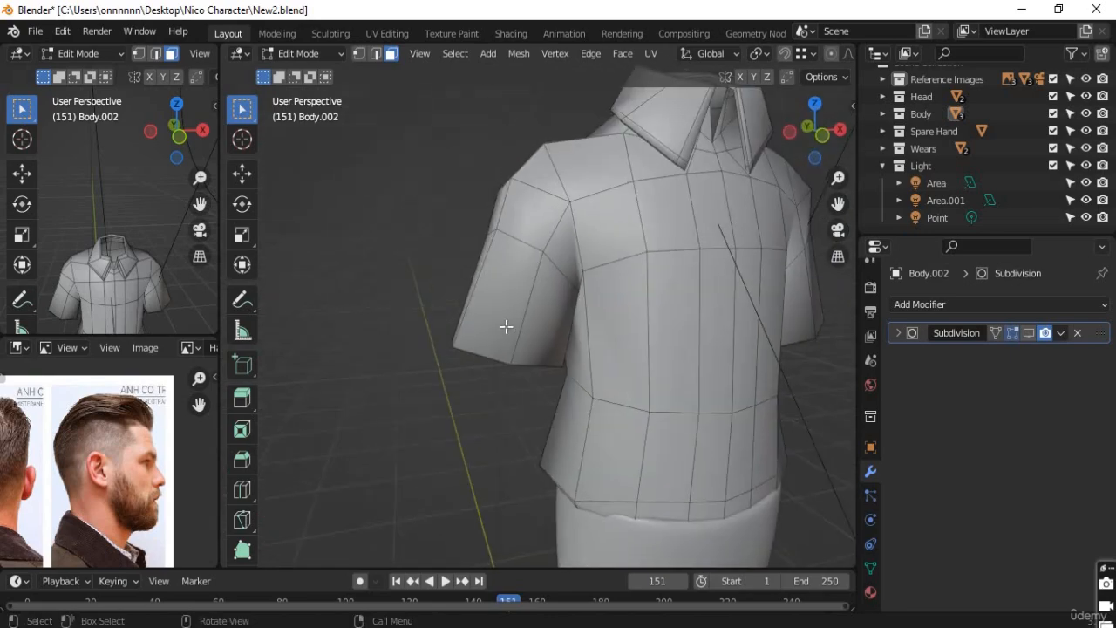
Add an edge loop around the sleeve just above its opening, and select the band of faces between loop and opening
scroll(517, 359, "up", 2)
scroll(516, 358, "up", 2)
key("ctrl+r")
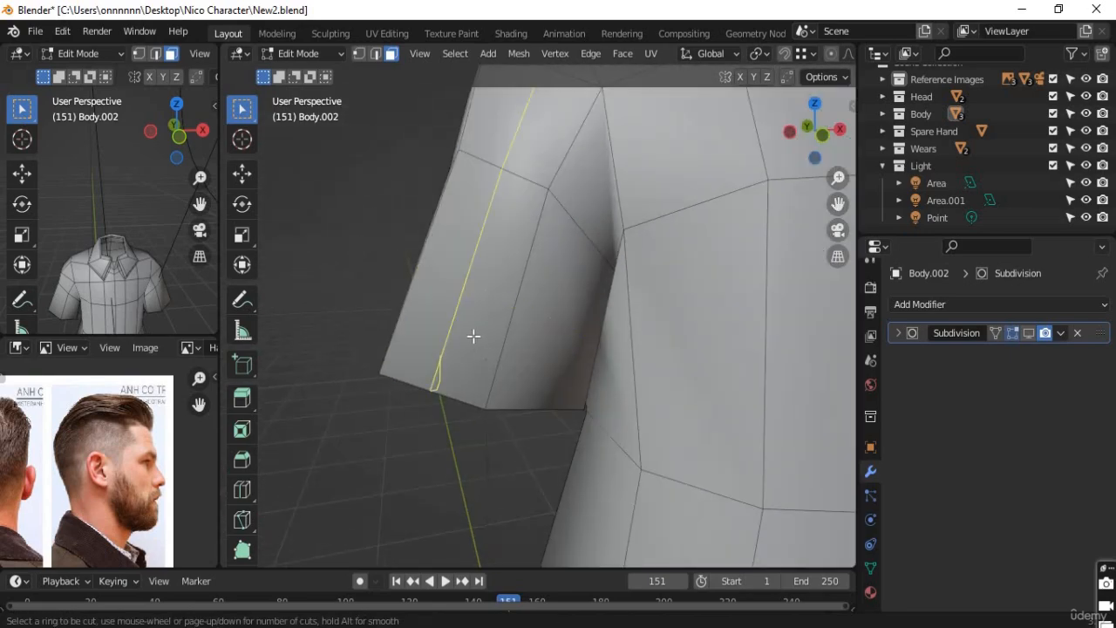
left_click(449, 370)
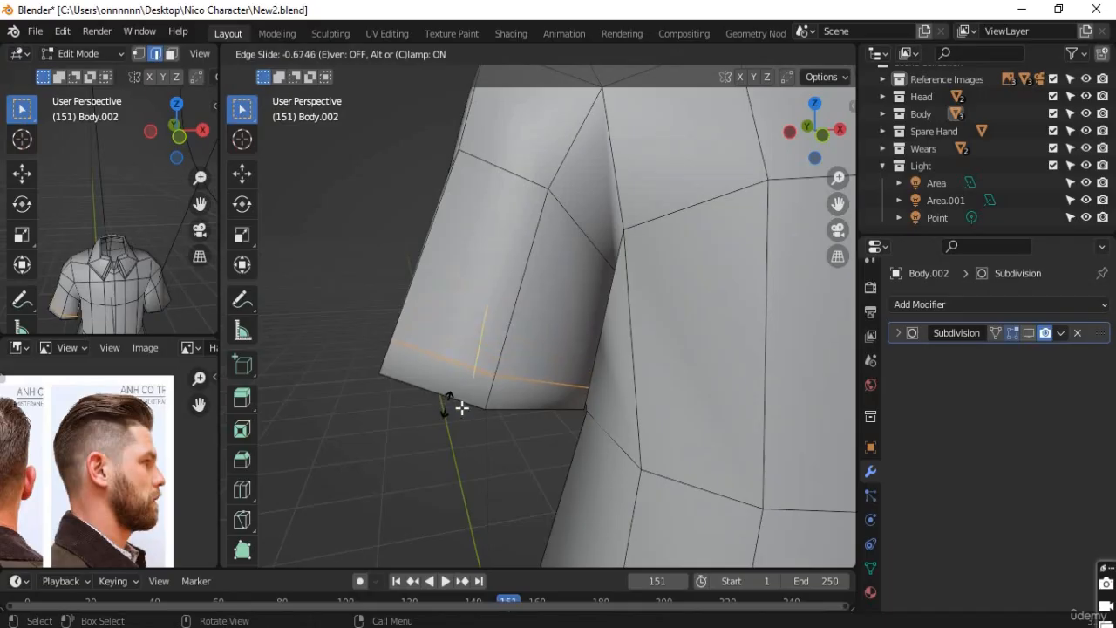
left_click(461, 407)
middle_click_drag(462, 407, 535, 370)
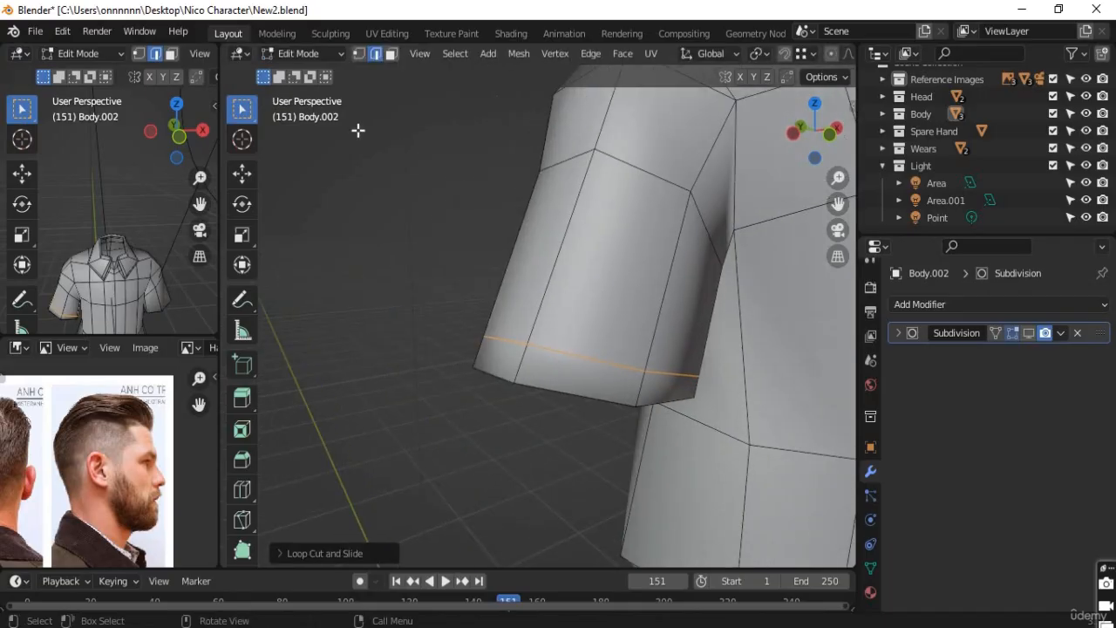
key("alt+a")
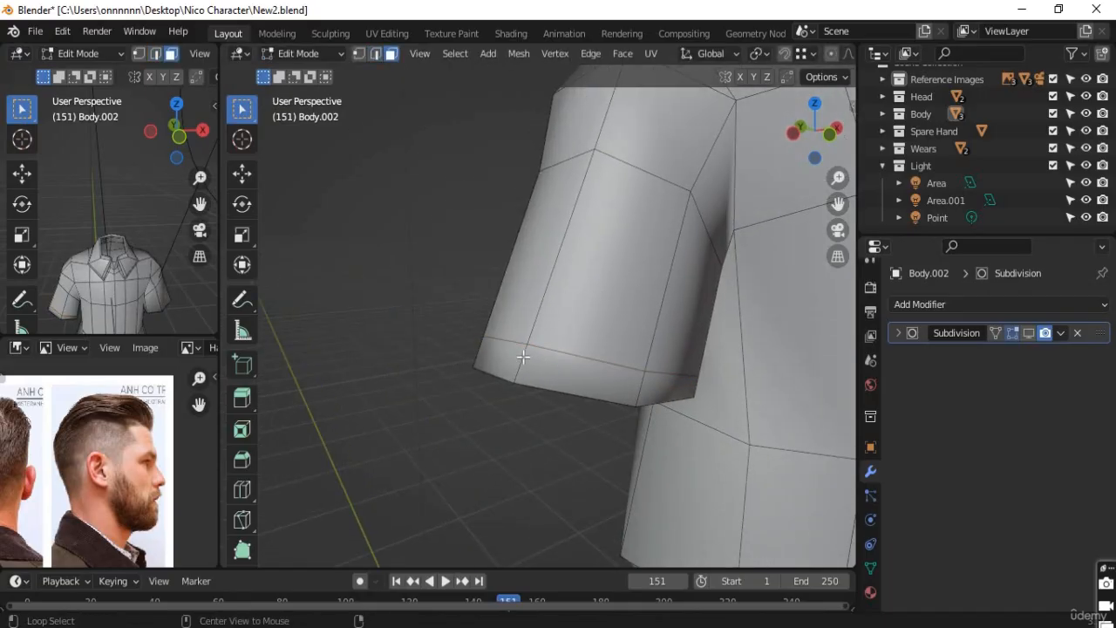
left_click(523, 357, "alt")
key("e")
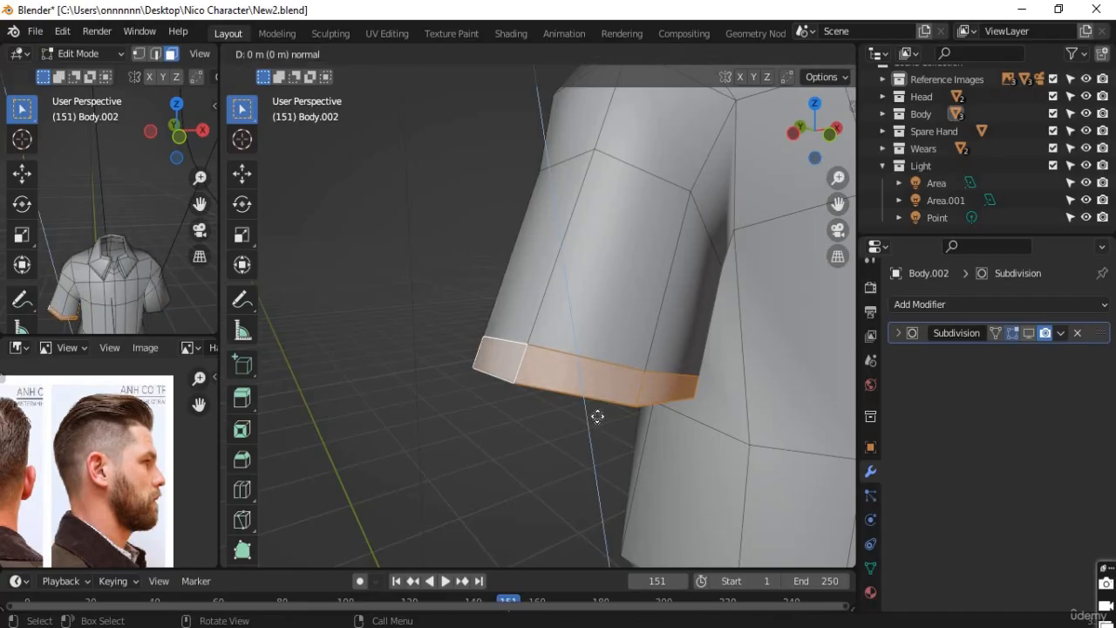
left_click(605, 419)
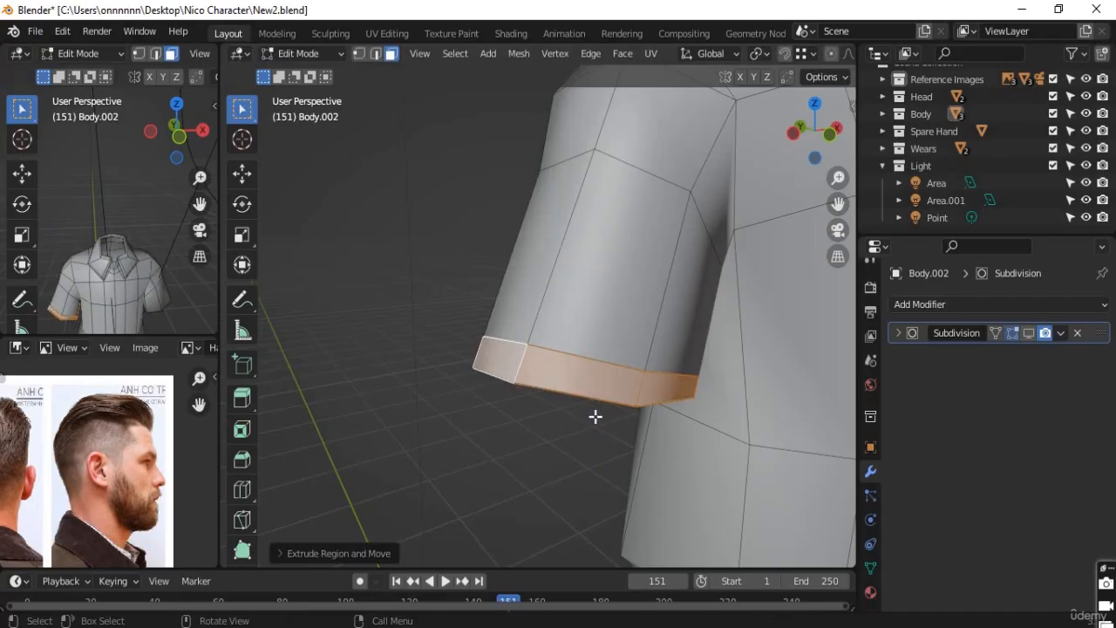
key("ctrl+z")
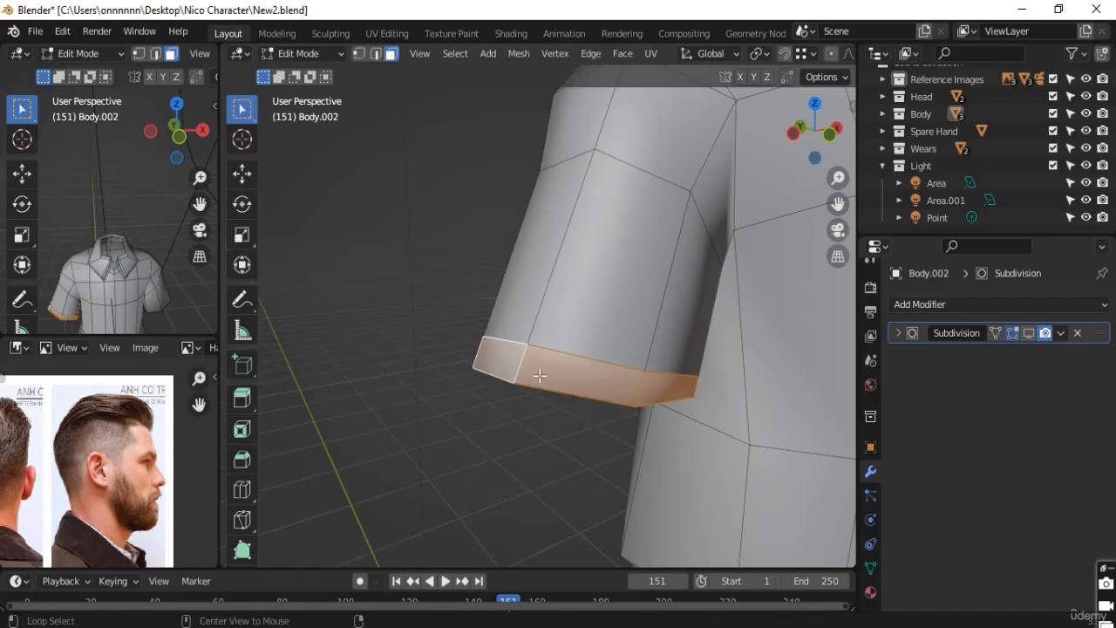
Extrude the selected sleeve band outward along its normals by about 0.016 m to form a raised cuff
key("alt+e")
left_click(541, 382)
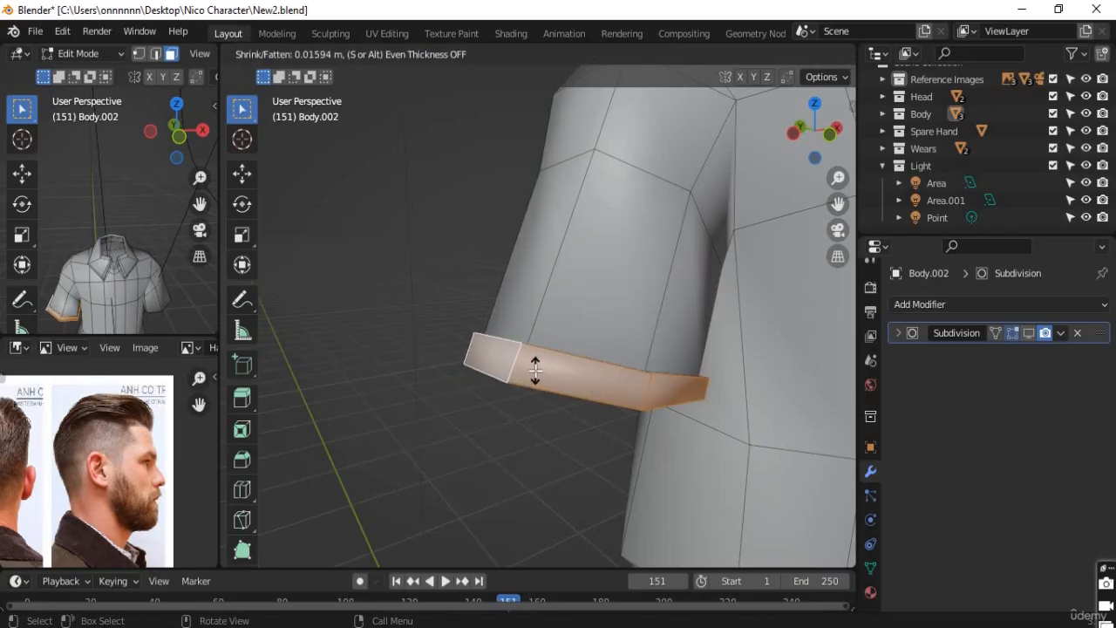
left_click(535, 371)
Add a supporting edge loop around the sleeve, slid down close against the upper edge of the raised cuff
middle_click_drag(570, 422, 604, 424)
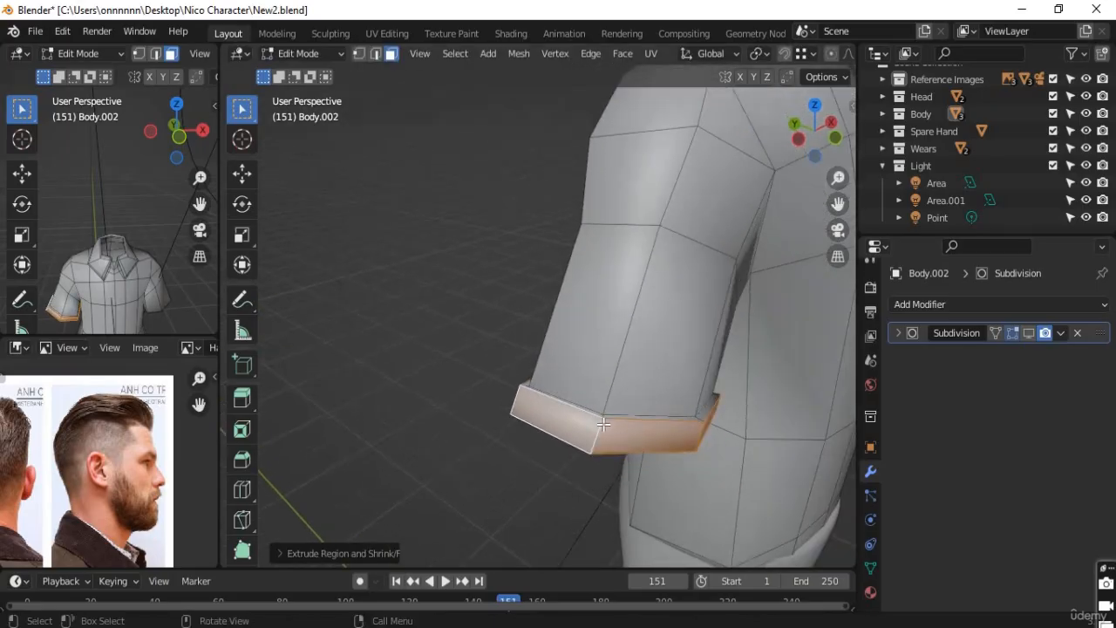
scroll(604, 425, "up", 4)
middle_click_drag(590, 361, 578, 329, "shift")
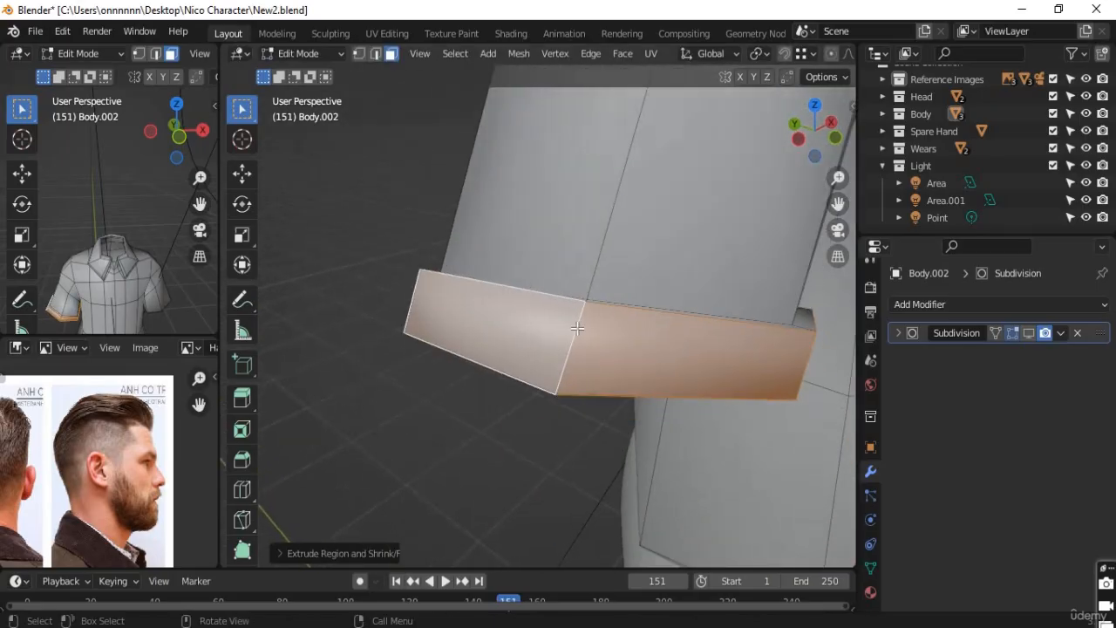
key("ctrl+r")
left_click(589, 284)
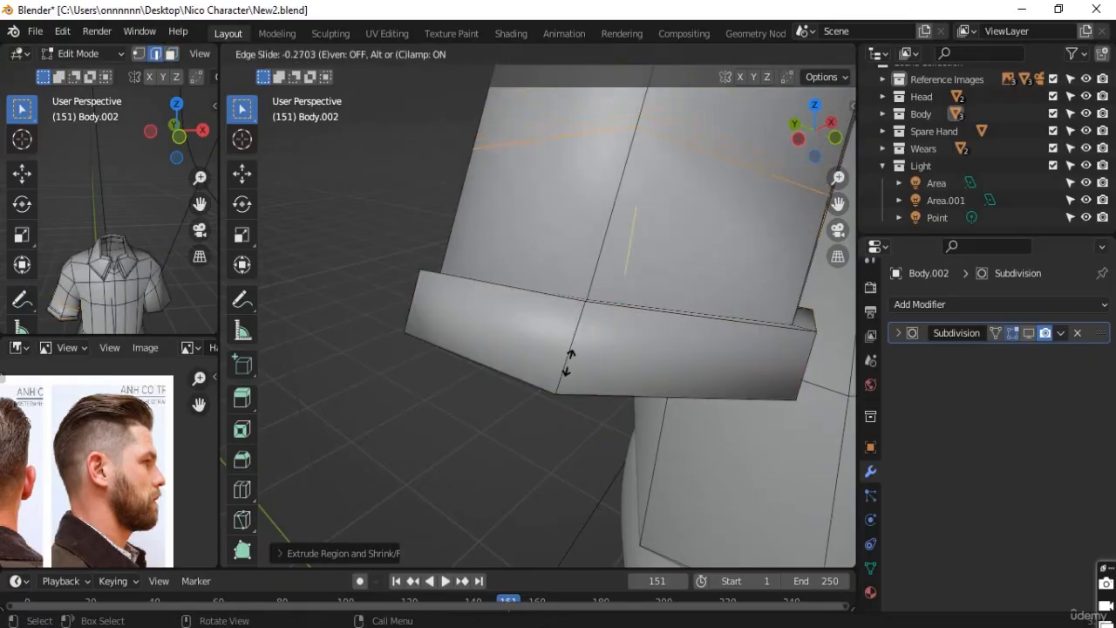
left_click(463, 520)
middle_click_drag(544, 441, 568, 319)
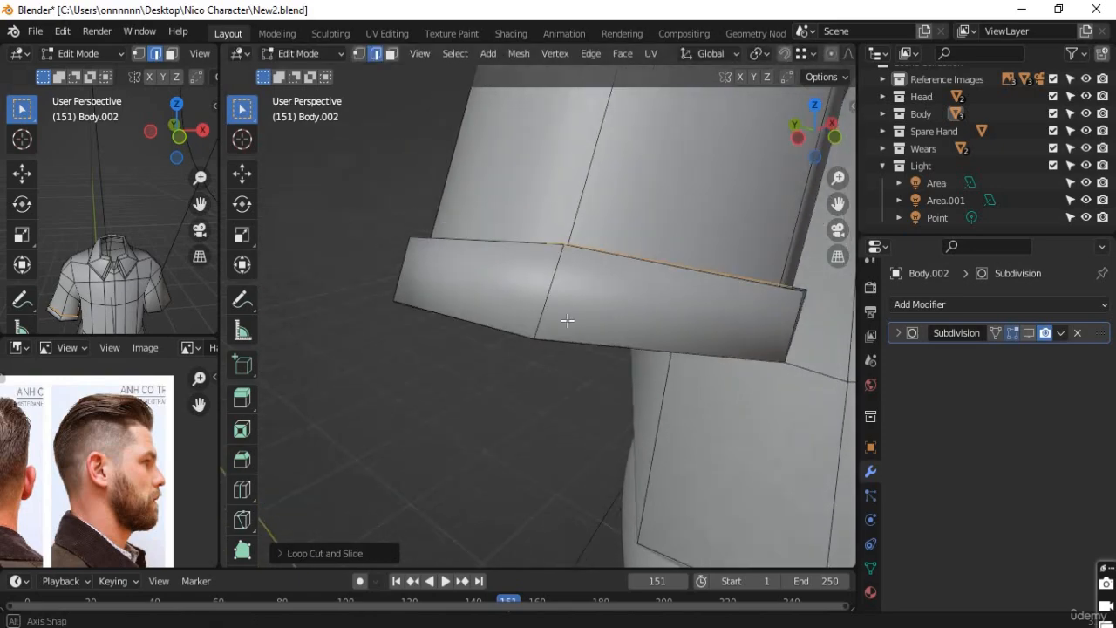
left_click(1029, 333)
left_click(1029, 333)
Add two supporting edge loops around the raised cuff, one close to its upper edge and one close to its lower edge
key("ctrl+r")
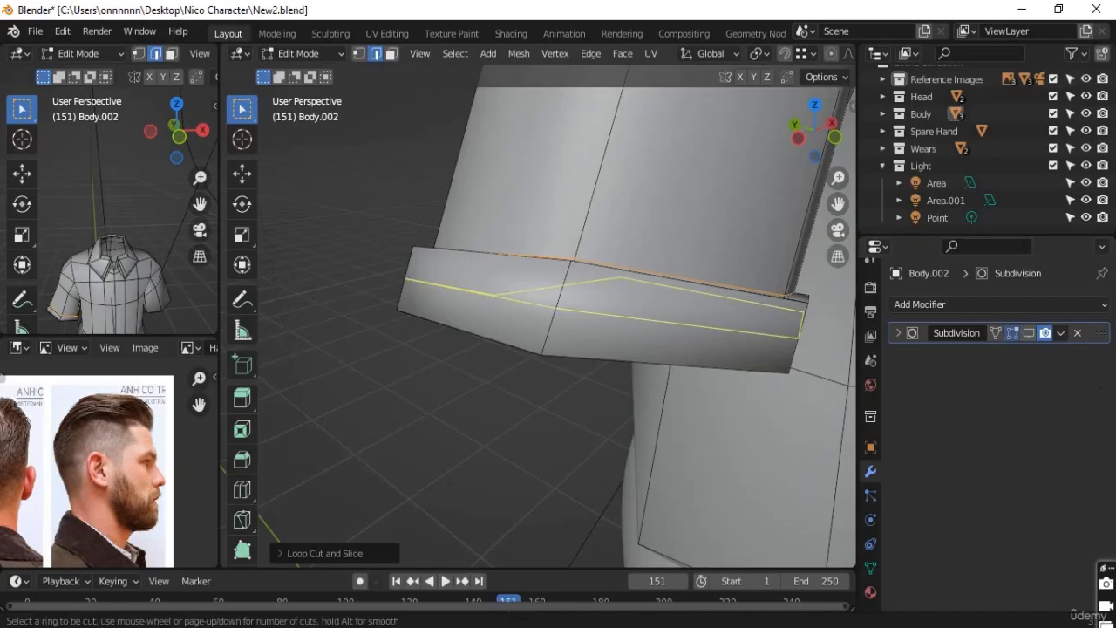
left_click(567, 272)
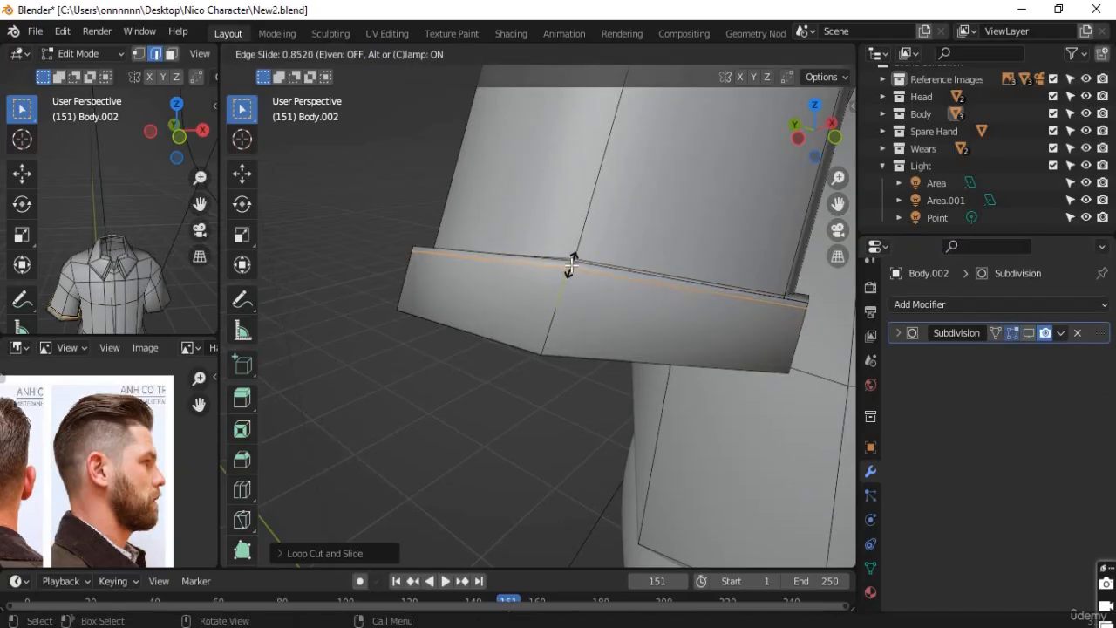
left_click(568, 266)
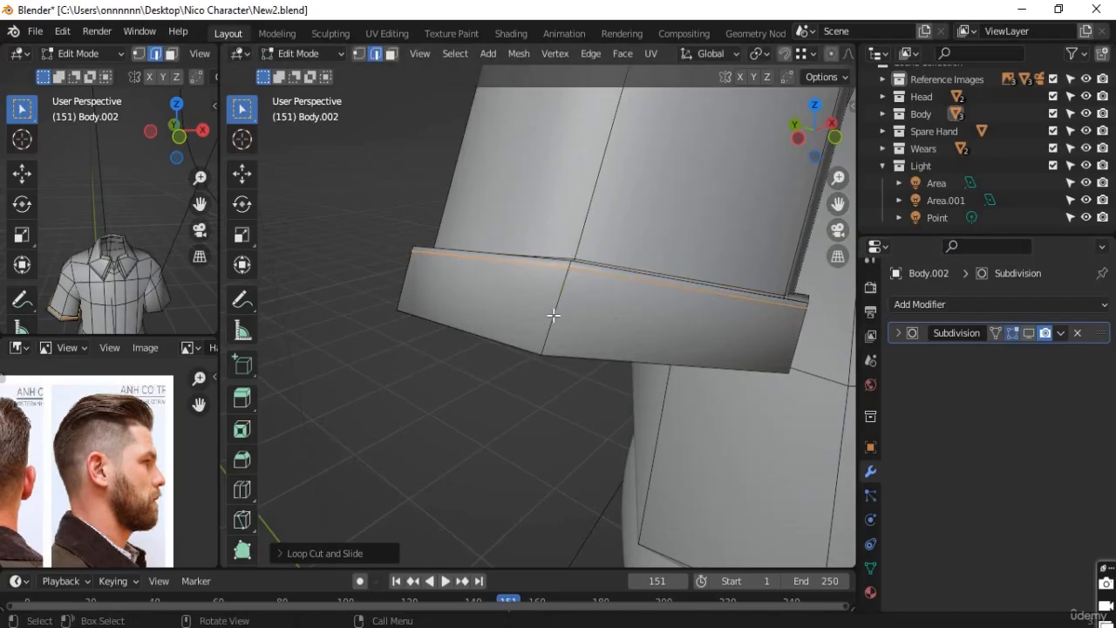
key("ctrl+r")
left_click(546, 346)
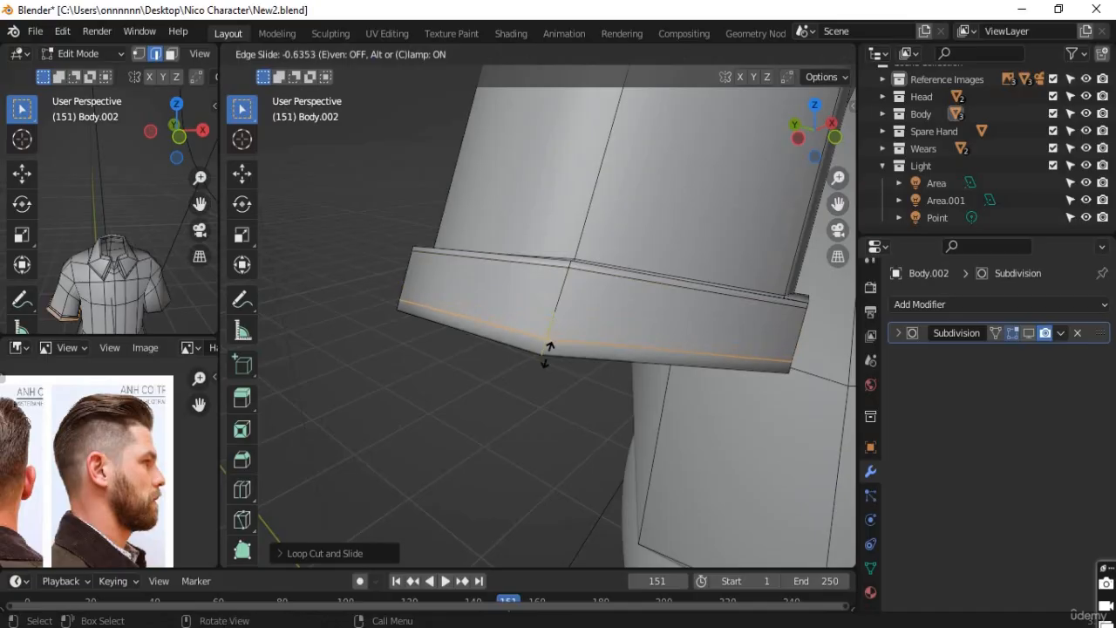
left_click(546, 363)
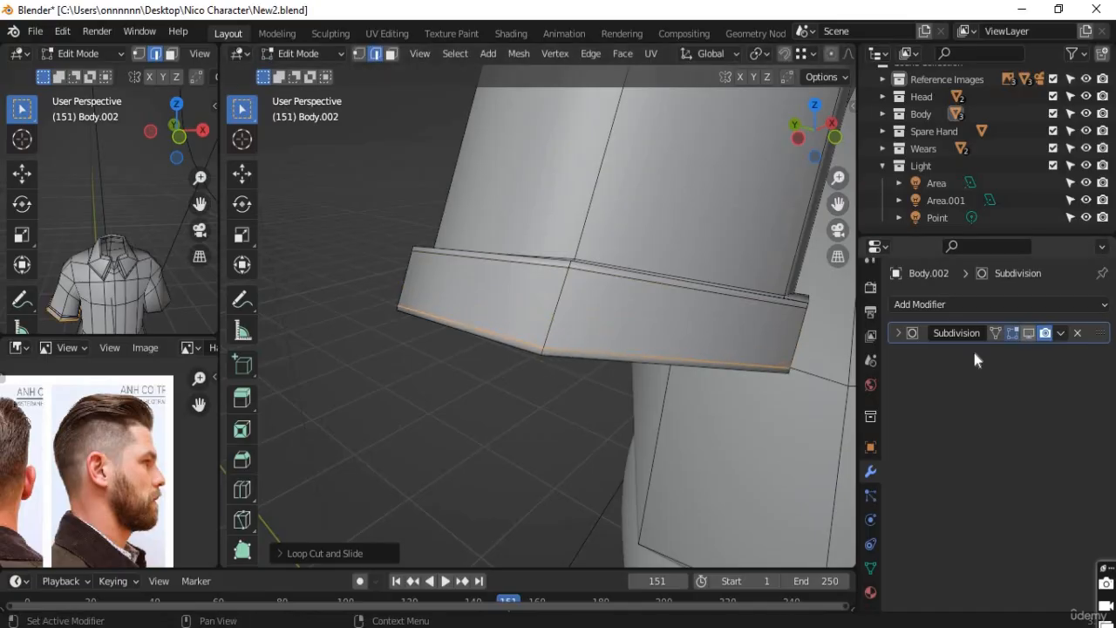
Turn the Subdivision modifier's viewport display back on and leave mesh editing to view the smoothed cuff
left_click(1030, 332)
scroll(686, 371, "down", 3)
key("Tab")
scroll(611, 426, "down", 5)
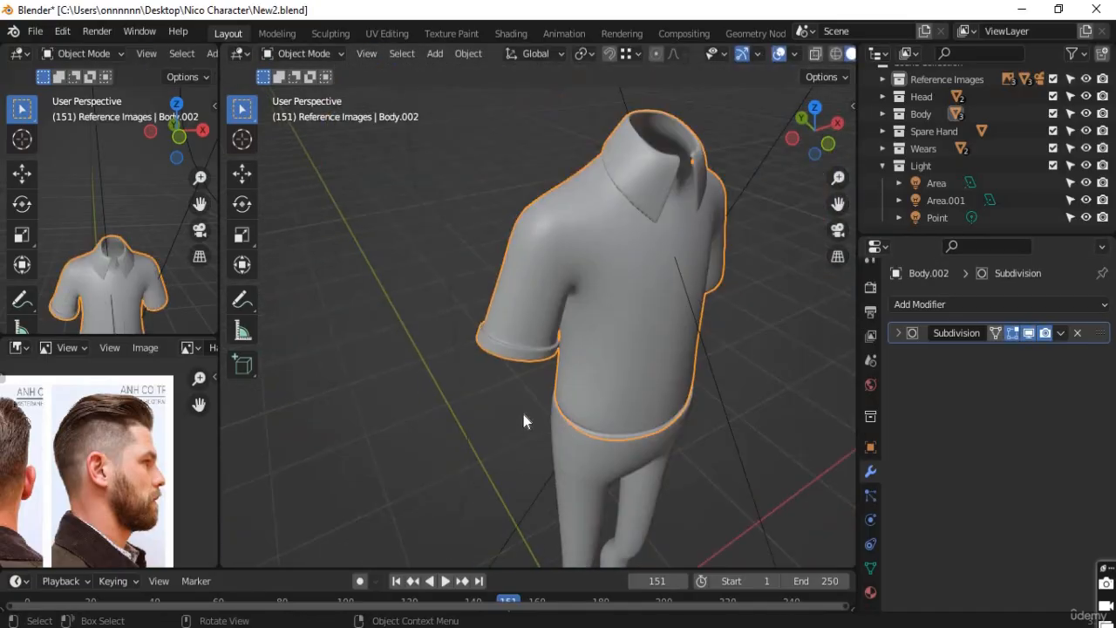
middle_click_drag(524, 414, 464, 278)
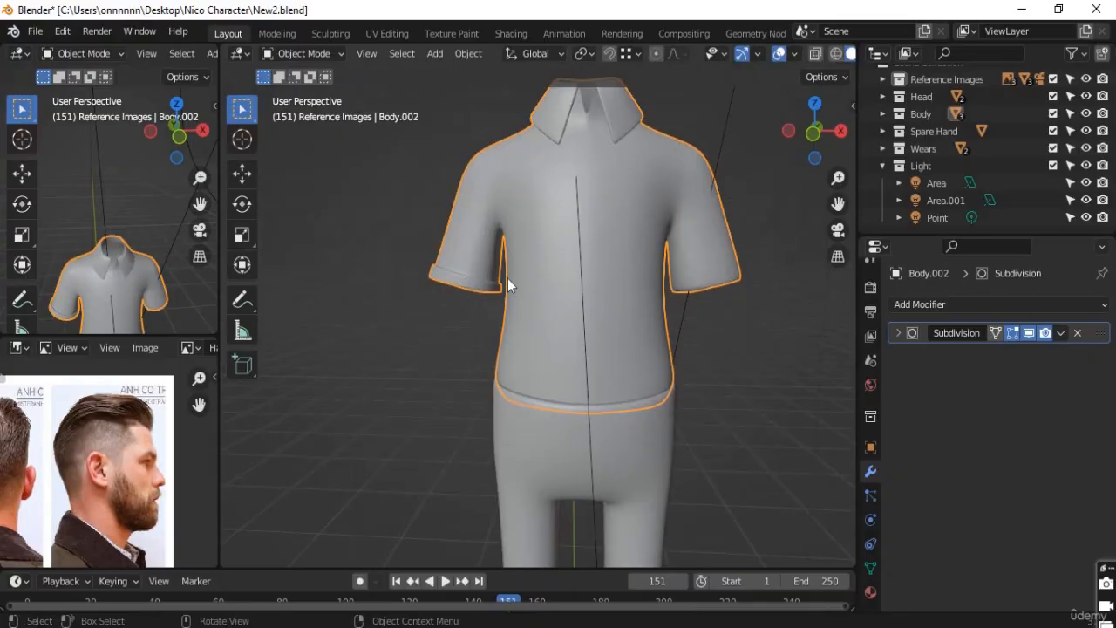
Return to mesh editing on the shirt and undo the cuff's supporting edge loops and its outward extrusion
key("Tab")
left_click(490, 302, "alt")
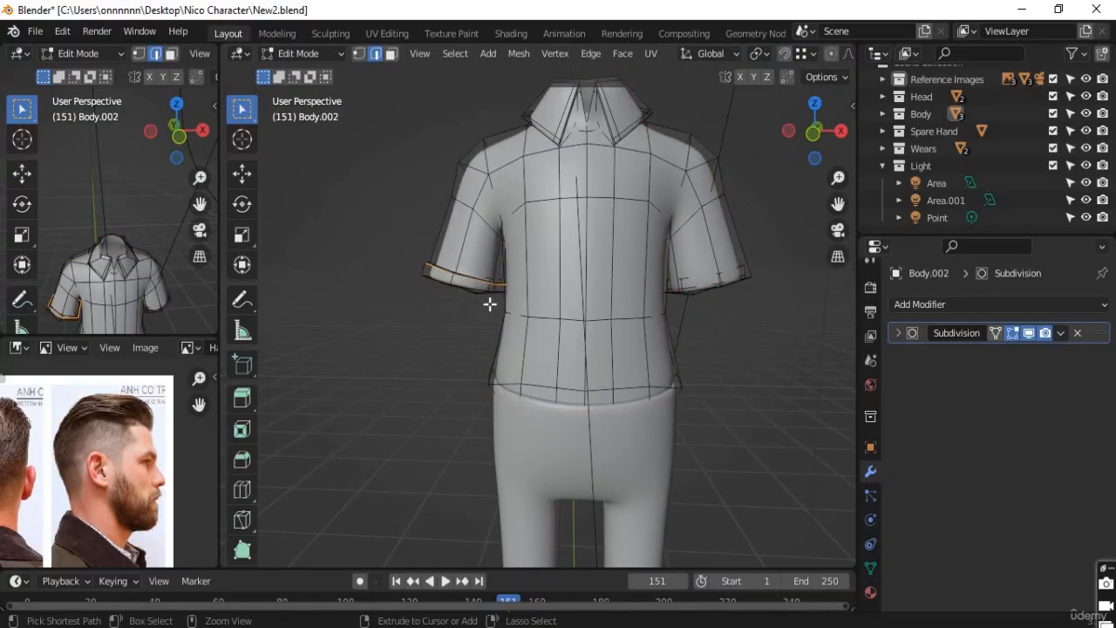
scroll(483, 286, "up", 6)
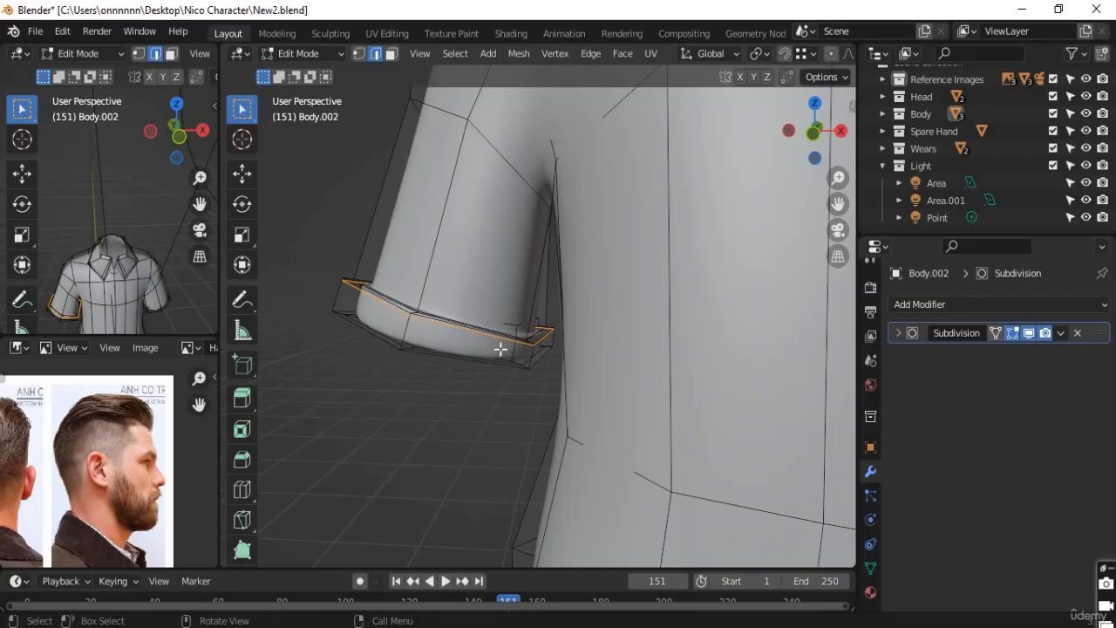
middle_click_drag(501, 349, 434, 272)
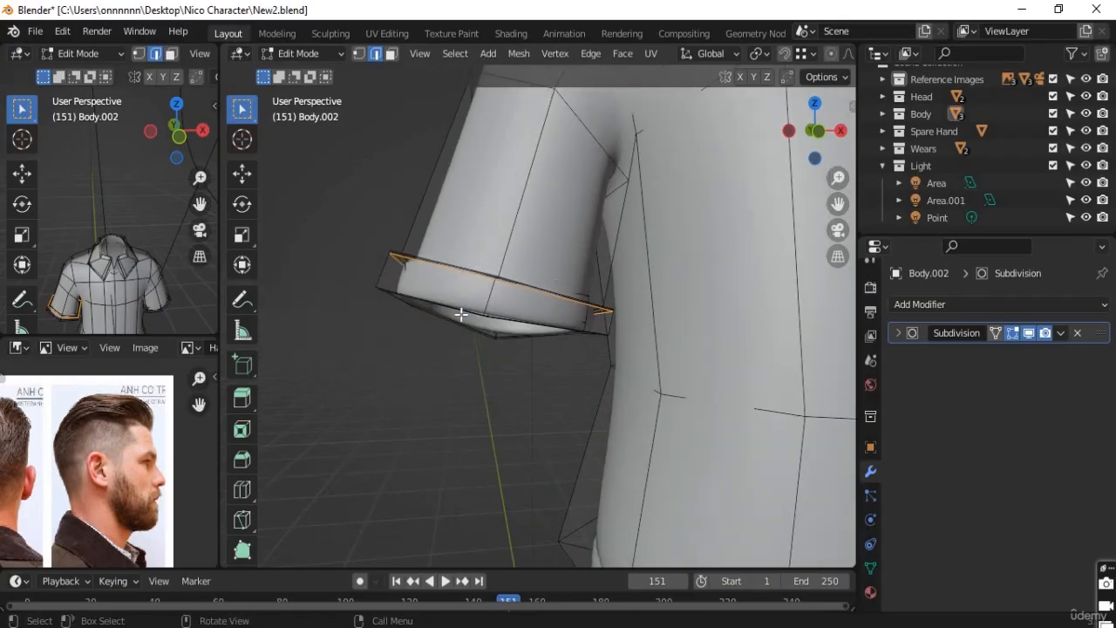
scroll(462, 312, "up", 2)
middle_click_drag(461, 311, 510, 332)
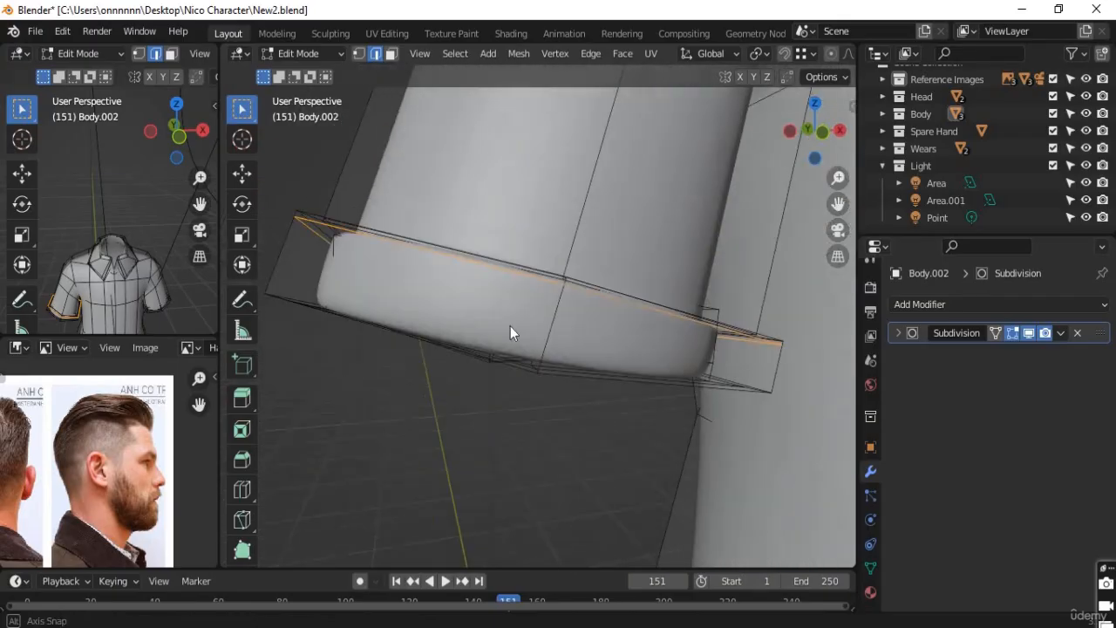
key("Tab")
key("ctrl+z")
key("ctrl+z")
key("ctrl+z")
key("ctrl+z")
key("ctrl+z")
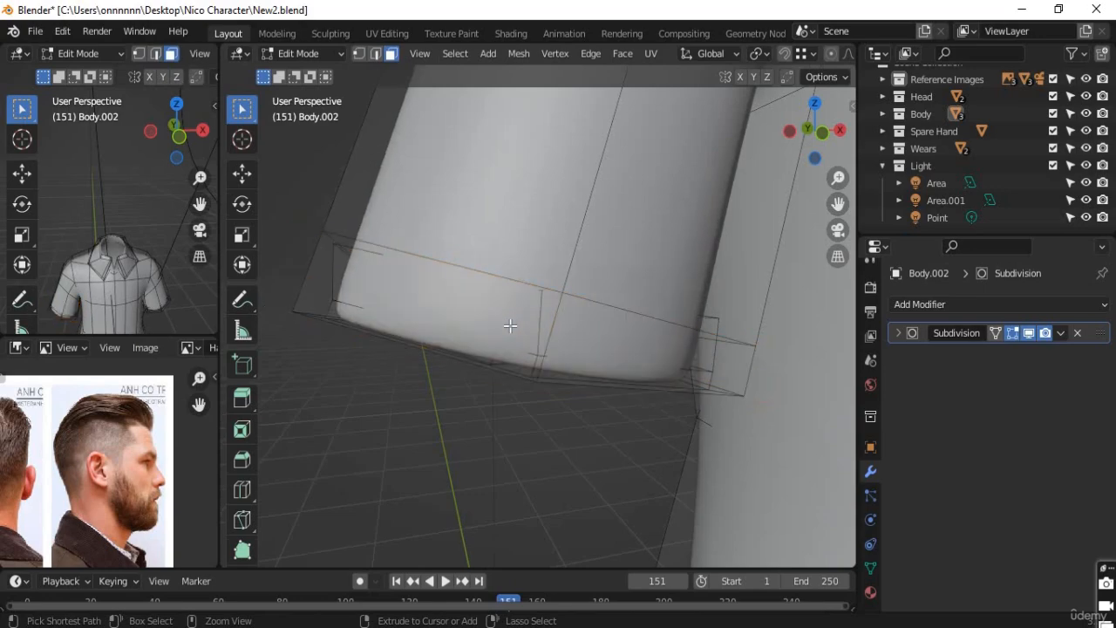
key("ctrl+z")
key("ctrl+z")
Leave mesh editing and examine the smoothed shirt's collar, sleeves and overall shape from several distances and angles
scroll(580, 362, "down", 10)
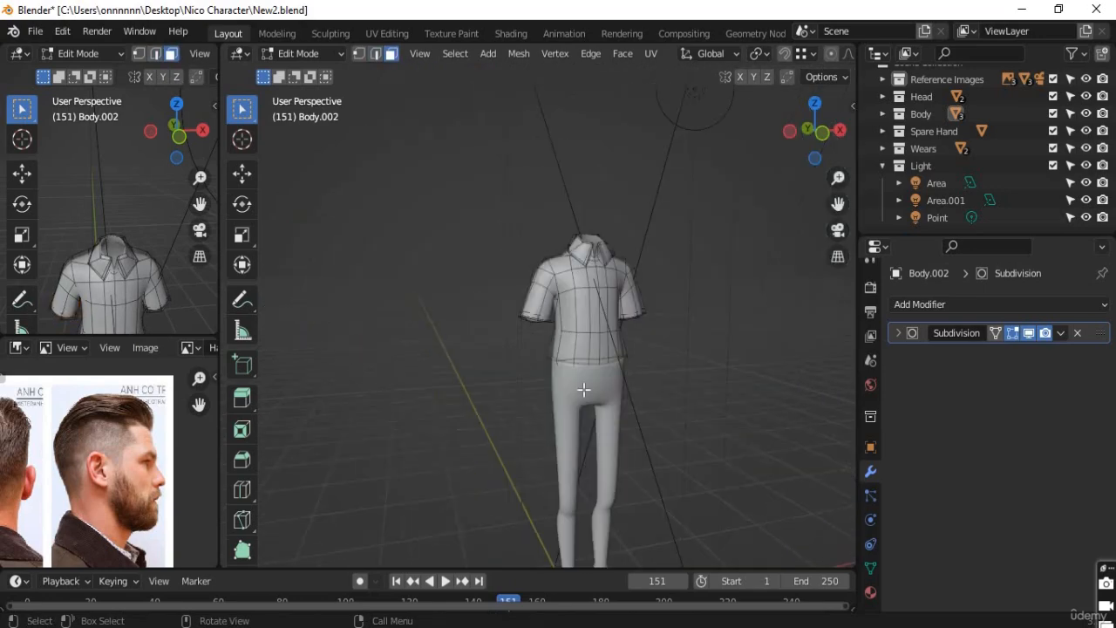
scroll(585, 384, "up", 7)
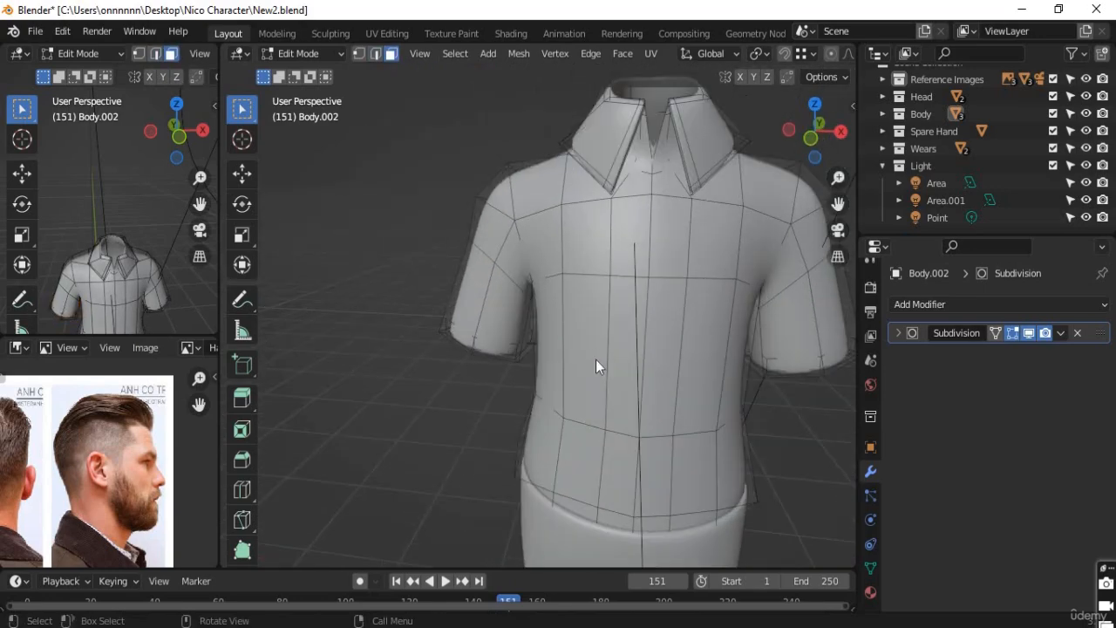
key("Tab")
middle_click_drag(658, 333, 407, 394)
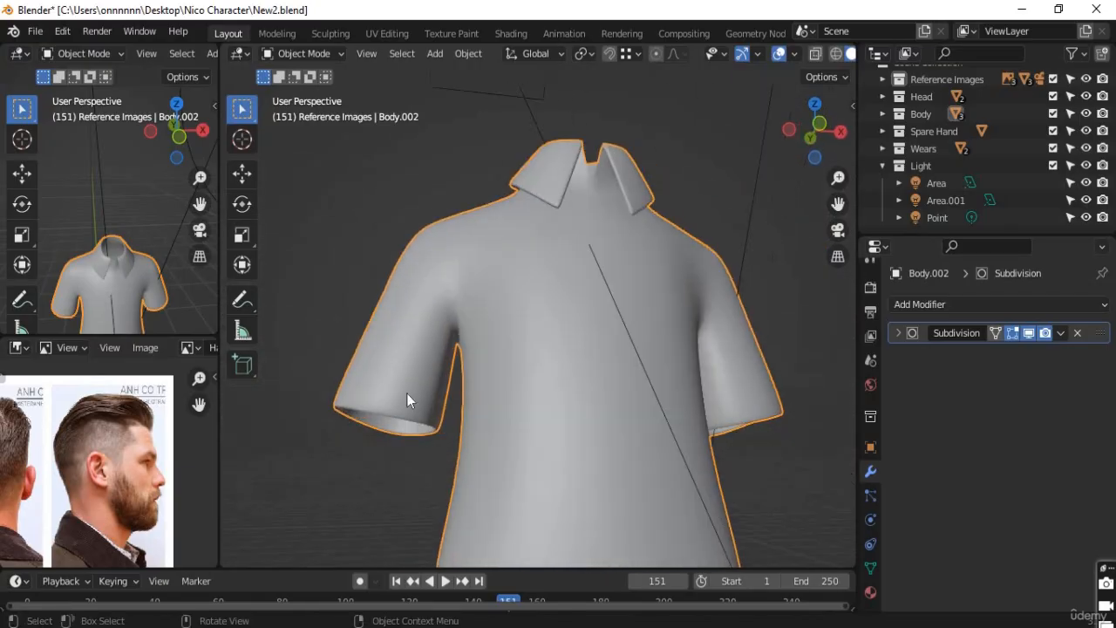
scroll(589, 412, "down", 6)
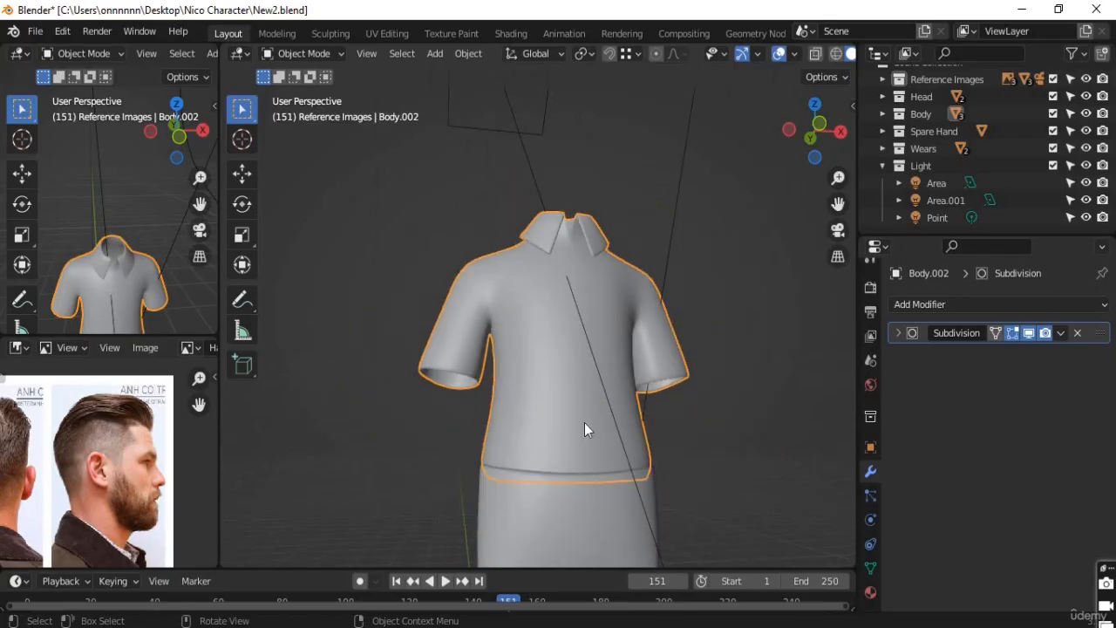
scroll(559, 325, "up", 4)
scroll(558, 325, "up", 5)
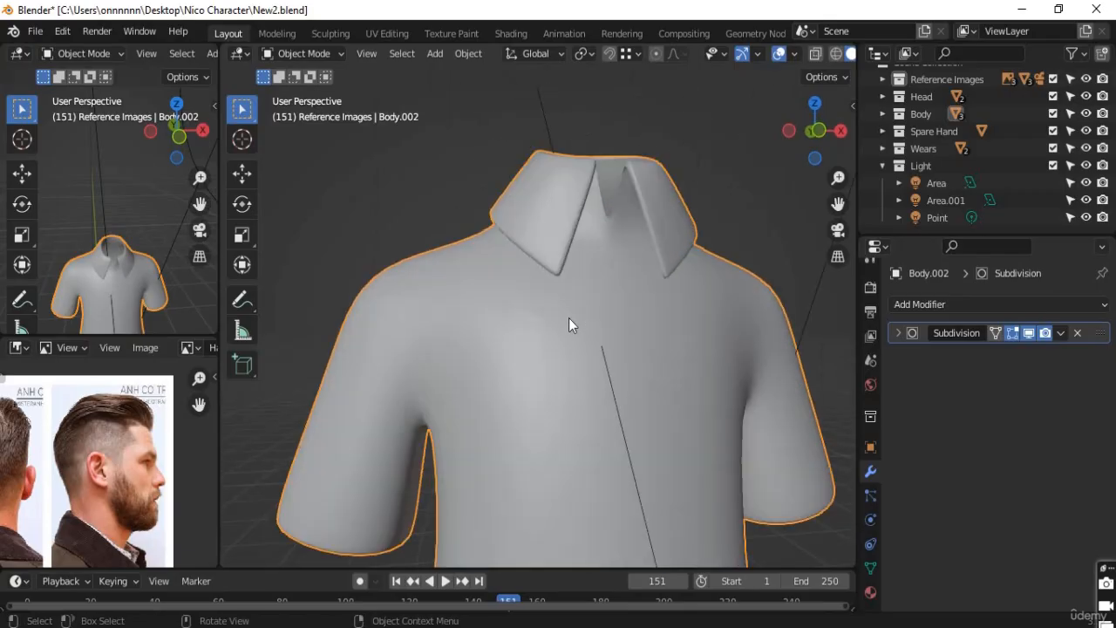
scroll(562, 375, "down", 1)
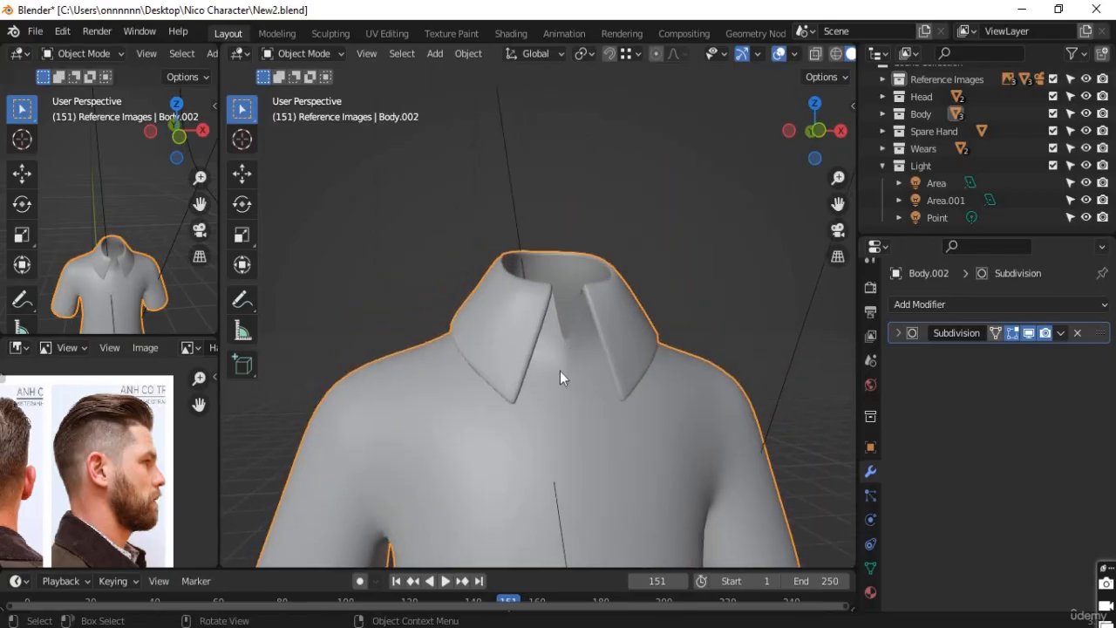
scroll(560, 371, "up", 3)
scroll(561, 364, "down", 5)
scroll(561, 364, "down", 2)
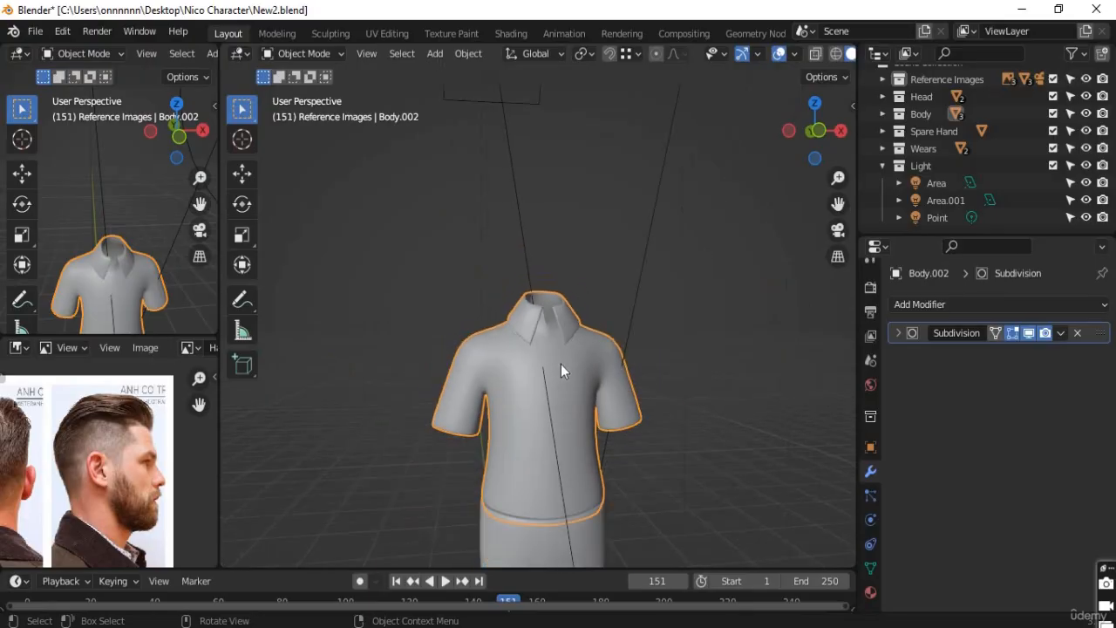
scroll(561, 364, "up", 4)
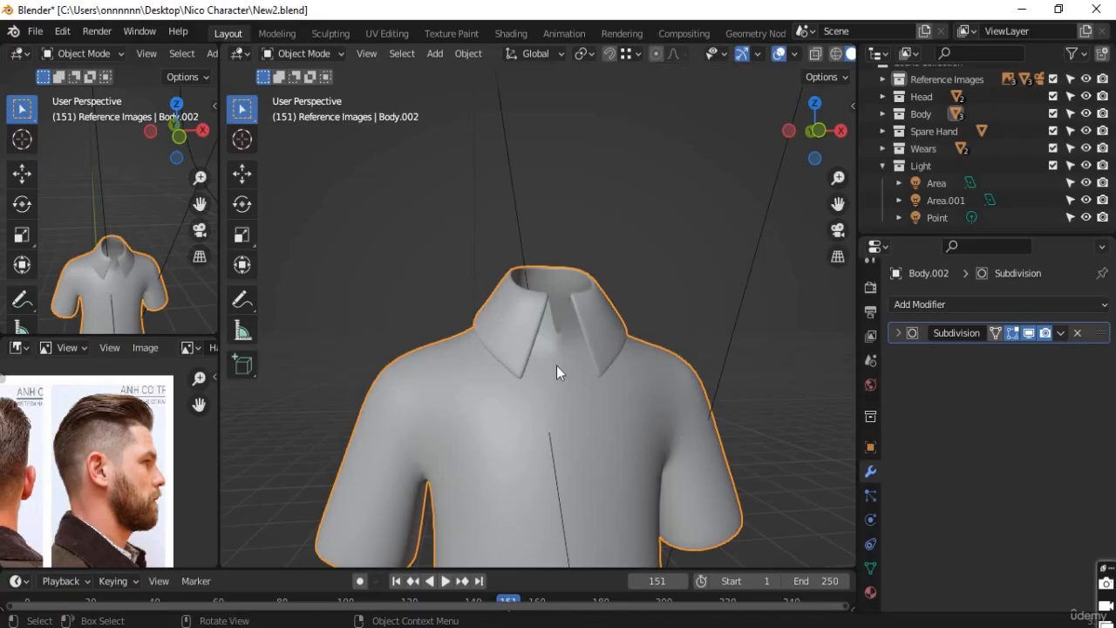
scroll(594, 367, "down", 3)
scroll(594, 366, "down", 3)
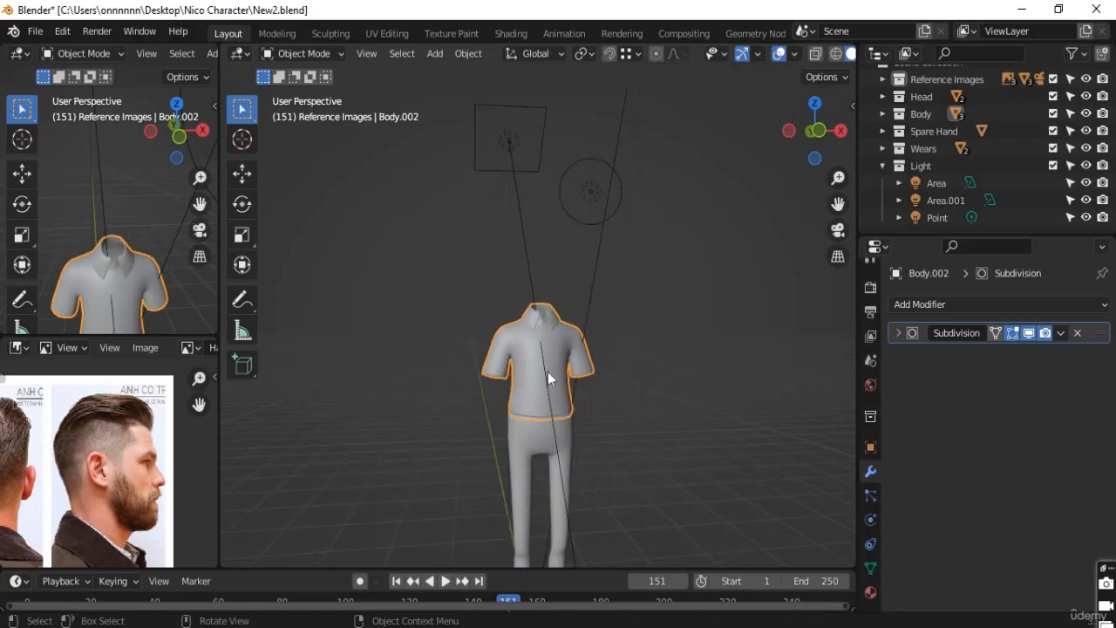
scroll(538, 374, "up", 4)
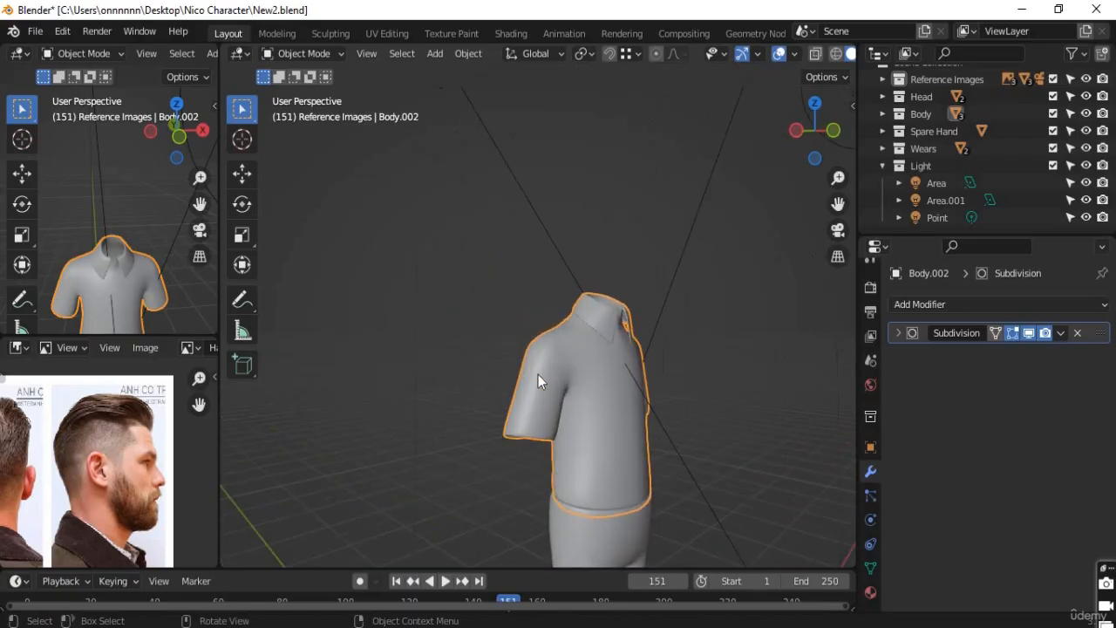